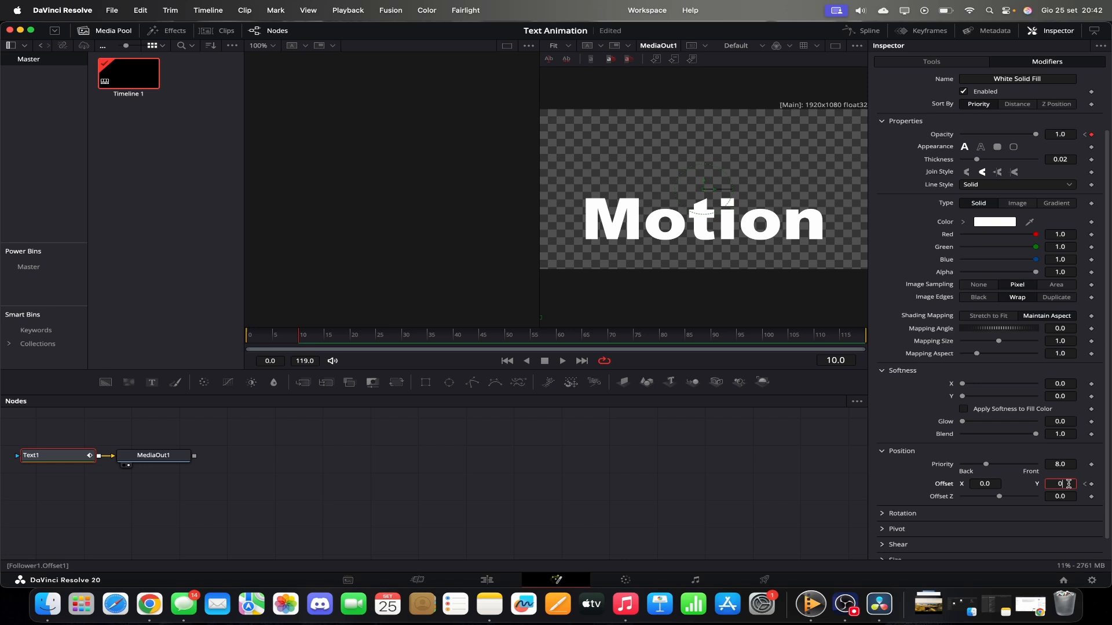
Step: Set the fill's Y offset to 0, and make the follower animate Left to Right with a delay of 2.0 between characters
key(Return)
scroll(1013, 347, up, 10)
click(920, 99)
click(1017, 135)
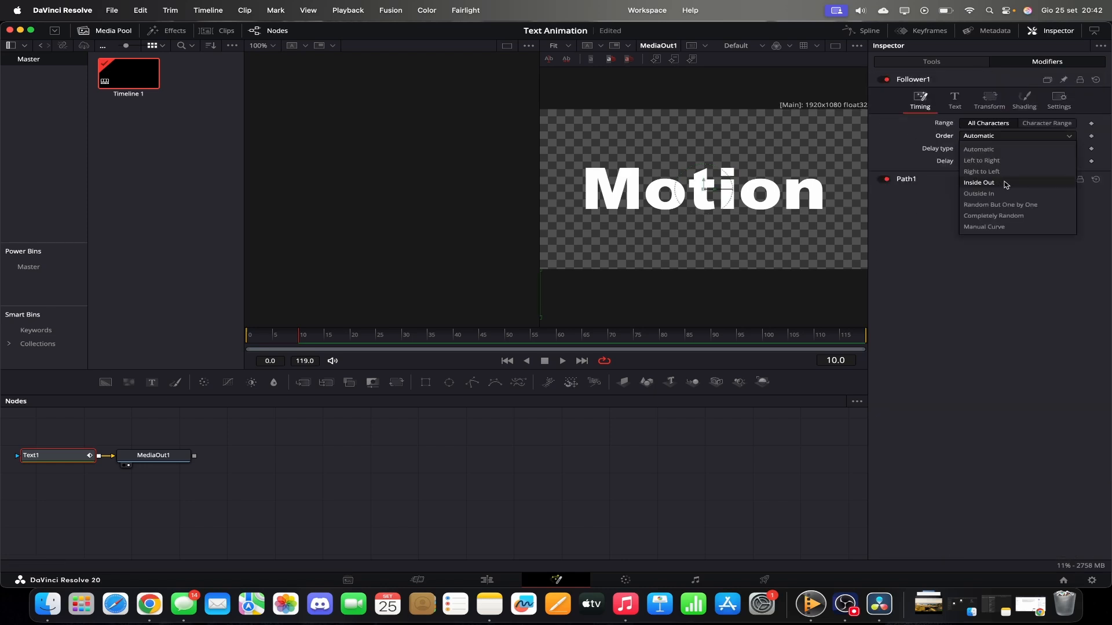
click(1014, 161)
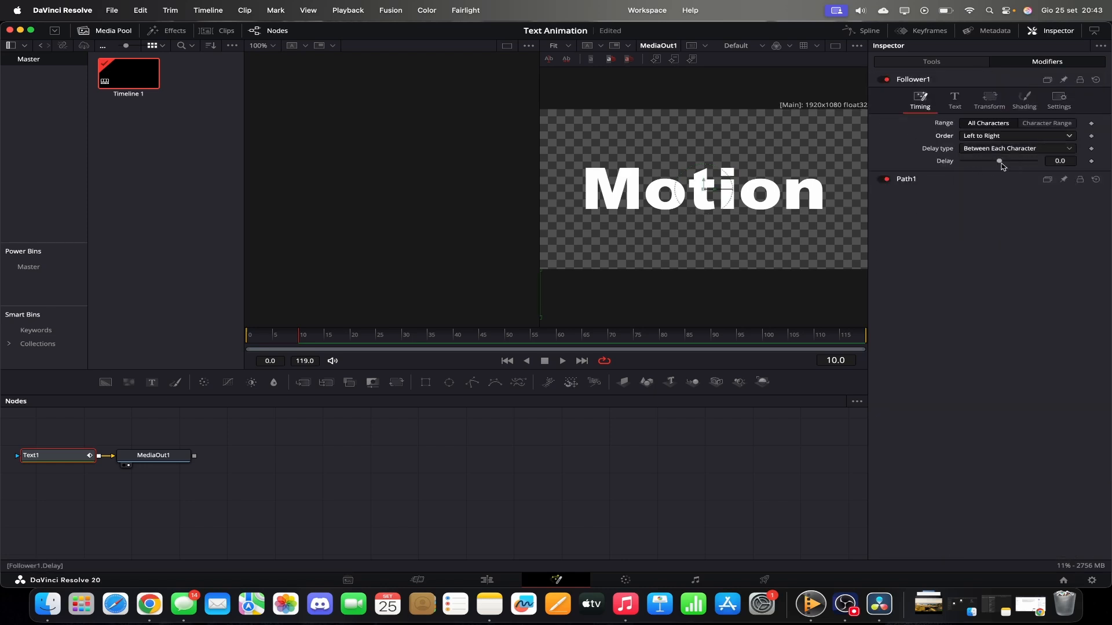
click(1060, 160)
text(2.0)
Step: Fit the follower's opacity and displacement curves in the spline editor and apply an easing option to them
click(863, 30)
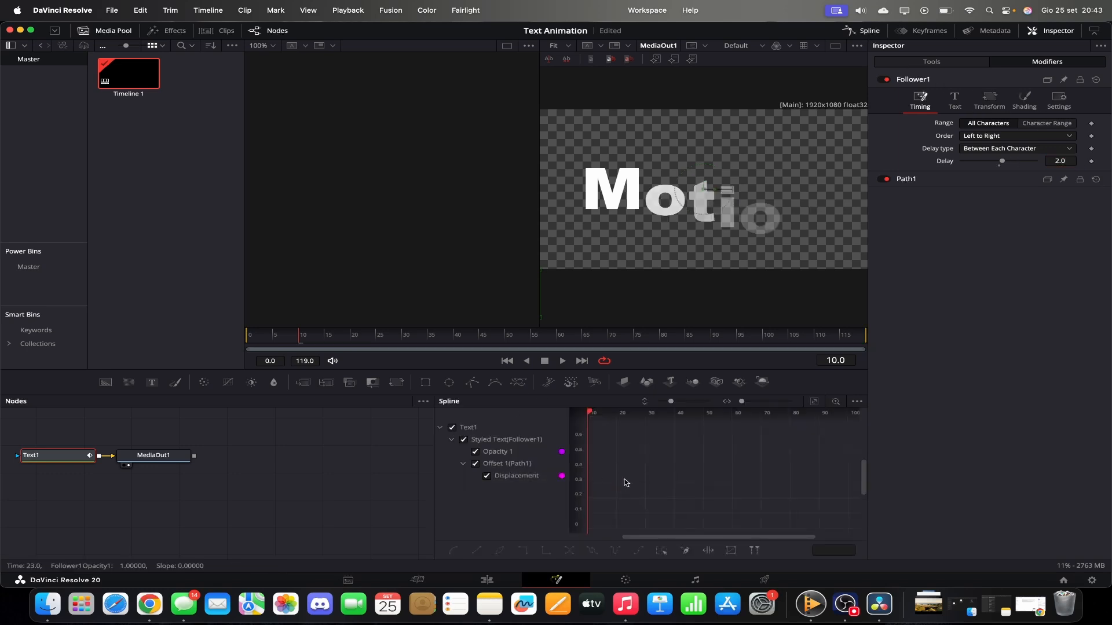
click(814, 402)
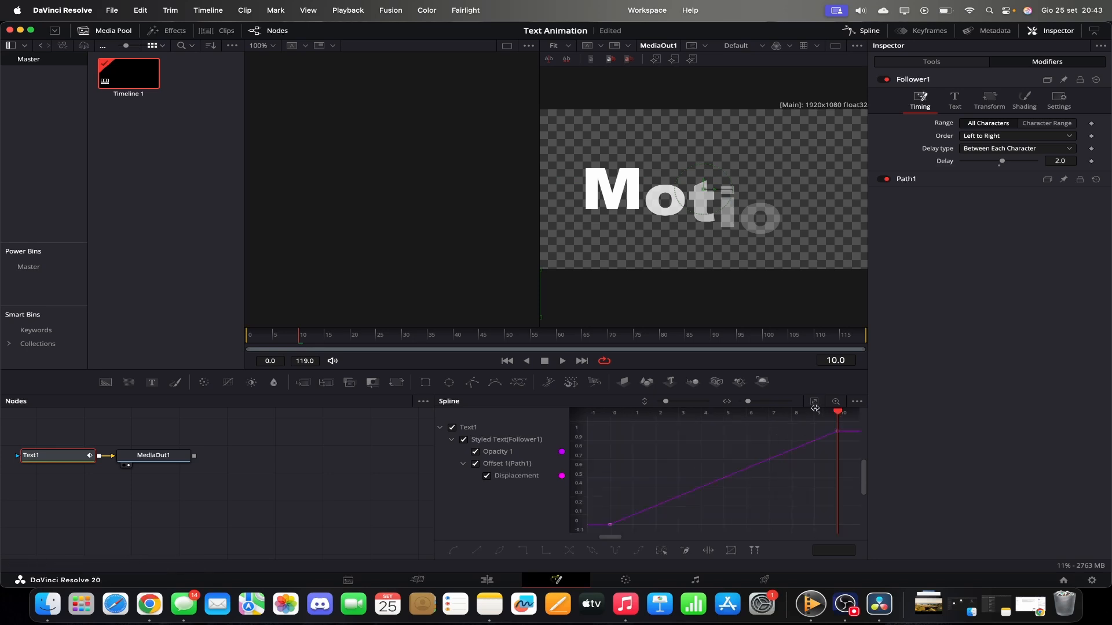
right_click(714, 482)
mouse_move(728, 368)
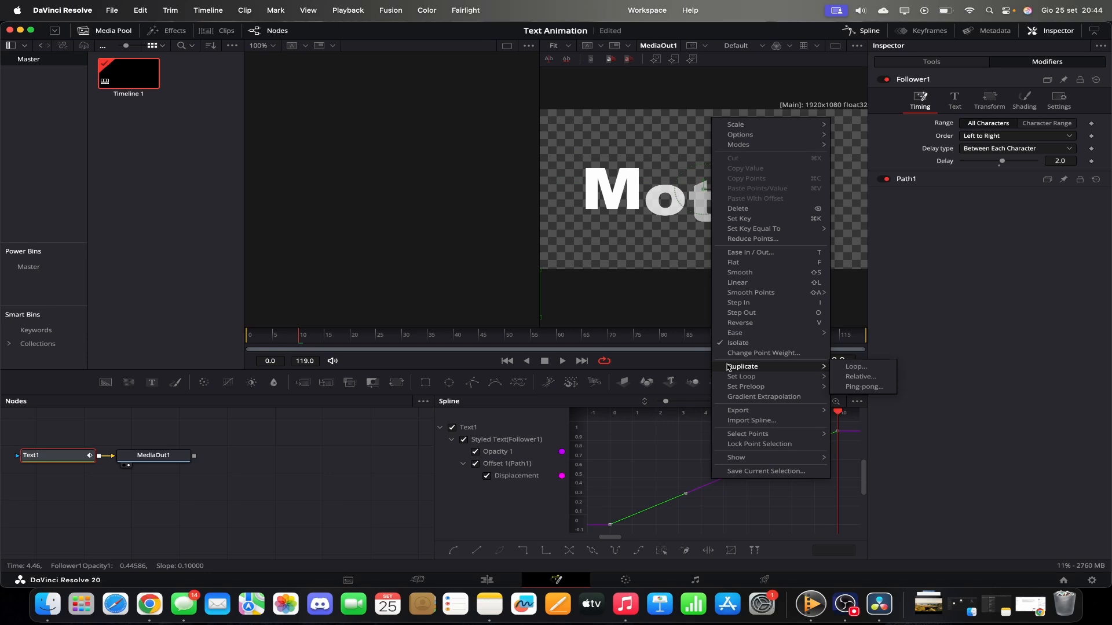
mouse_move(737, 333)
click(863, 365)
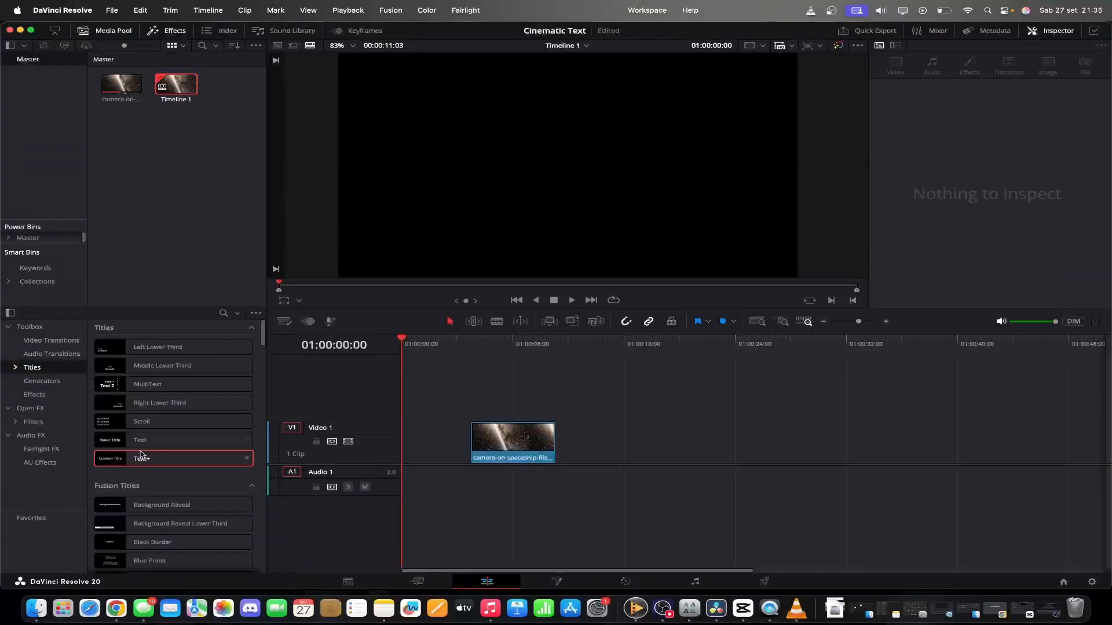
Step: Place a Text+ title on the track above the spaceship clip and open it in Fusion
drag(141, 455, 548, 408)
click(520, 407)
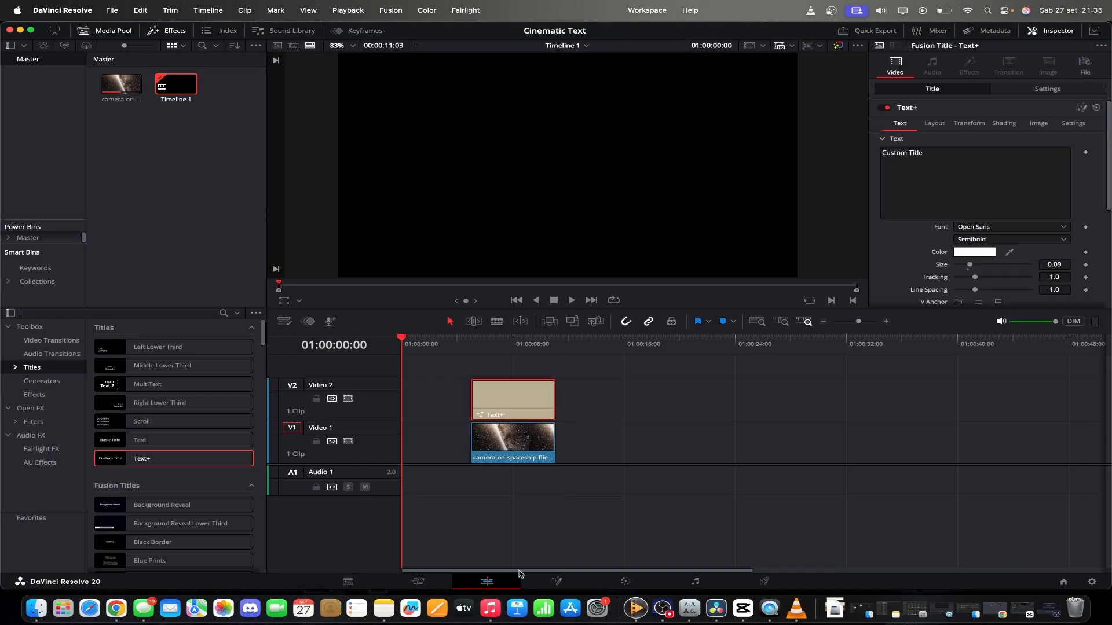
click(556, 581)
Step: Set the title text to INTERSTELLAR in the Movie Letters font with a size of 0.1339
text(INTERSTELLAR)
click(1017, 238)
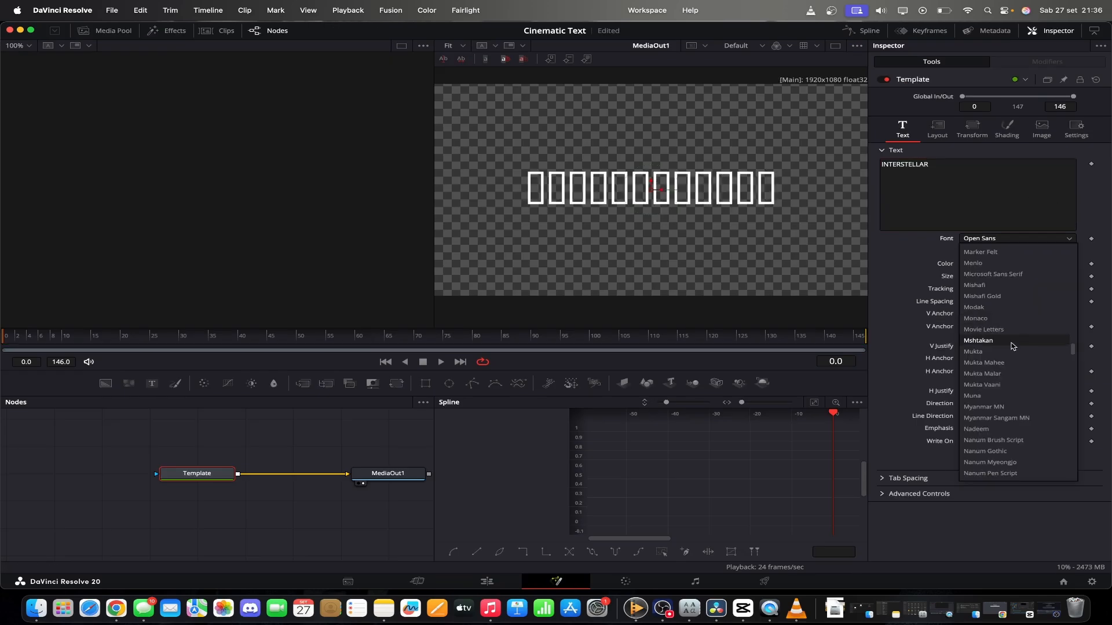
click(1010, 330)
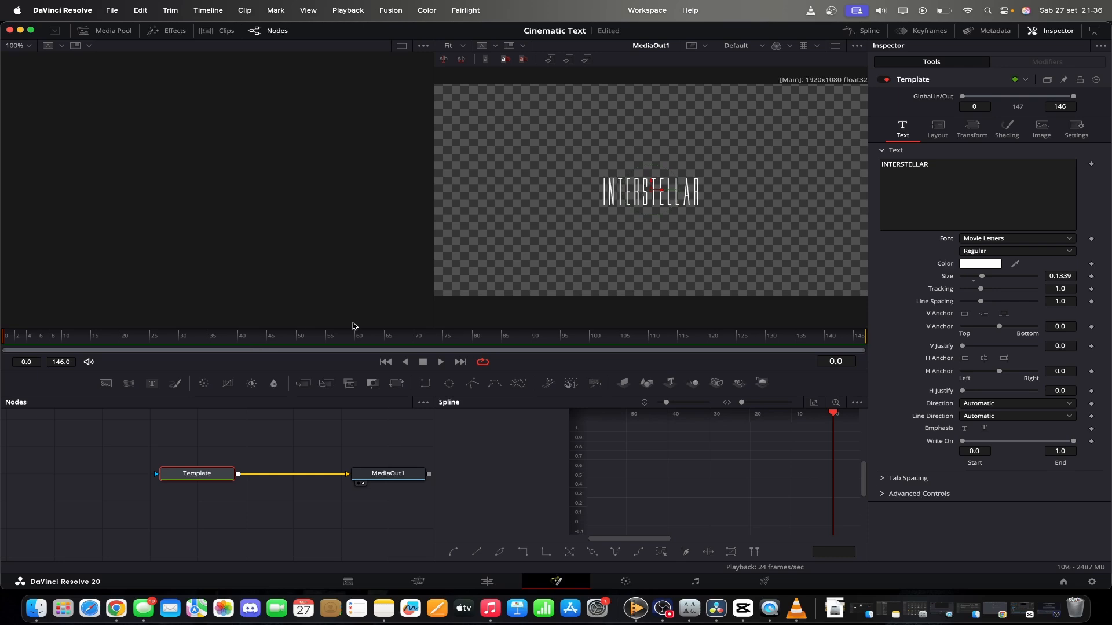
Step: Animate the title's tracking from 1.3 at frame 0 to 1.1 at frame 146
key(Tab)
click(1091, 289)
drag(817, 338, 887, 338)
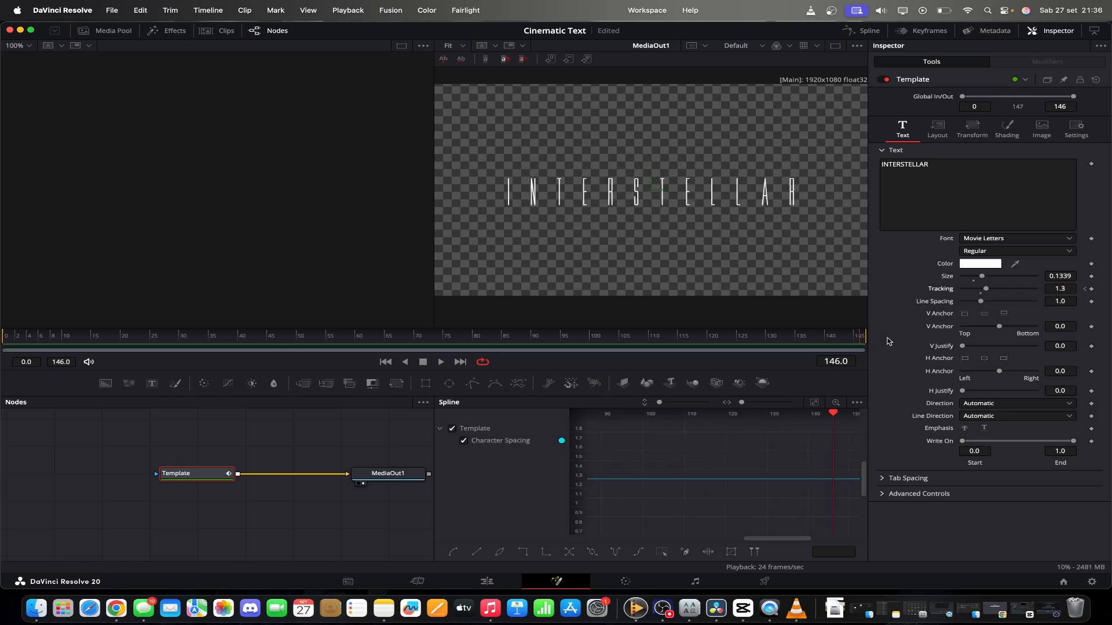
double_click(1067, 289)
text(1.1)
key(Tab)
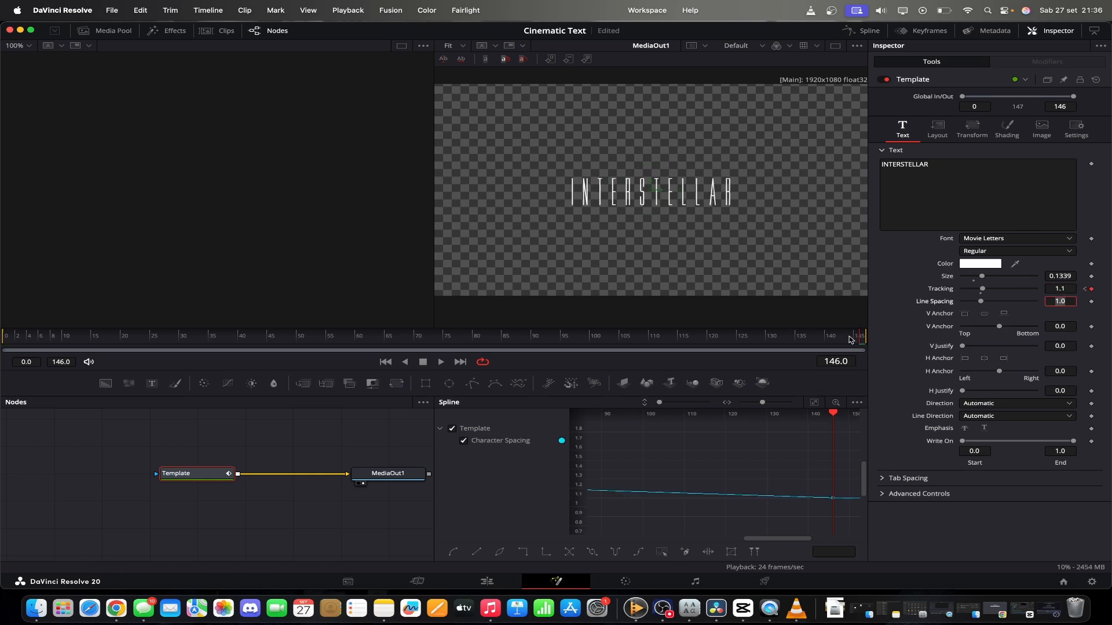
drag(860, 338, 3, 374)
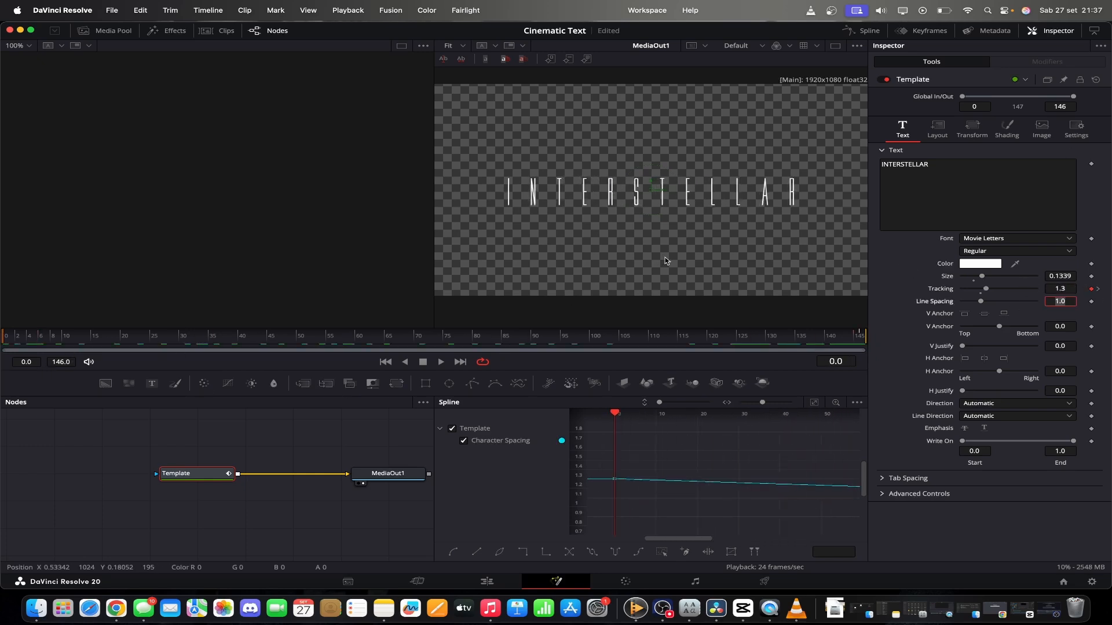
Step: Add a Follower modifier to the INTERSTELLAR text and open the modifier's settings
right_click(943, 165)
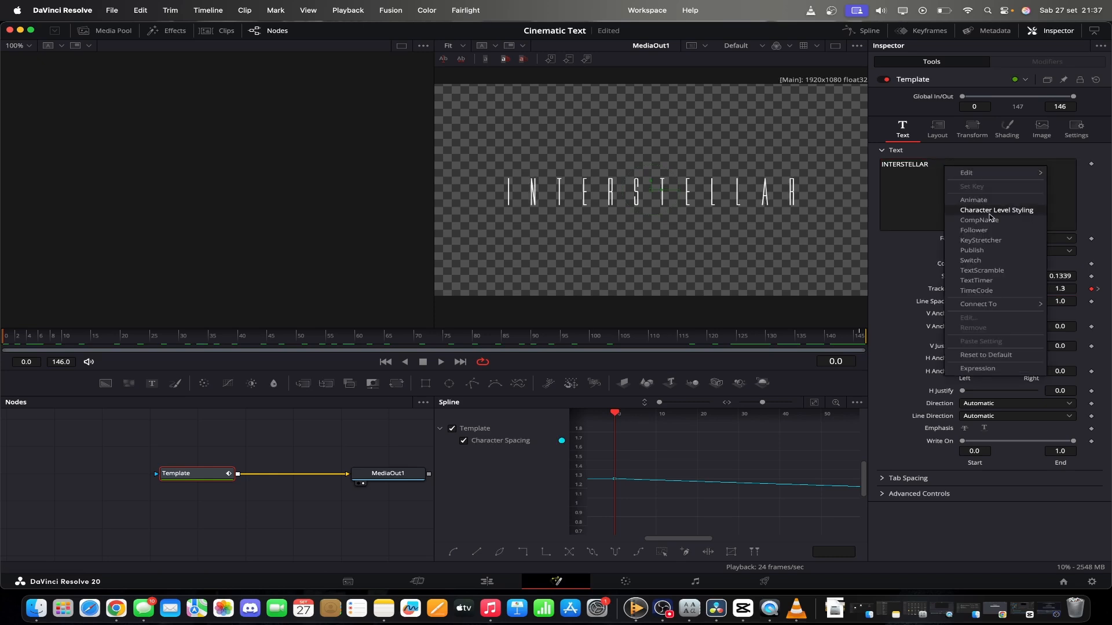
click(988, 231)
click(1037, 62)
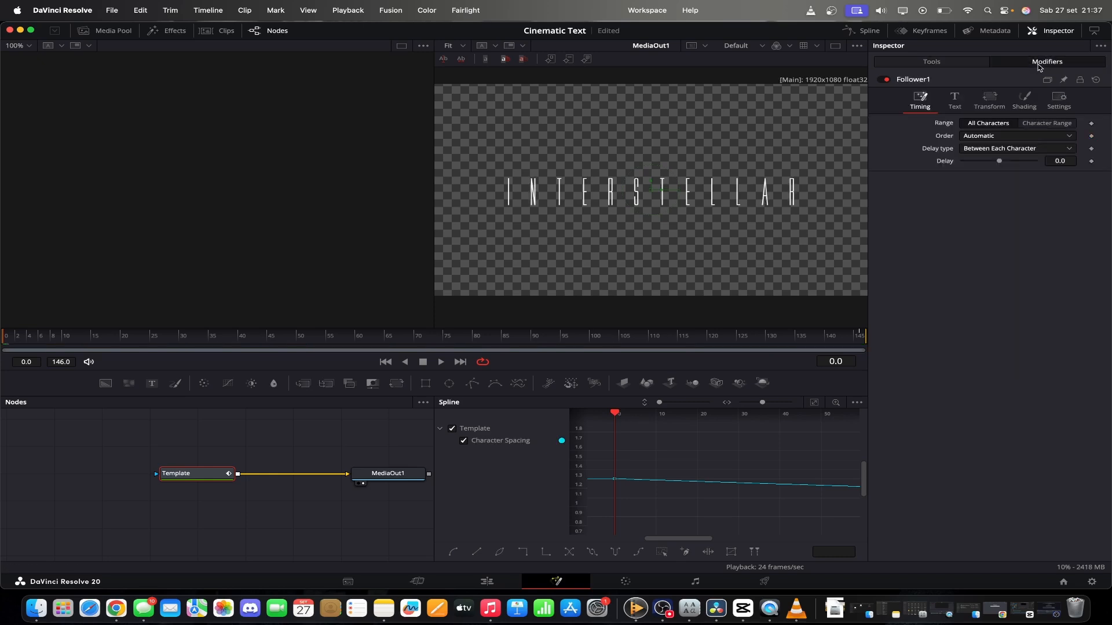
Step: Animate the follower's fill opacity from 0 at frame 0 to 1.0 at frame 55
click(1024, 100)
click(330, 337)
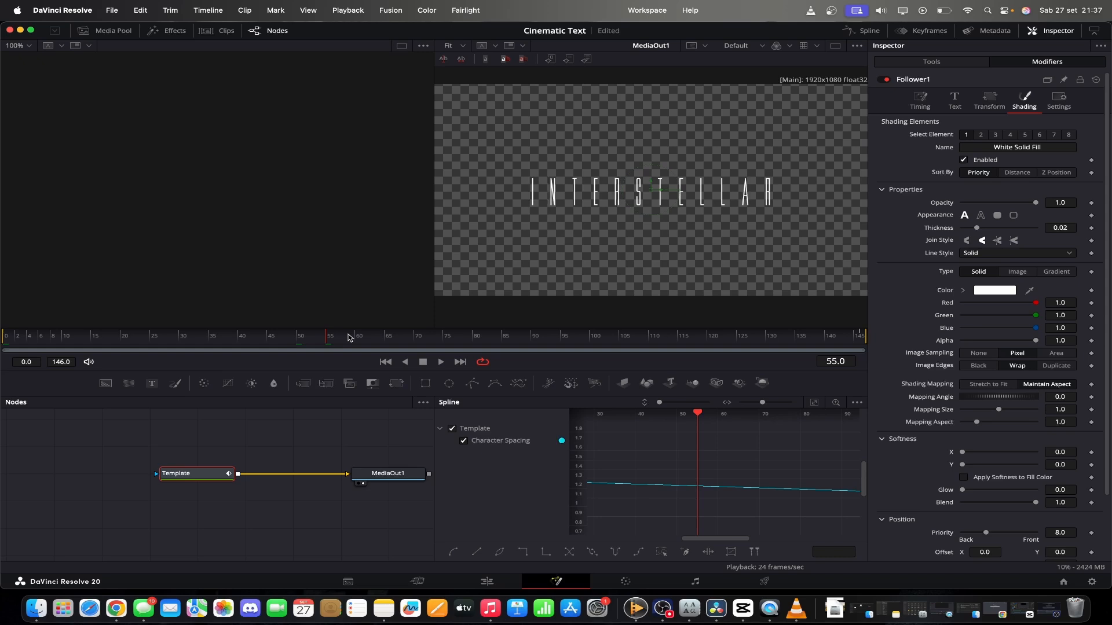
click(1091, 203)
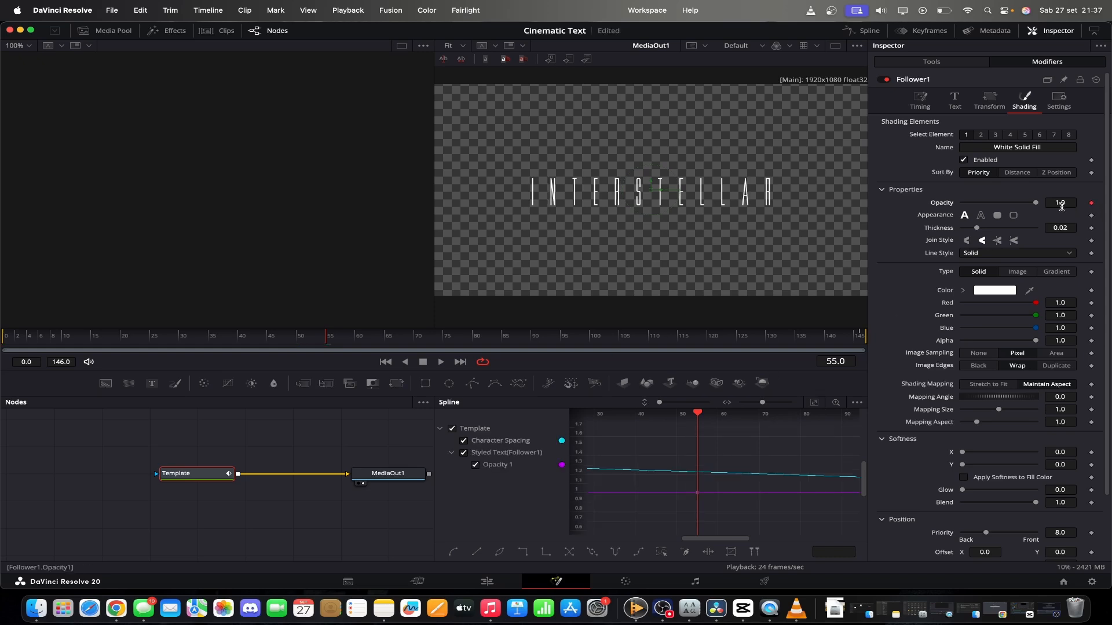
click(3, 337)
drag(1035, 202, 932, 208)
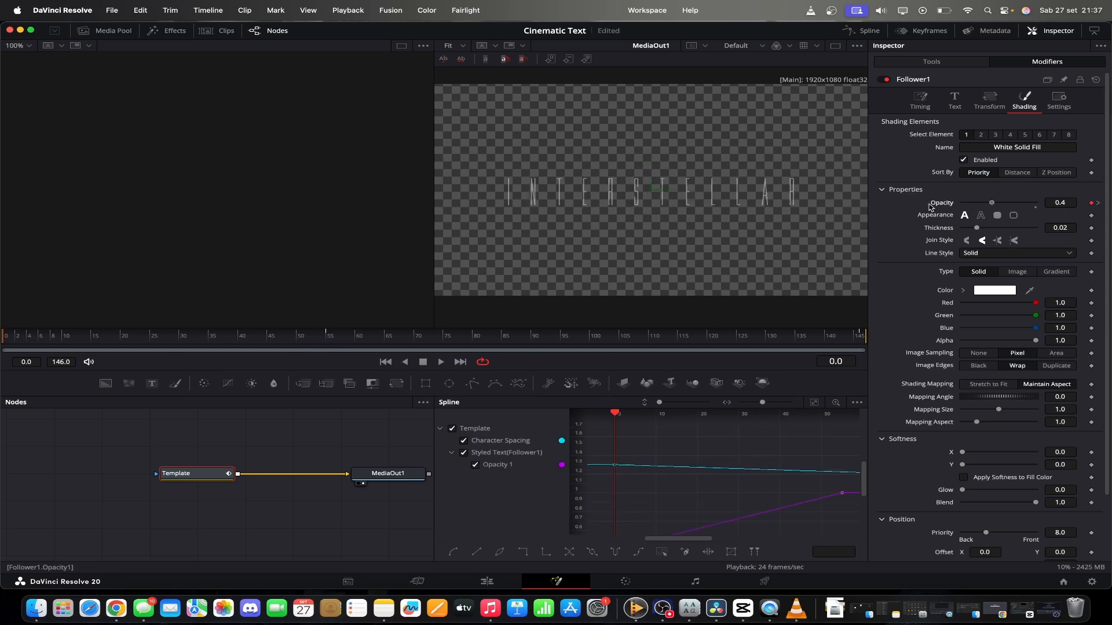
Step: Animate the follower's softness X and Y from 20 at frame 0 to 0 at frame 55
click(402, 337)
click(327, 337)
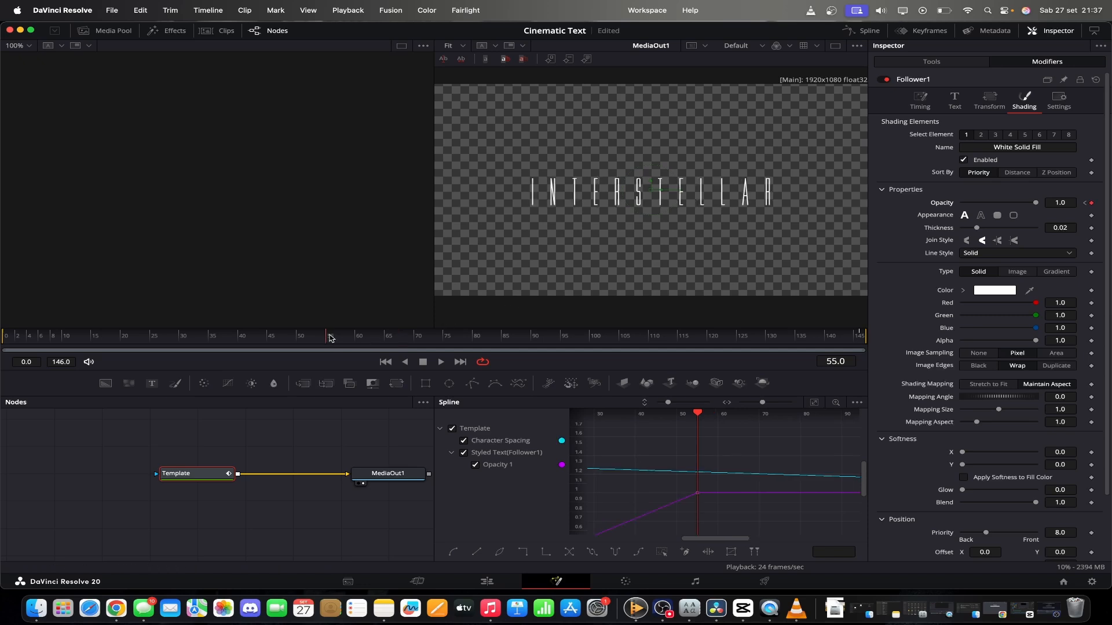
scroll(931, 382, down, 2)
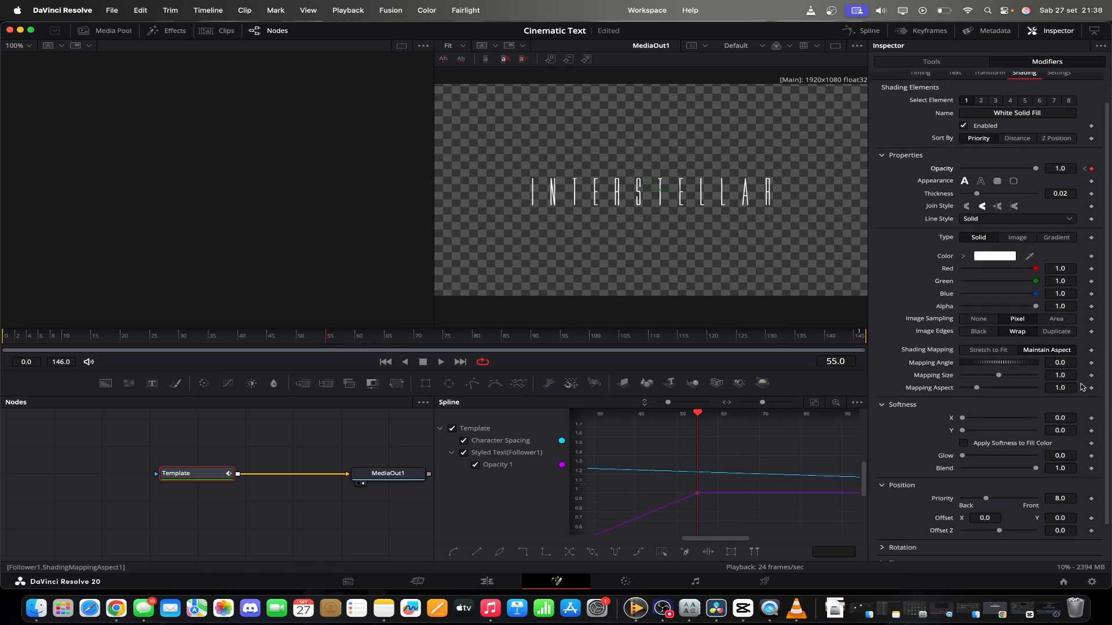
click(1091, 417)
click(1091, 430)
drag(324, 339, 3, 364)
click(1067, 418)
key(BackSpace)
key(BackSpace)
key(BackSpace)
text(20)
click(1068, 431)
key(BackSpace)
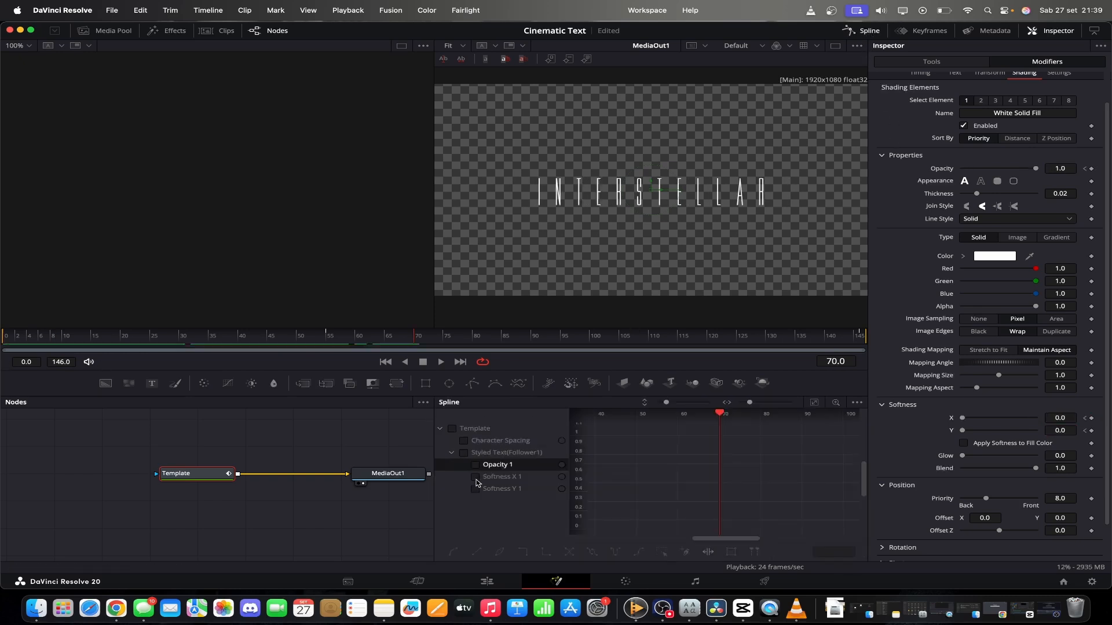
Step: Show only the Softness X and Softness Y curves in the spline editor and smooth their keyframes
click(475, 477)
click(476, 489)
click(814, 402)
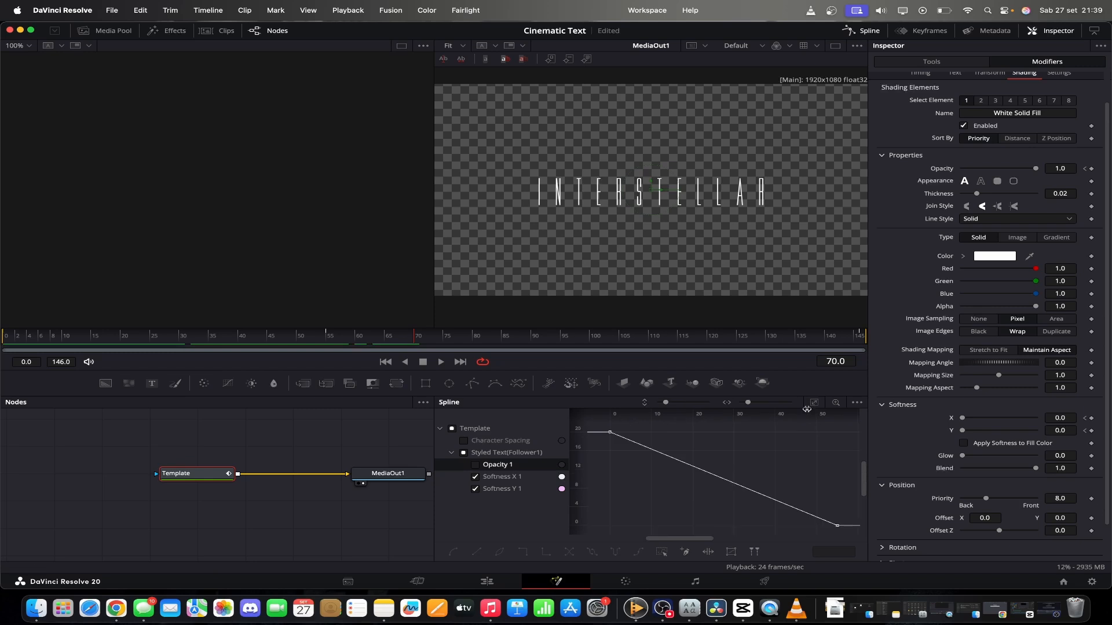
drag(597, 426, 853, 537)
key(s)
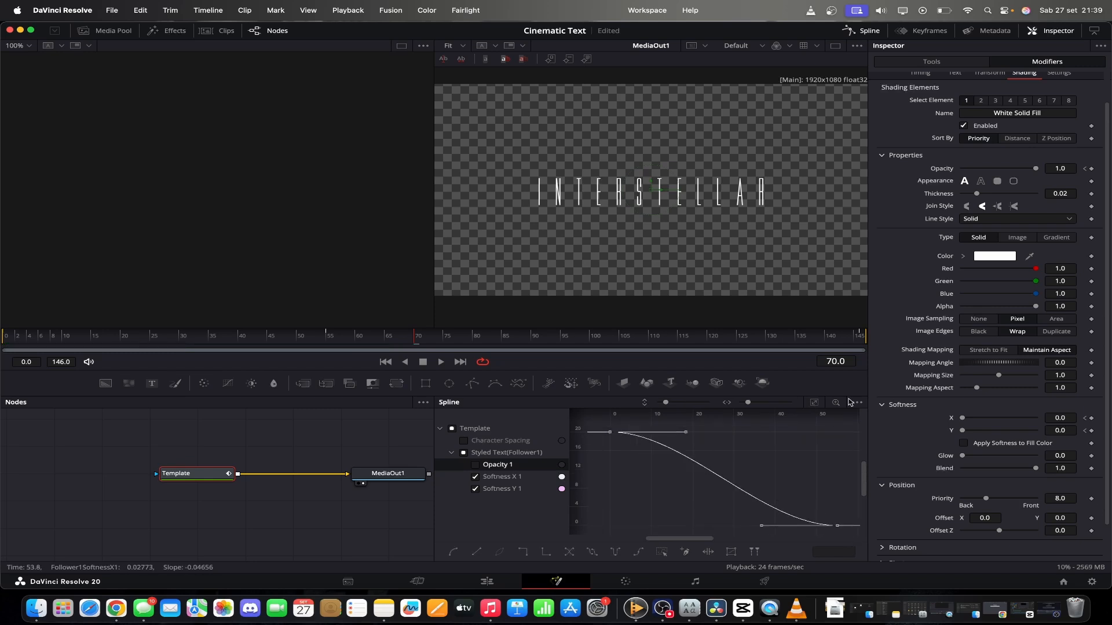
Step: Isolate the Opacity curve, smooth its keyframes and lengthen the final keyframe's handle so the fade rises faster early on
click(475, 488)
click(476, 477)
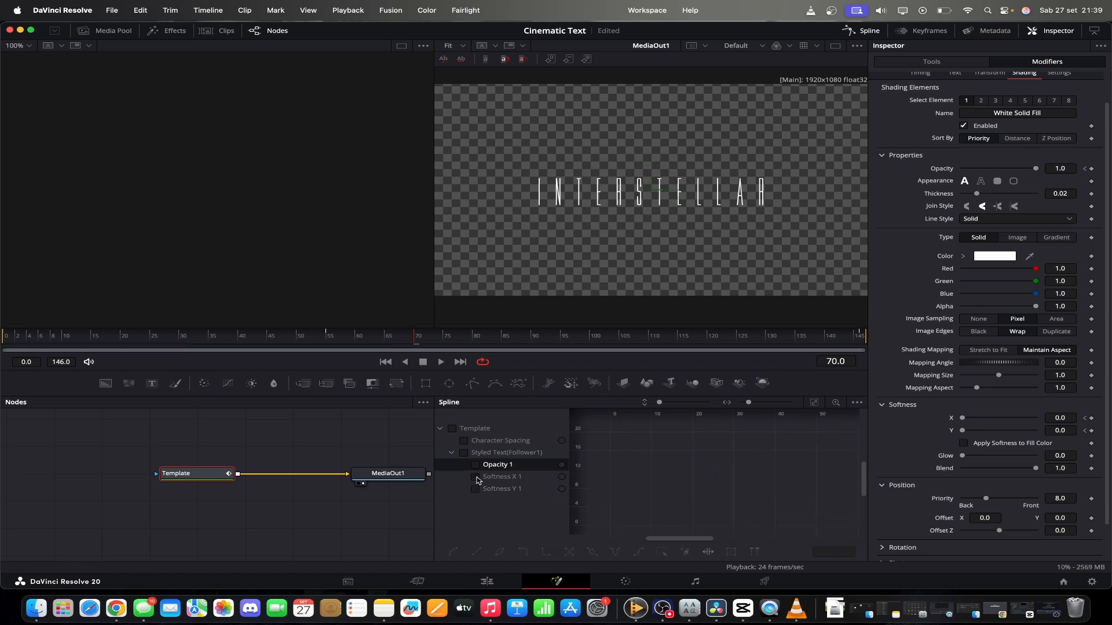
click(475, 464)
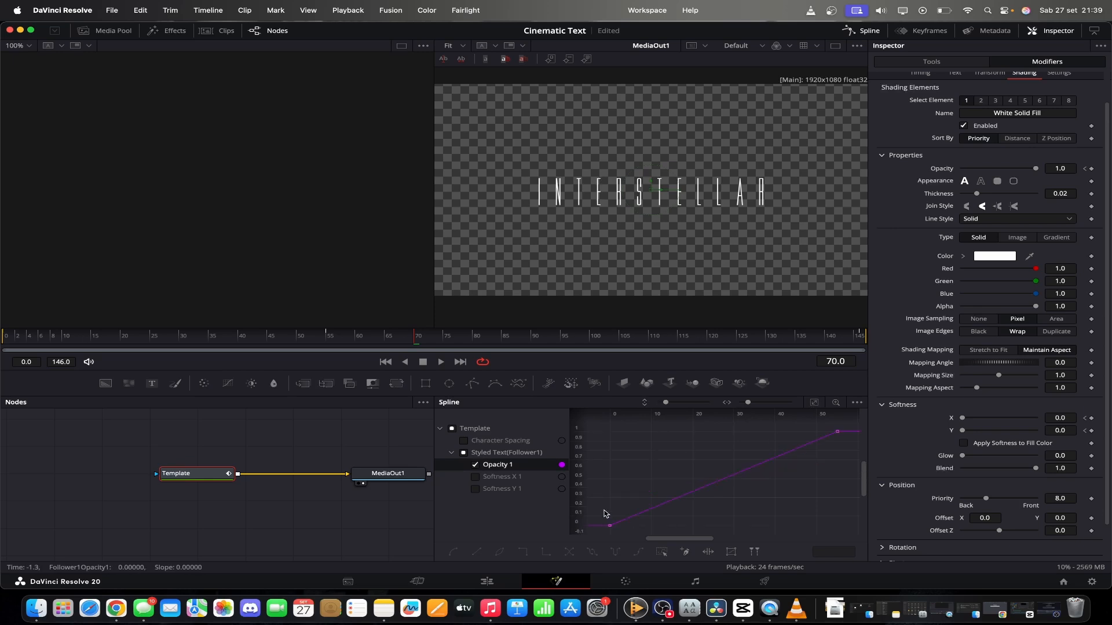
drag(603, 432, 863, 542)
key(s)
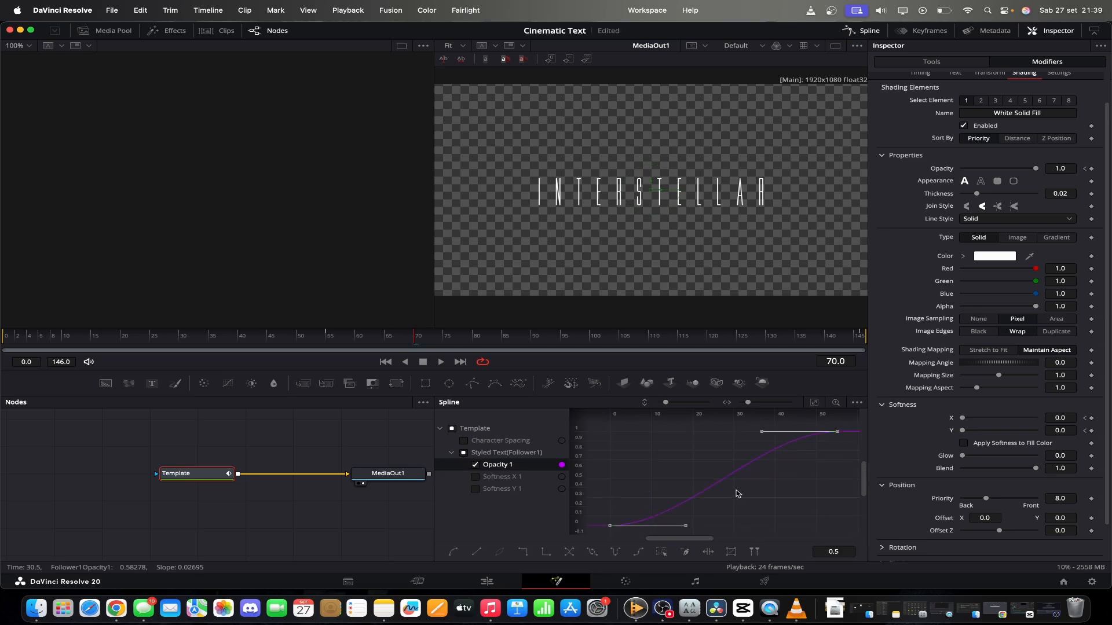
drag(761, 431, 738, 432)
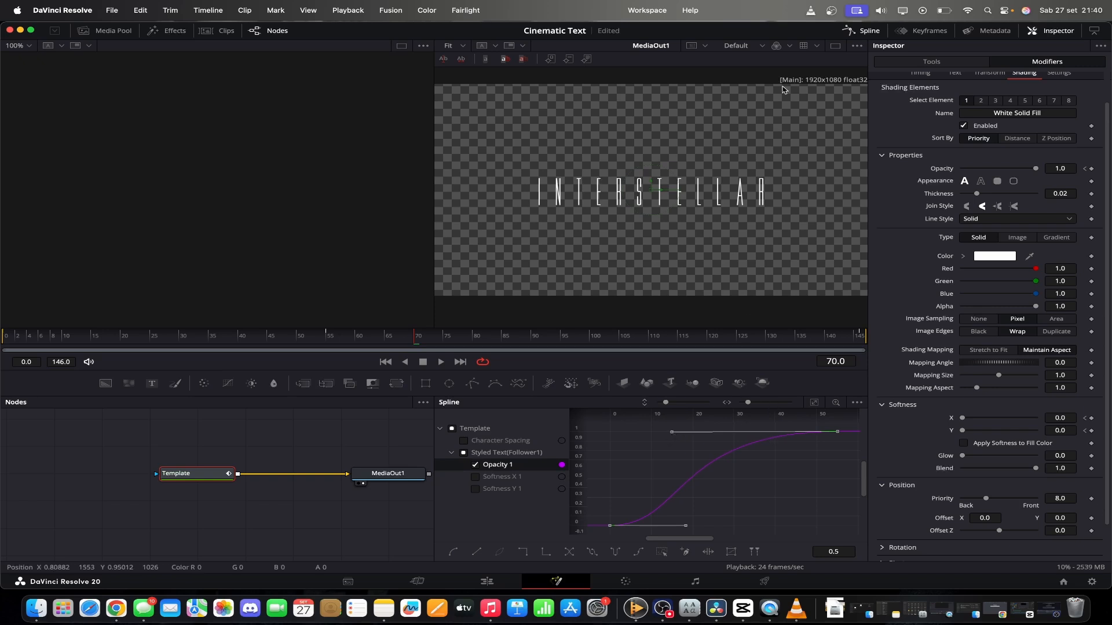
Step: Replace the viewer's checkered background with black and play back the title animation
click(776, 47)
key(space)
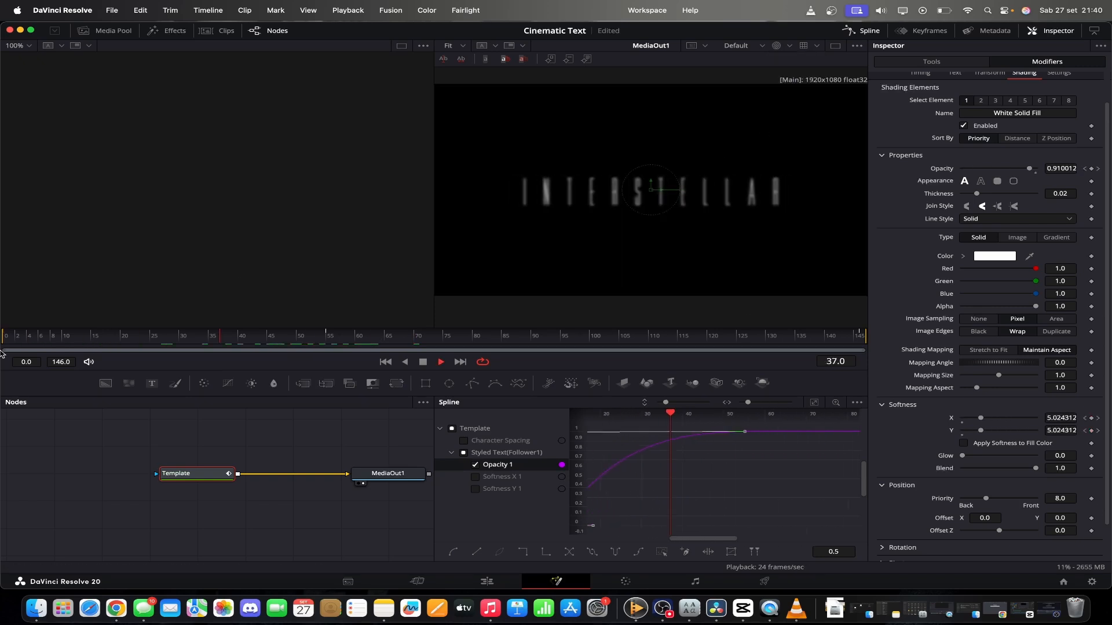
key(space)
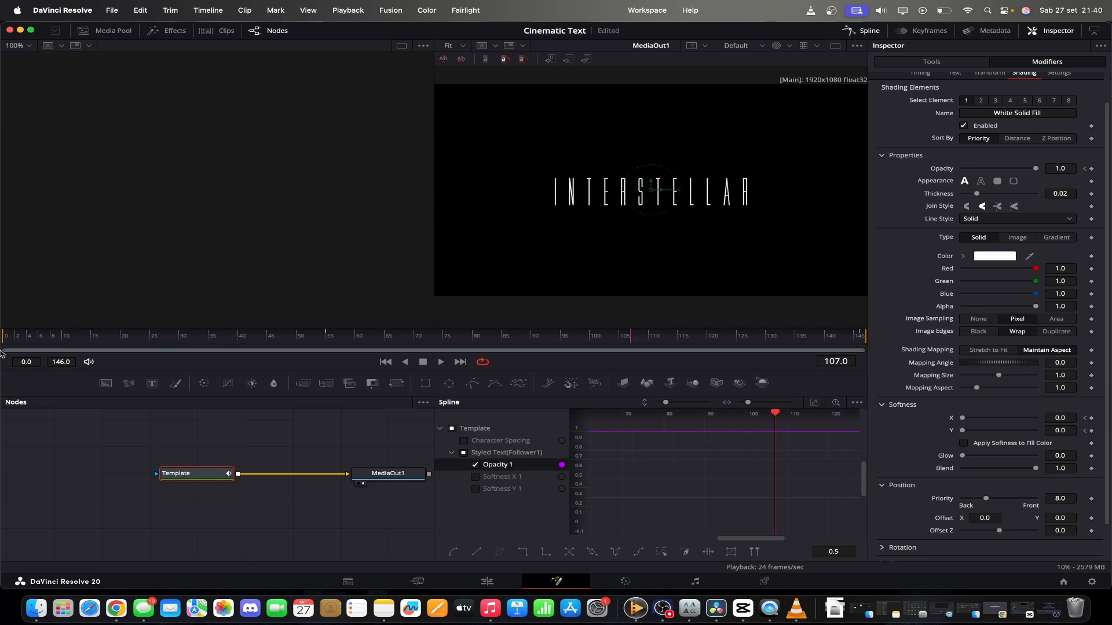
Step: Set the follower's order to Completely Random with a delay of 1.5 between characters, and play back the result
scroll(938, 144, up, 3)
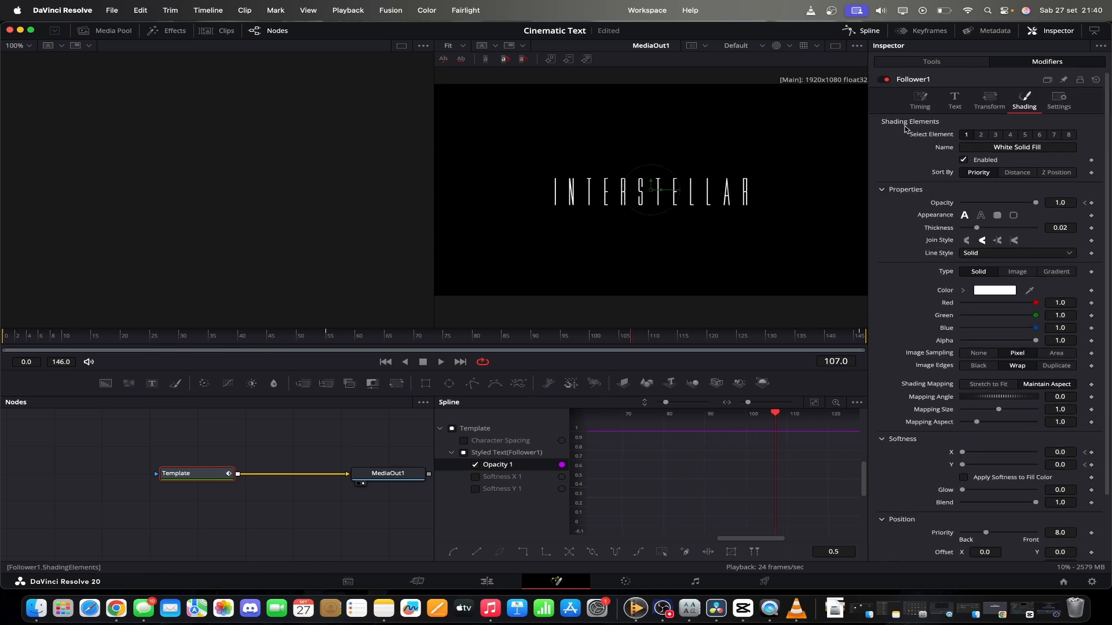
click(920, 100)
click(1019, 135)
click(1011, 210)
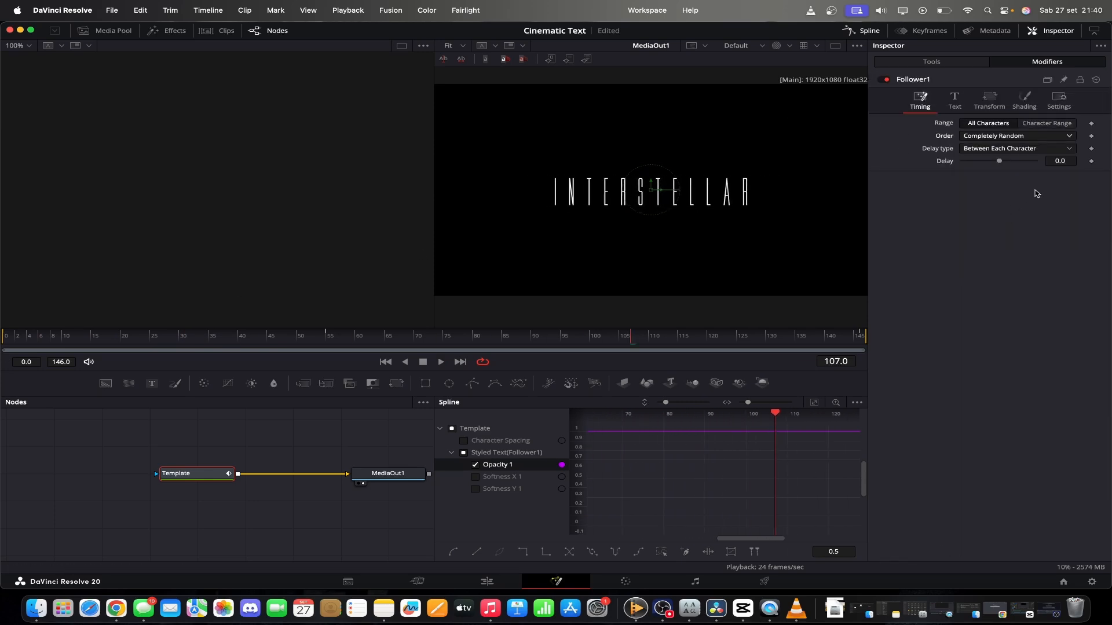
click(1066, 161)
text(1.6)
key(space)
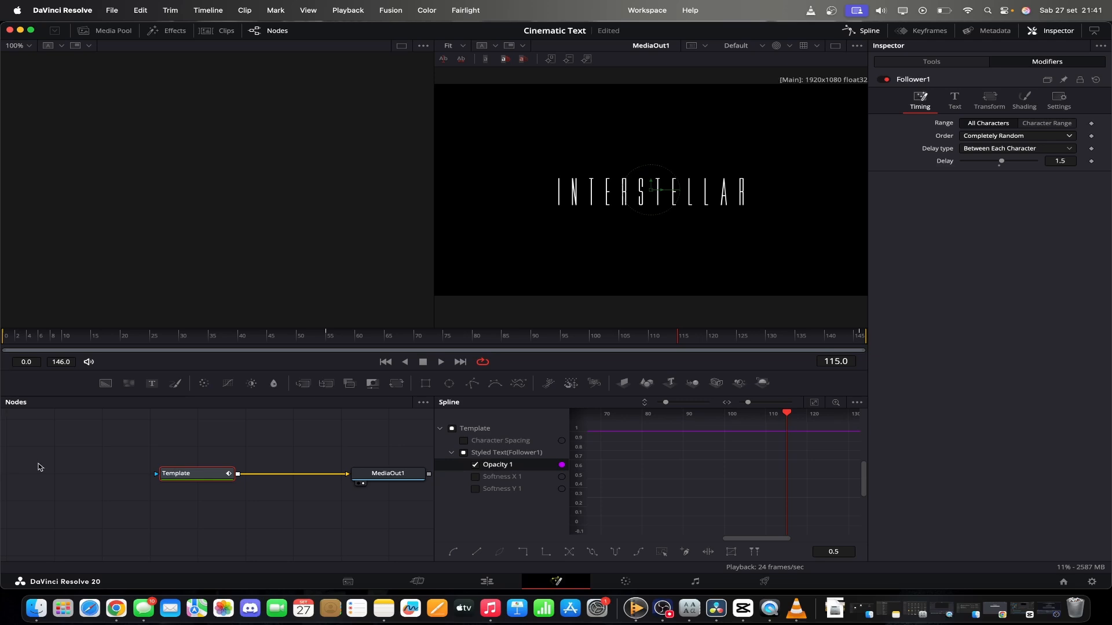
Step: Insert a Transform (Xf) node between the Template node and MediaOut1
click(193, 475)
key(shift+space)
text(trans)
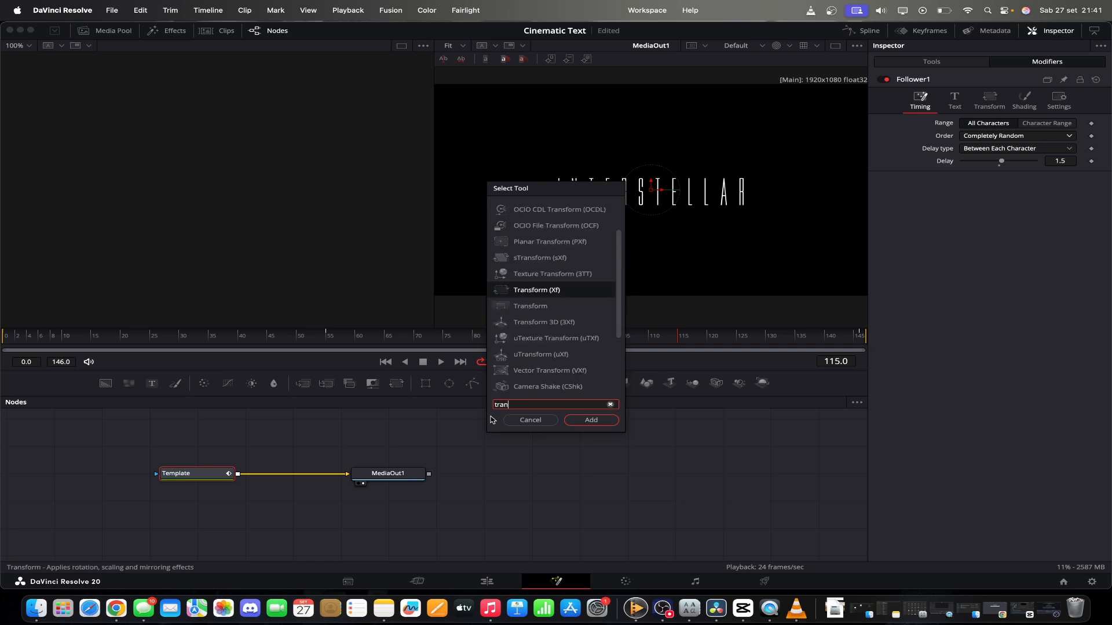
key(Return)
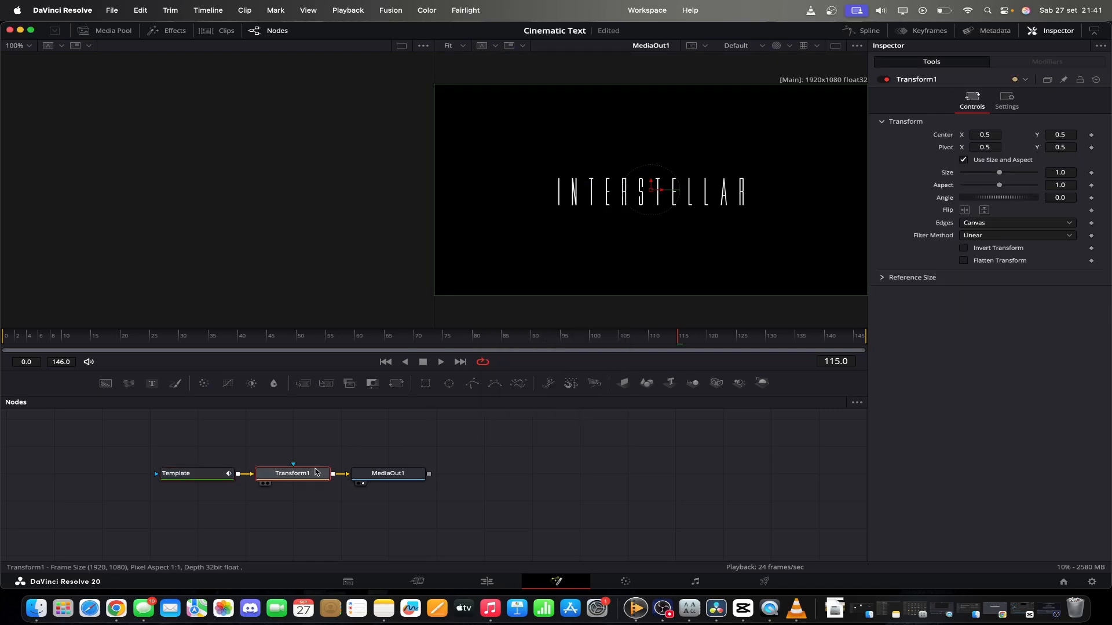
Step: Keyframe the Transform node's Size at 1.0 on frame 0 and 0.9 on frame 146
key(Home)
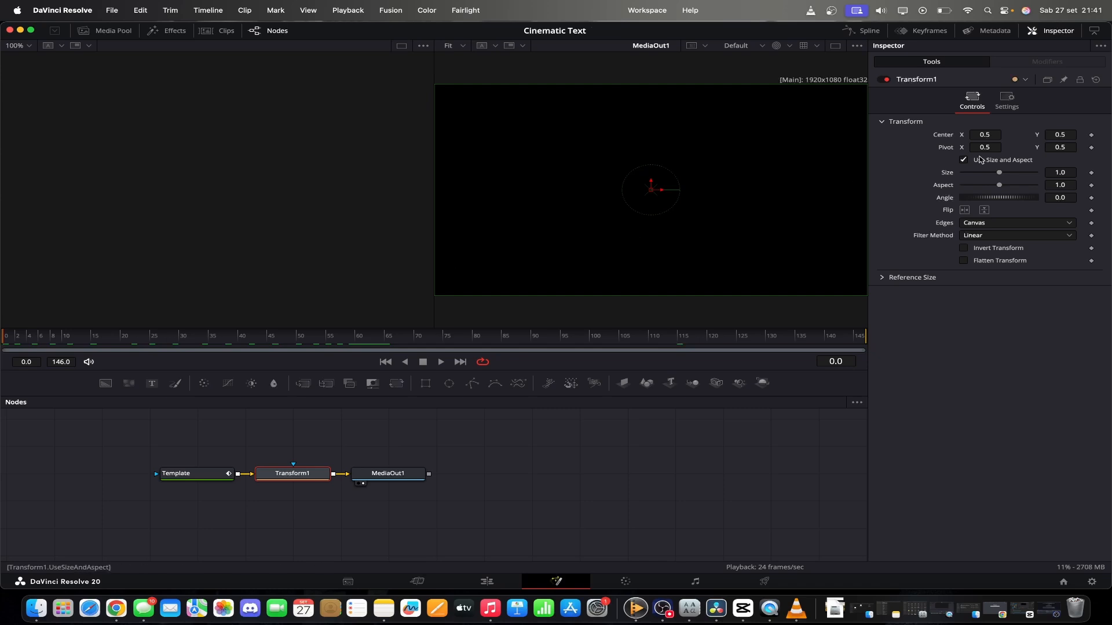
click(1091, 172)
drag(813, 336, 863, 336)
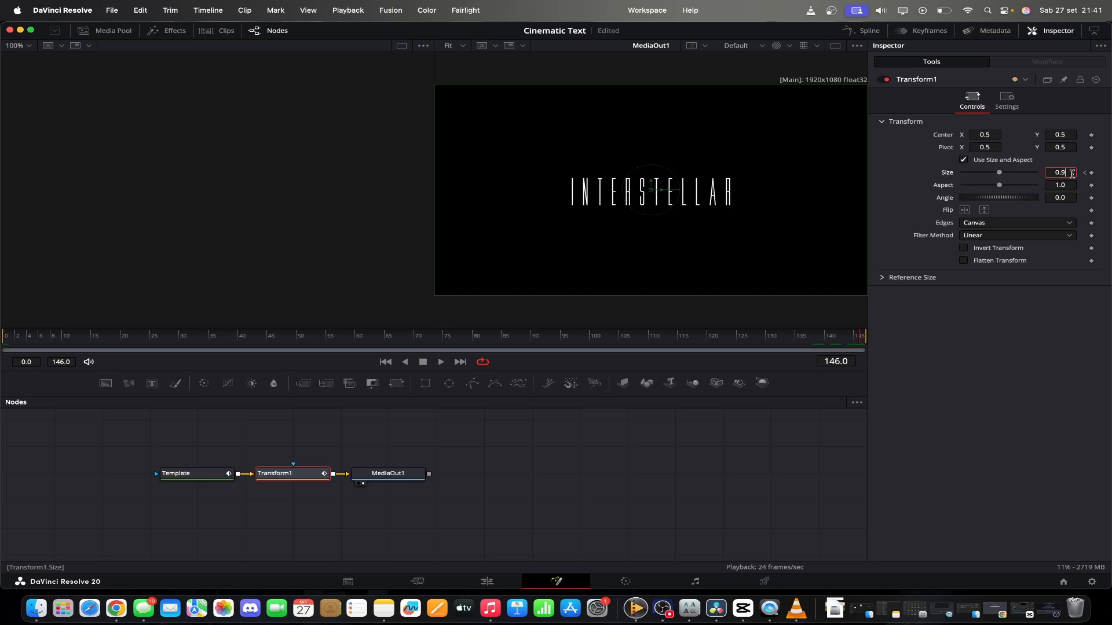
key(Return)
Step: Return to the edit timeline and play back the INTERSTELLAR title from the clip's start
click(488, 582)
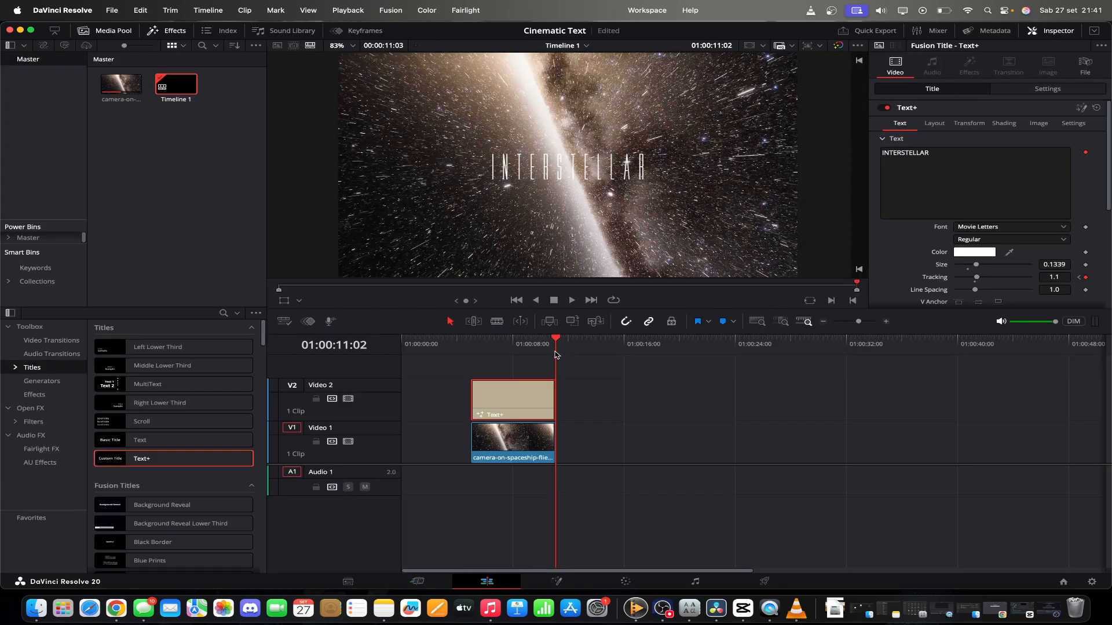
drag(556, 355, 474, 364)
key(space)
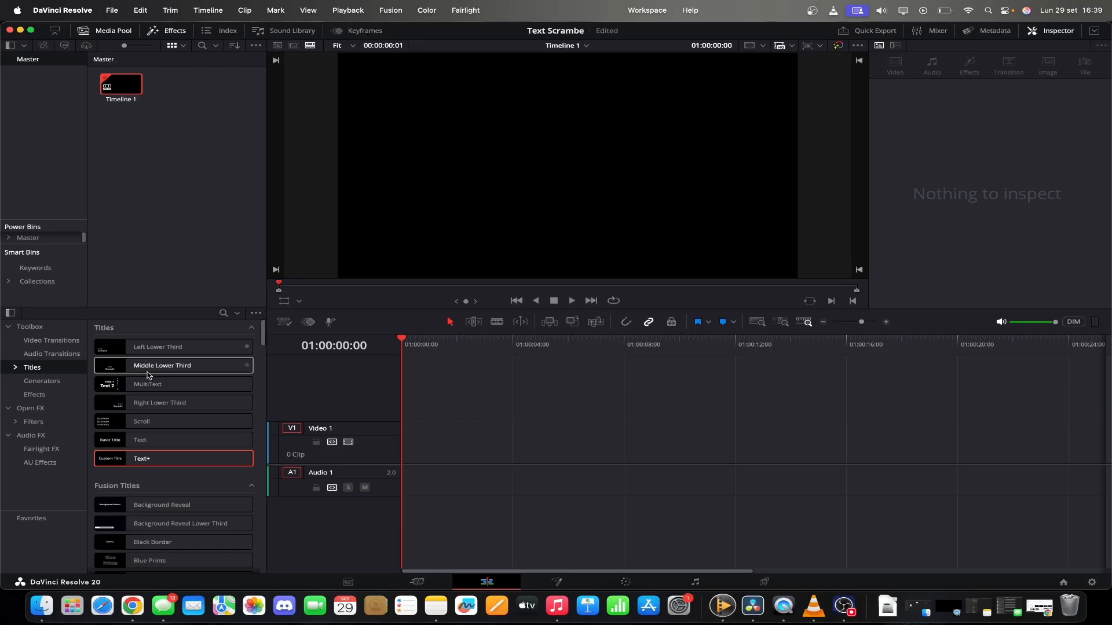
Step: Add a Text+ title to the empty timeline and, in Fusion, set its text to TEXT SCRUMBLE in Bold
drag(142, 459, 427, 446)
click(556, 582)
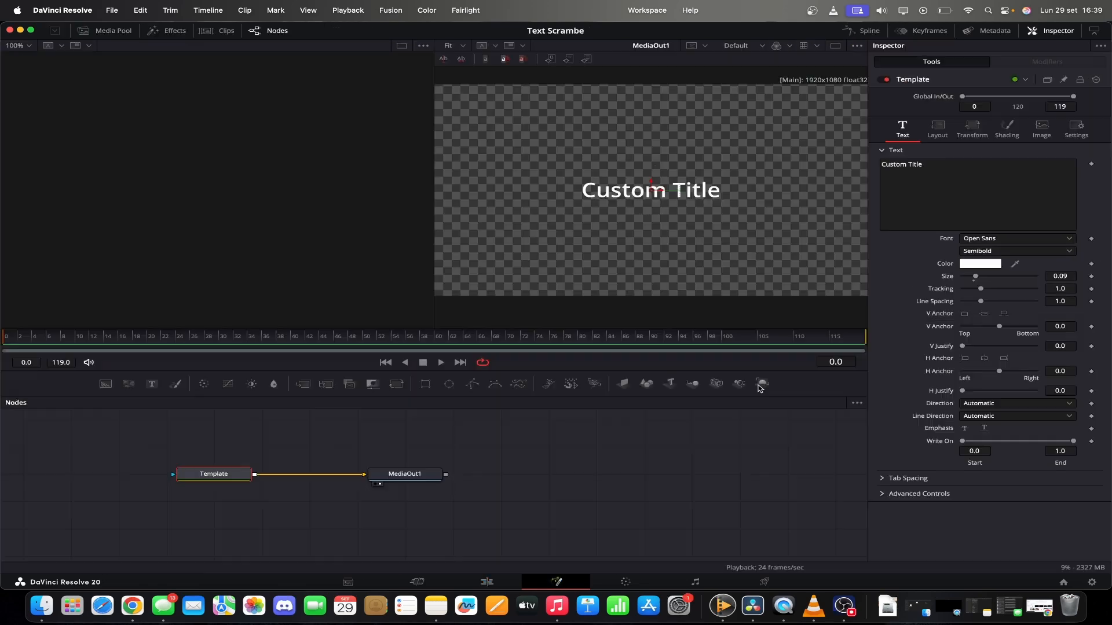
triple_click(937, 160)
text(TEXT SCRUM)
text(BLE)
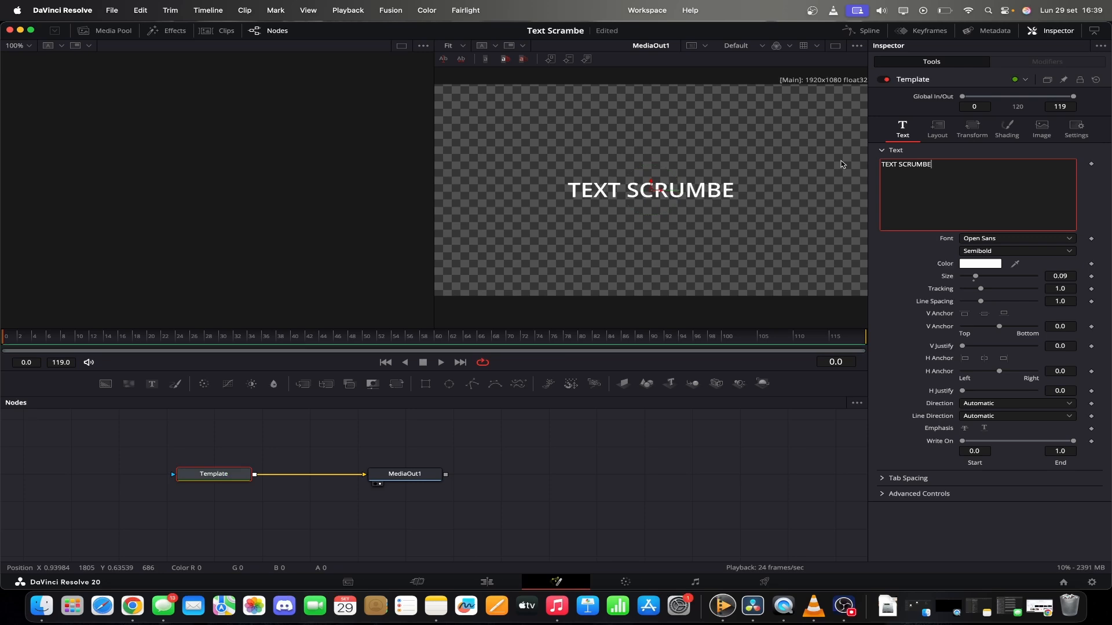
click(1017, 251)
click(996, 307)
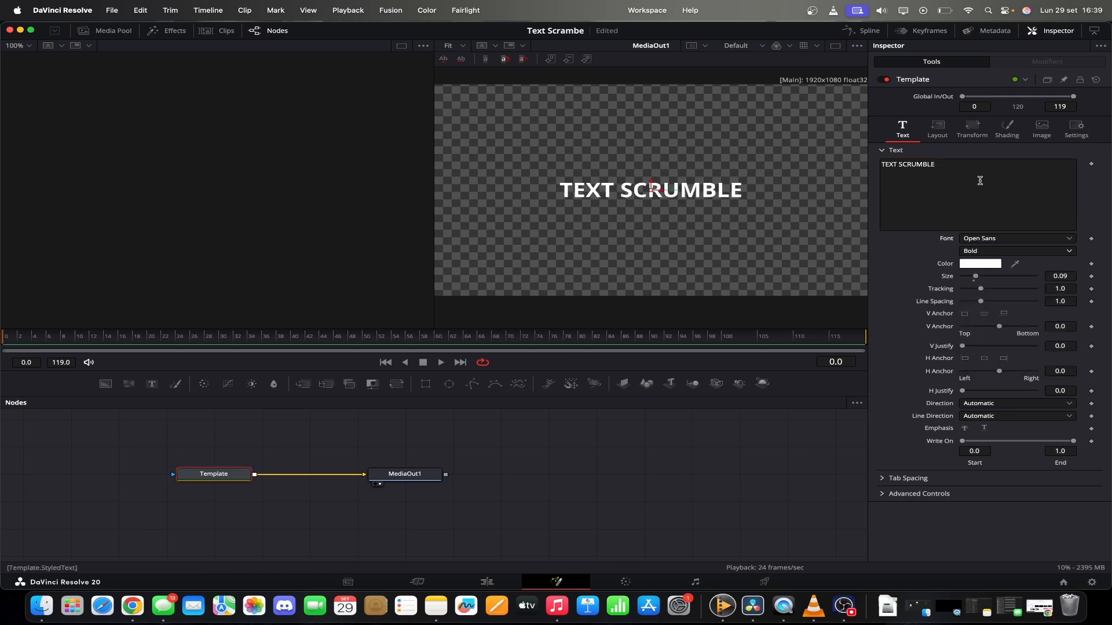
Step: Apply the TextScramble modifier to the title text and keyframe its Randomness at about 1.2 on frame 0
right_click(980, 181)
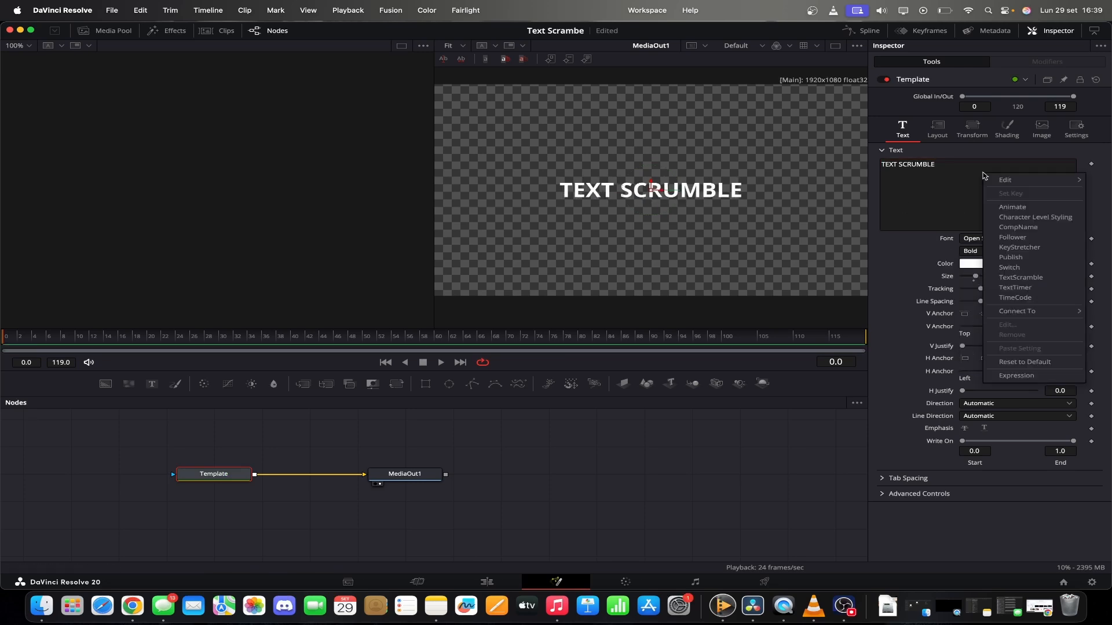
click(1020, 278)
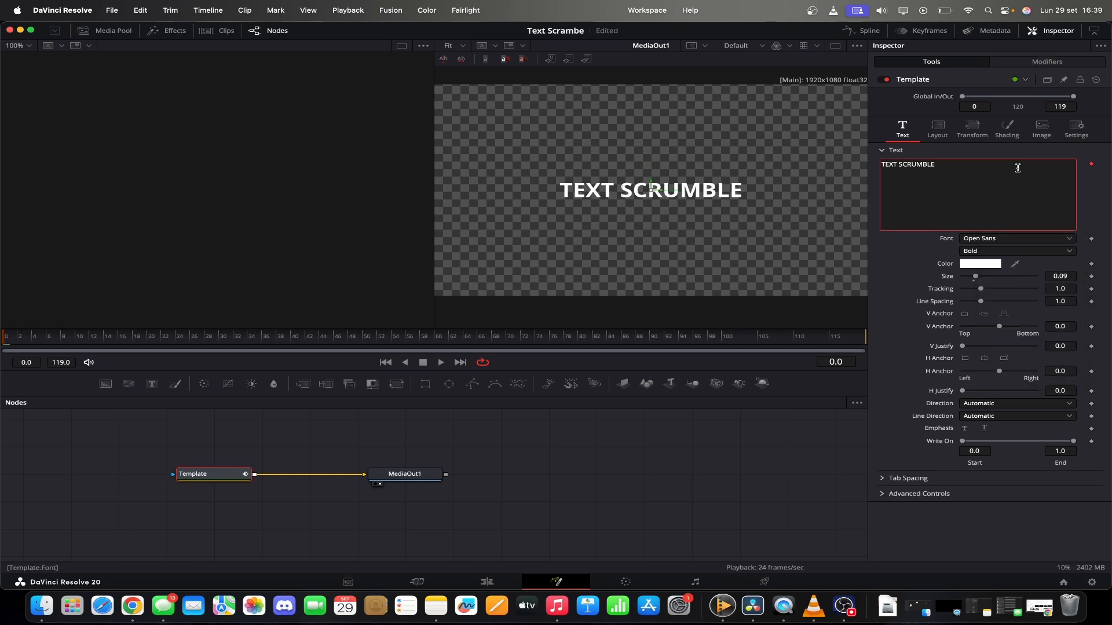
click(1044, 63)
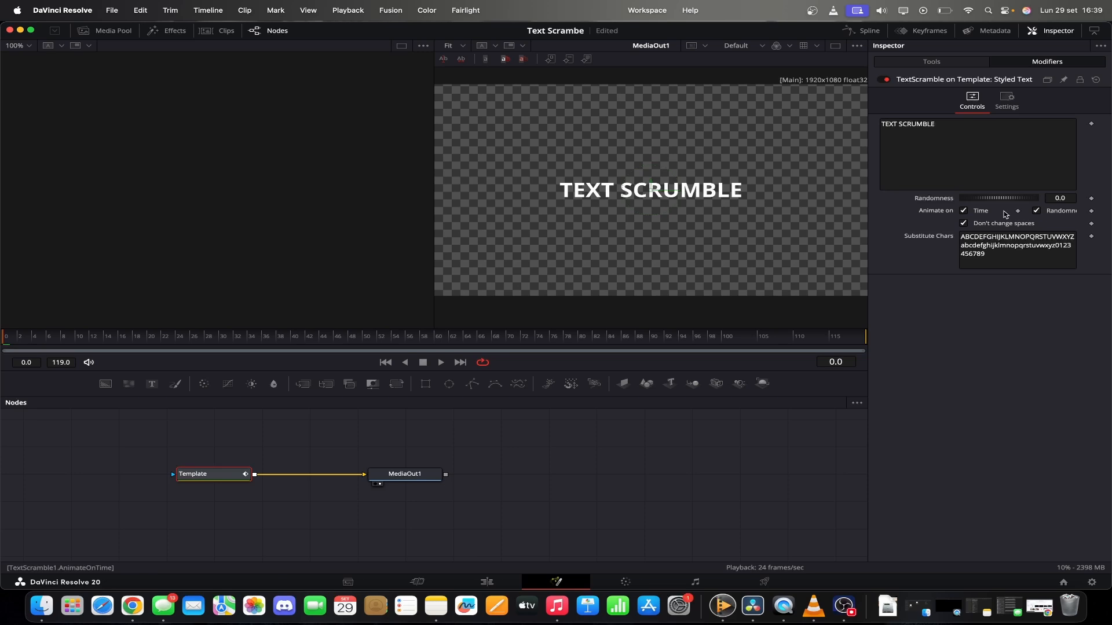
drag(1036, 203, 1108, 203)
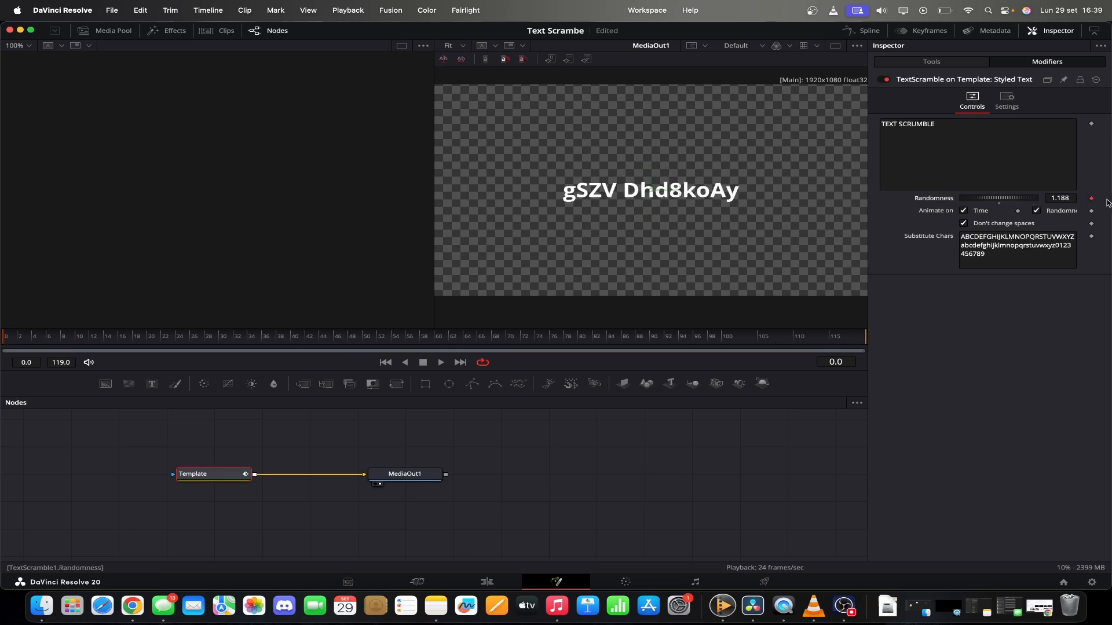
Step: Remove the lowercase letters and digits from the scramble's substitute characters, keeping only uppercase A to Z
click(994, 260)
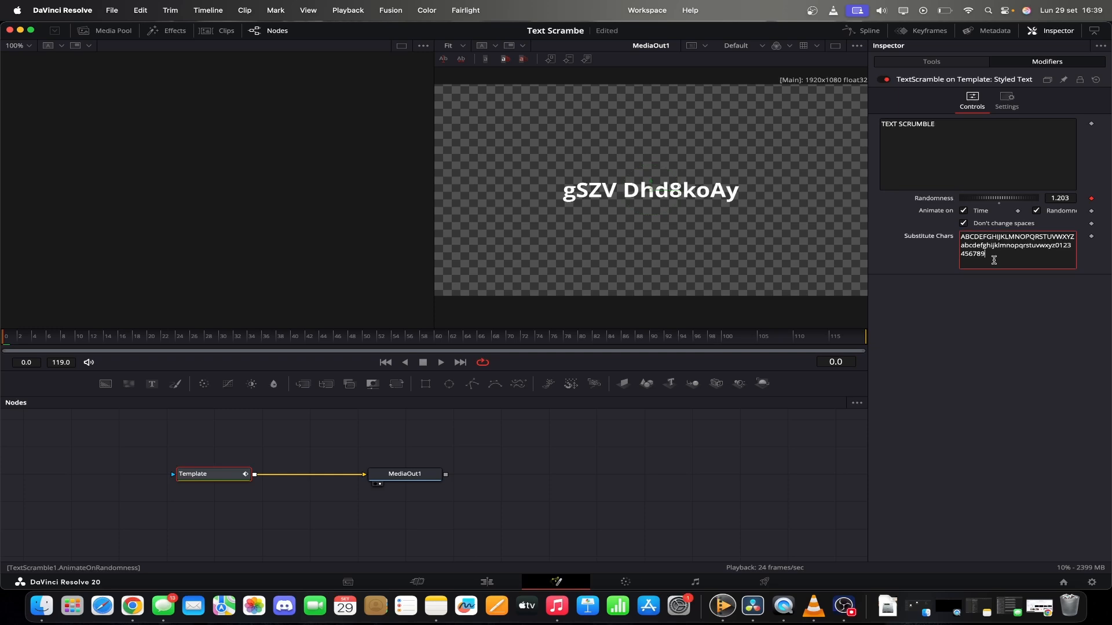
drag(982, 260, 975, 248)
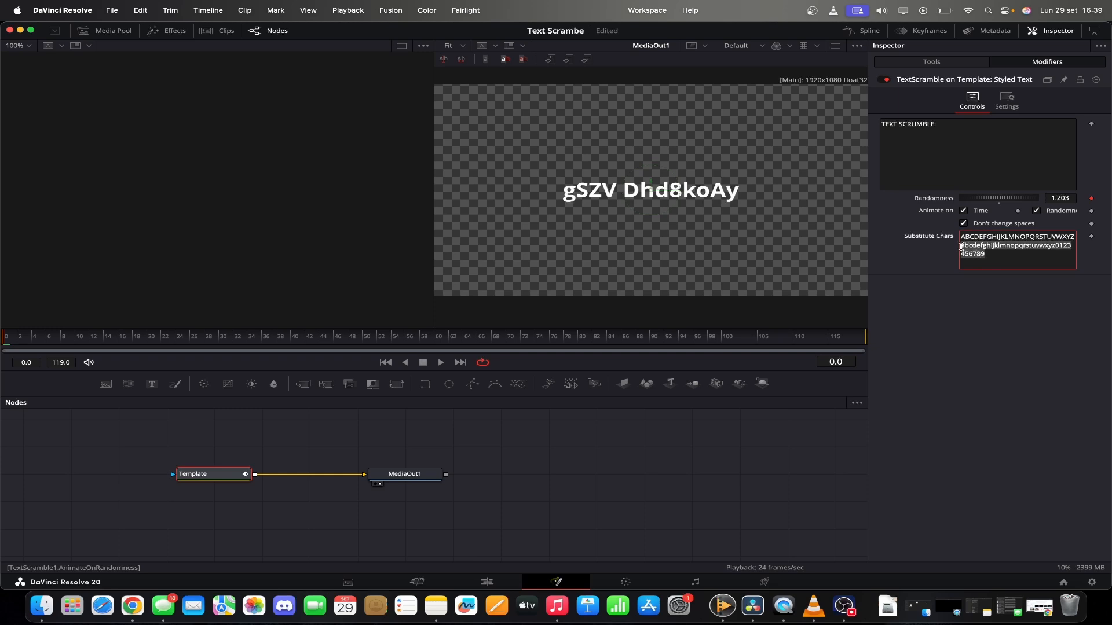
key(BackSpace)
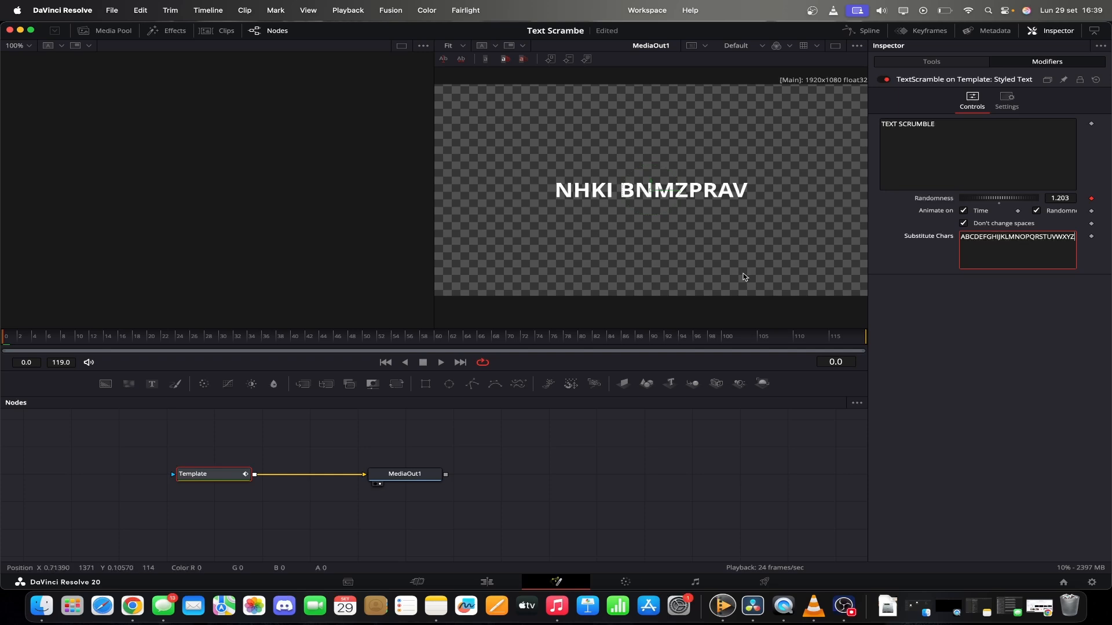
Step: Lower the scramble's Randomness at frame 24 and play back the animation
click(178, 338)
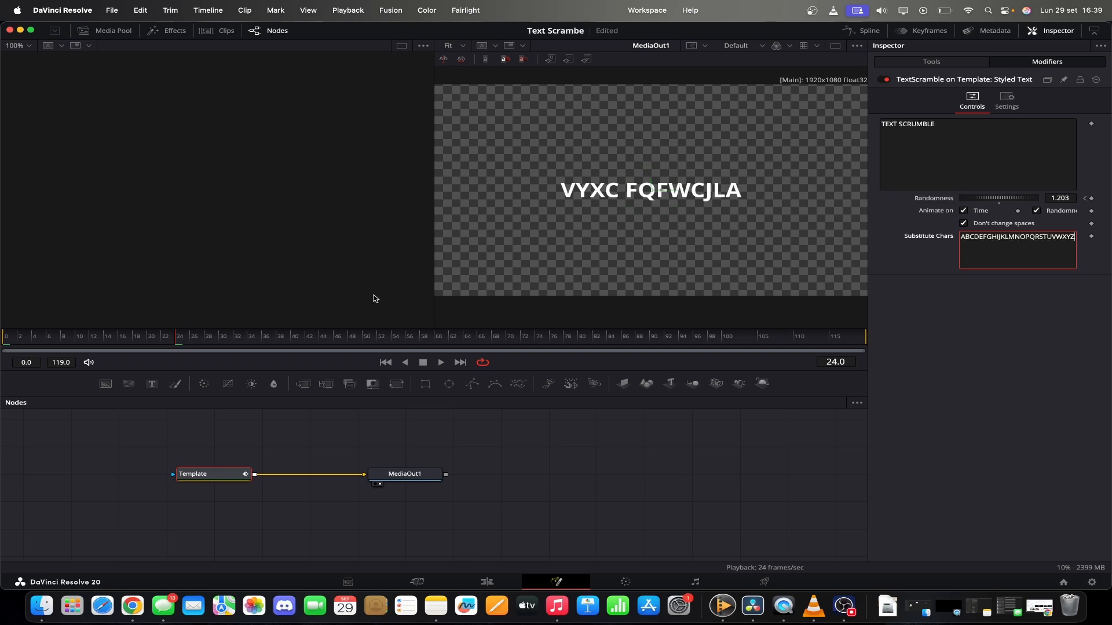
drag(1063, 198, 991, 198)
key(space)
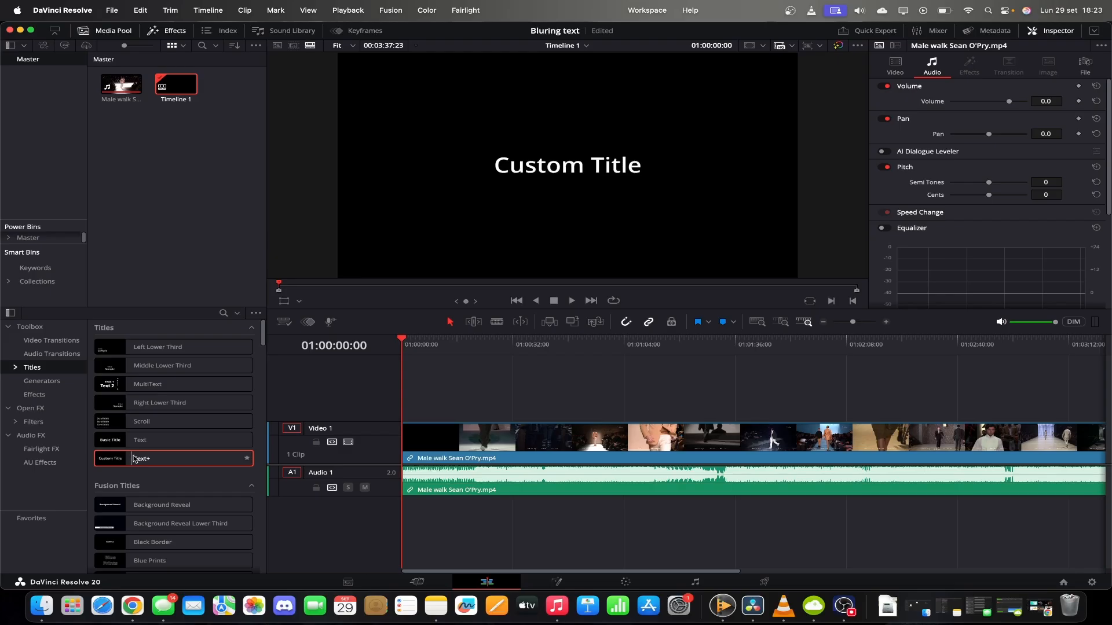
Step: Add a Text+ title above the video clip's start and, in Fusion, set its text to "The Most Handsome Man in the world"
drag(142, 459, 413, 408)
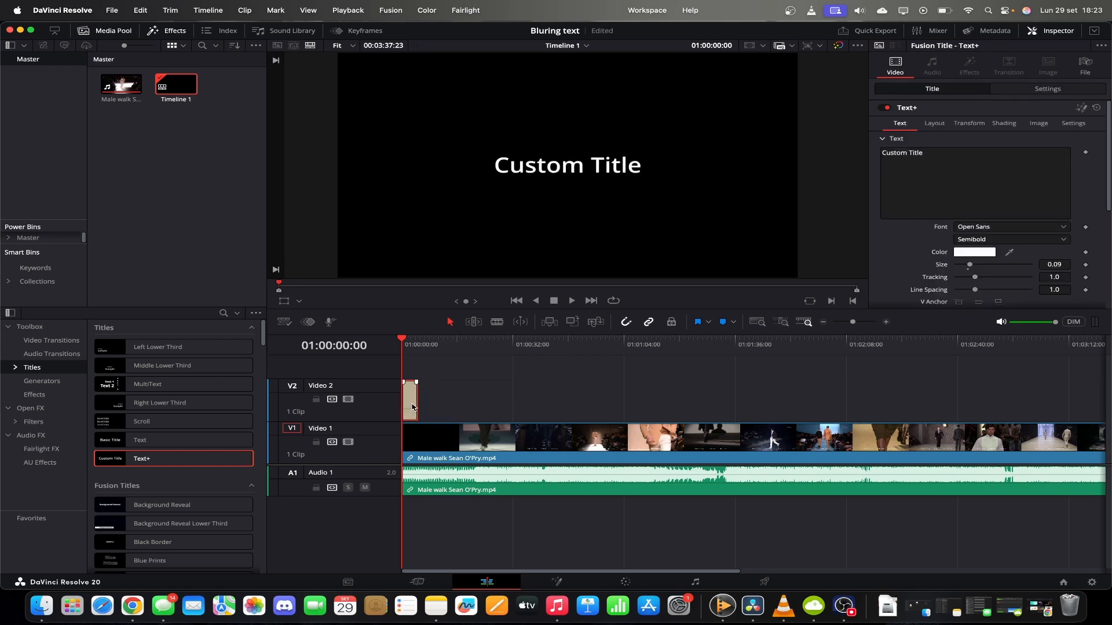
click(556, 582)
triple_click(886, 164)
text(The)
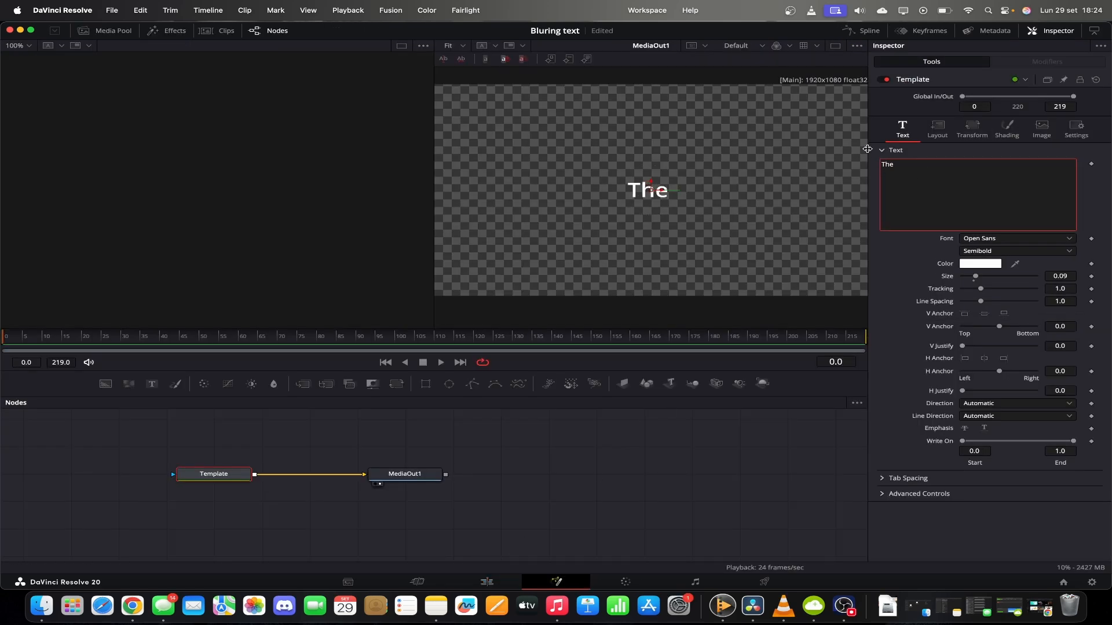
text( Most Handsome Man in the world)
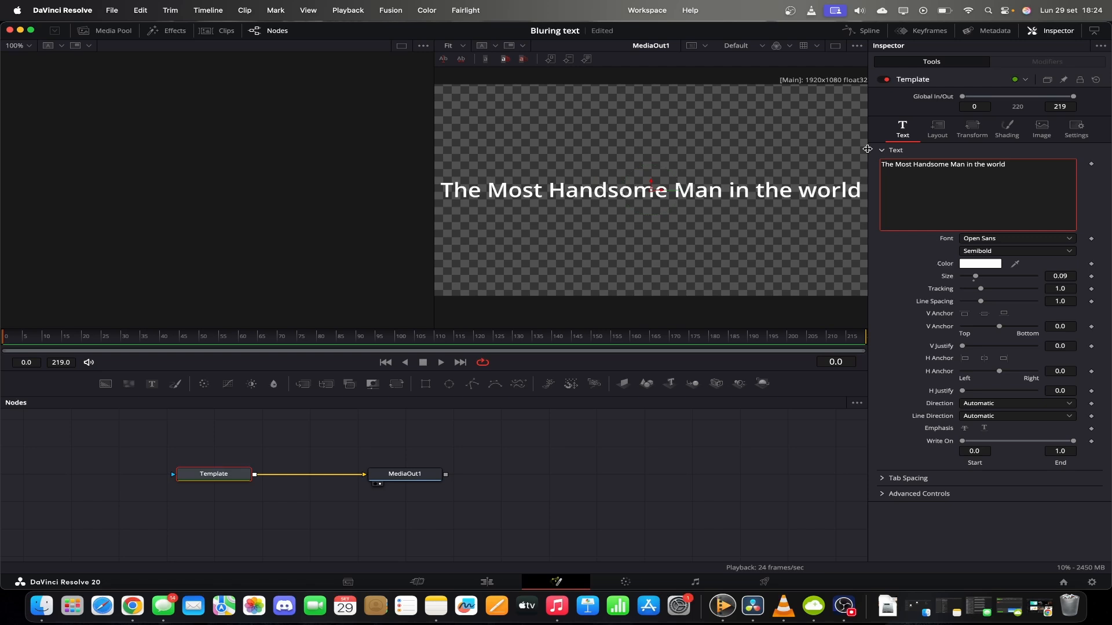
Step: Lay out the title as a wrapped text box about 0.3 wide on the frame's left side, with left-aligned text
click(937, 128)
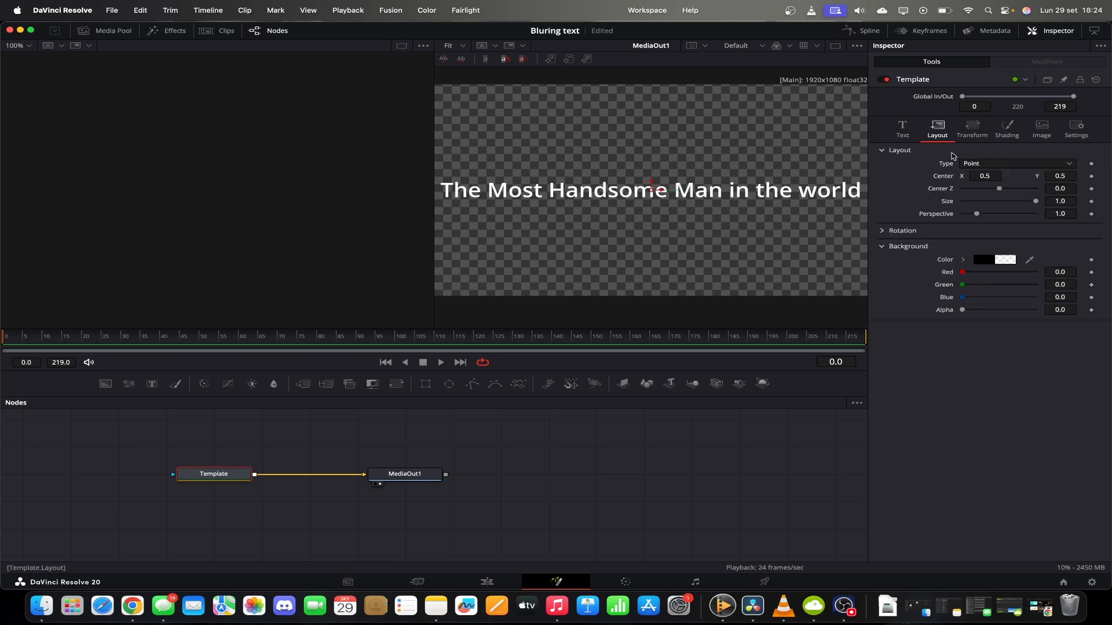
click(997, 164)
click(979, 190)
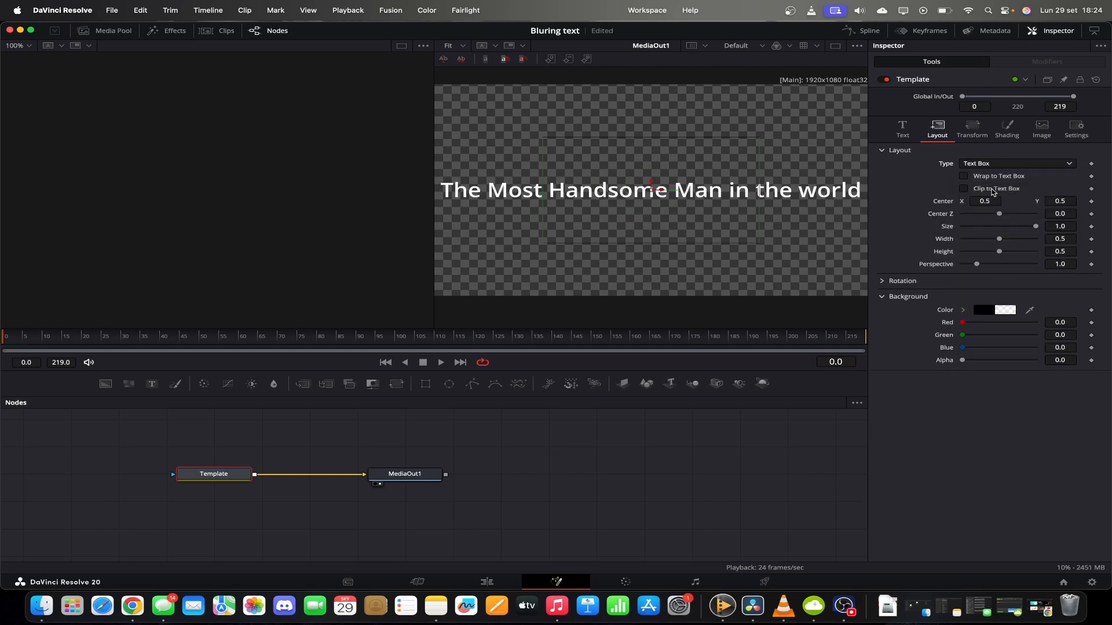
click(964, 176)
drag(759, 191, 514, 188)
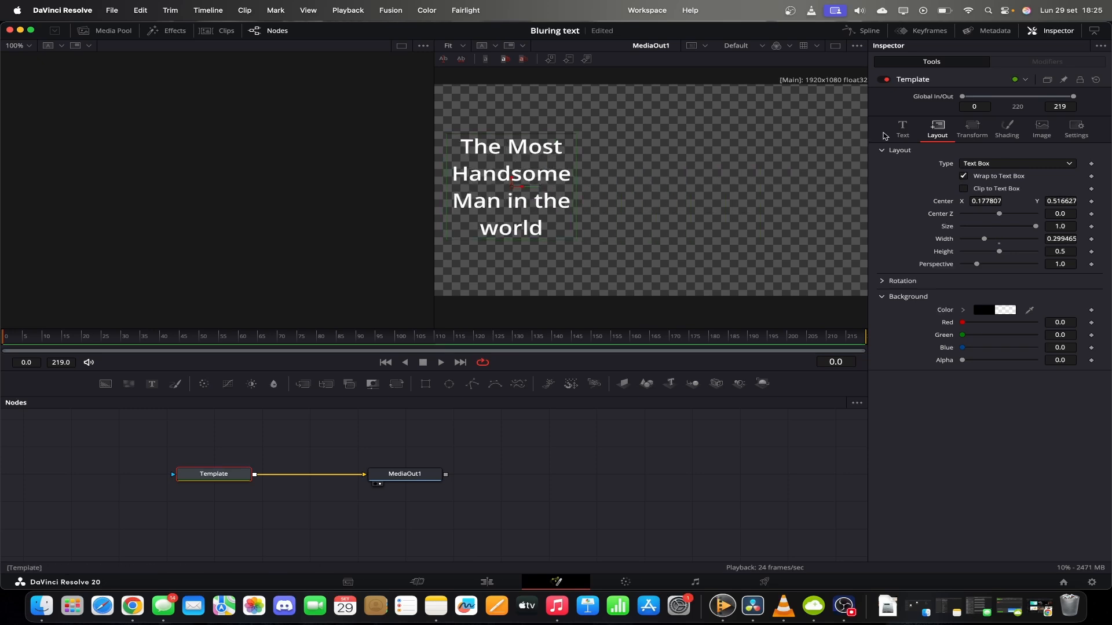
click(903, 128)
click(970, 362)
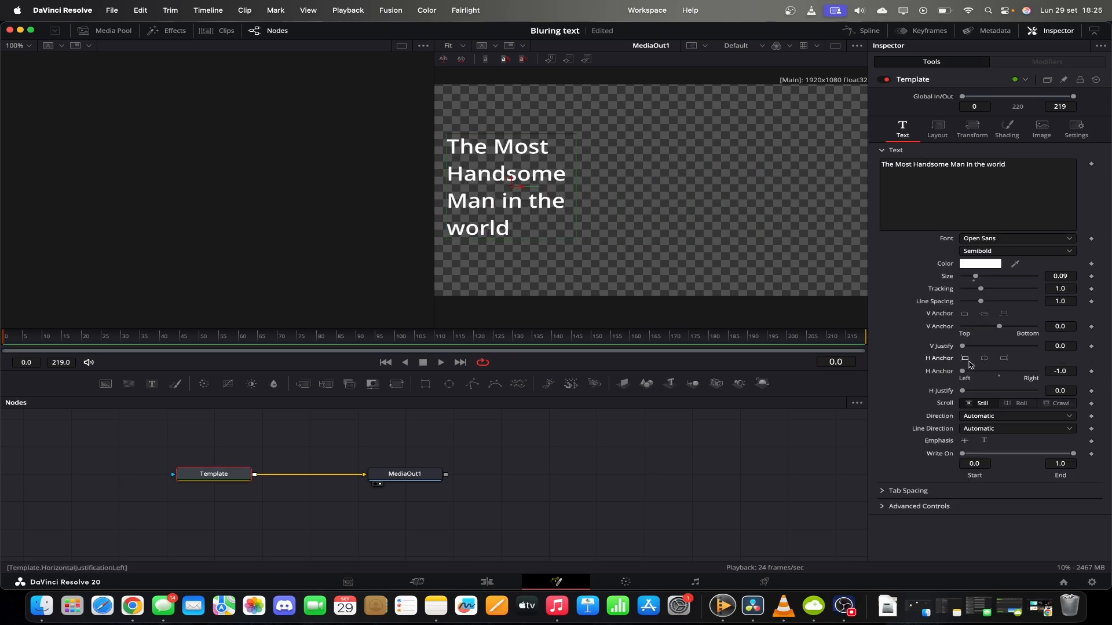
Step: Apply the Follower modifier to the title text and open its settings
right_click(977, 184)
click(1021, 247)
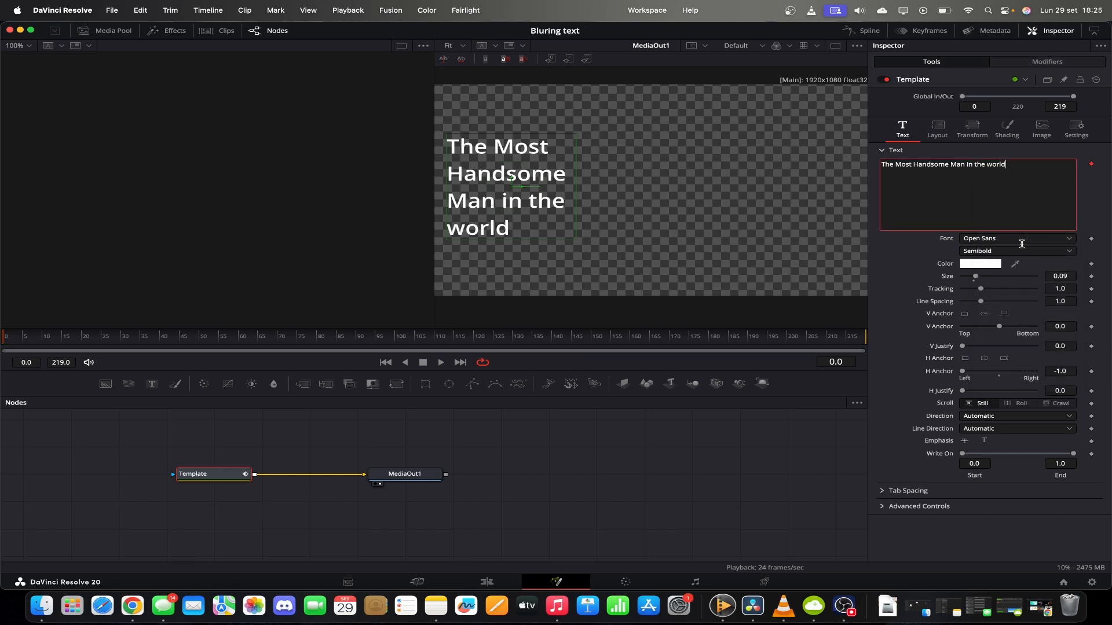
click(1036, 63)
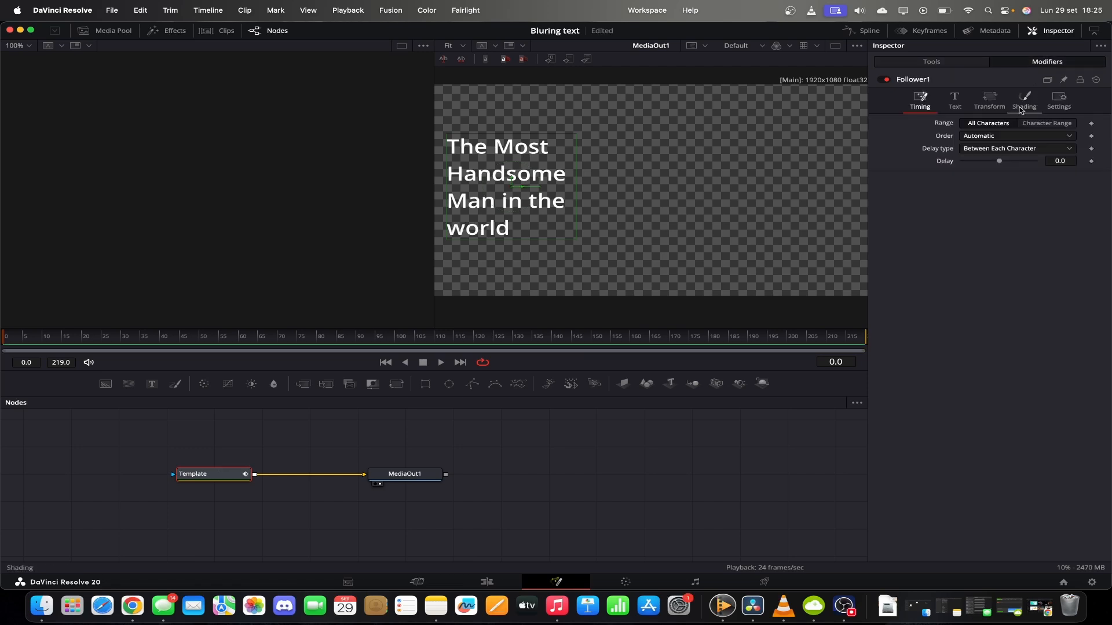
Step: Keyframe the follower's Opacity at 1.0 on frame 20 and 0.0 on frame 0
click(1024, 100)
click(84, 339)
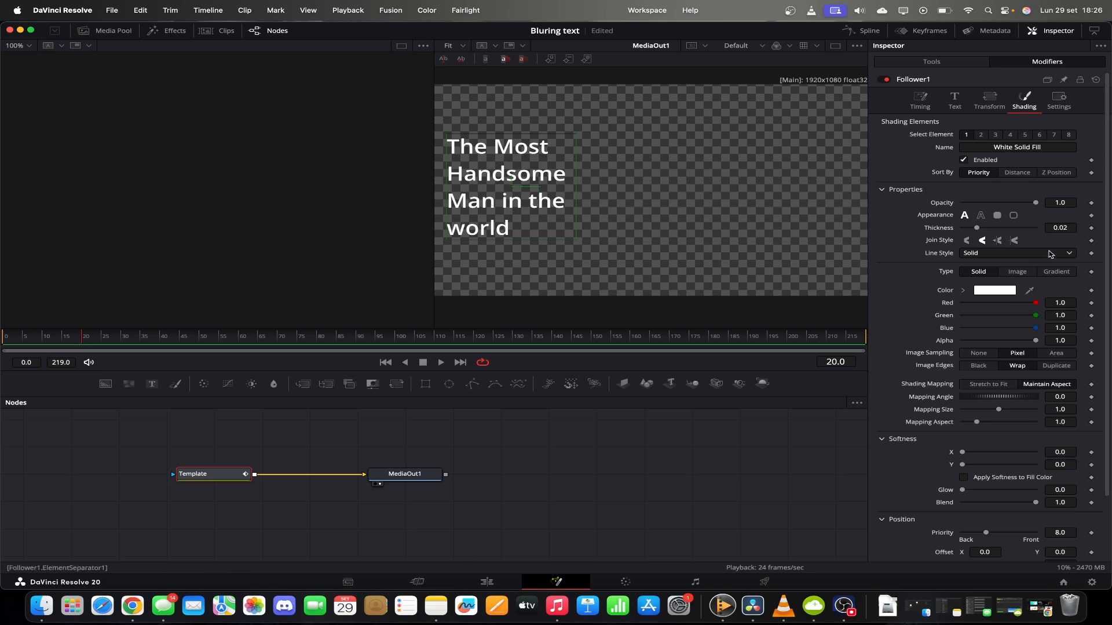
click(1091, 203)
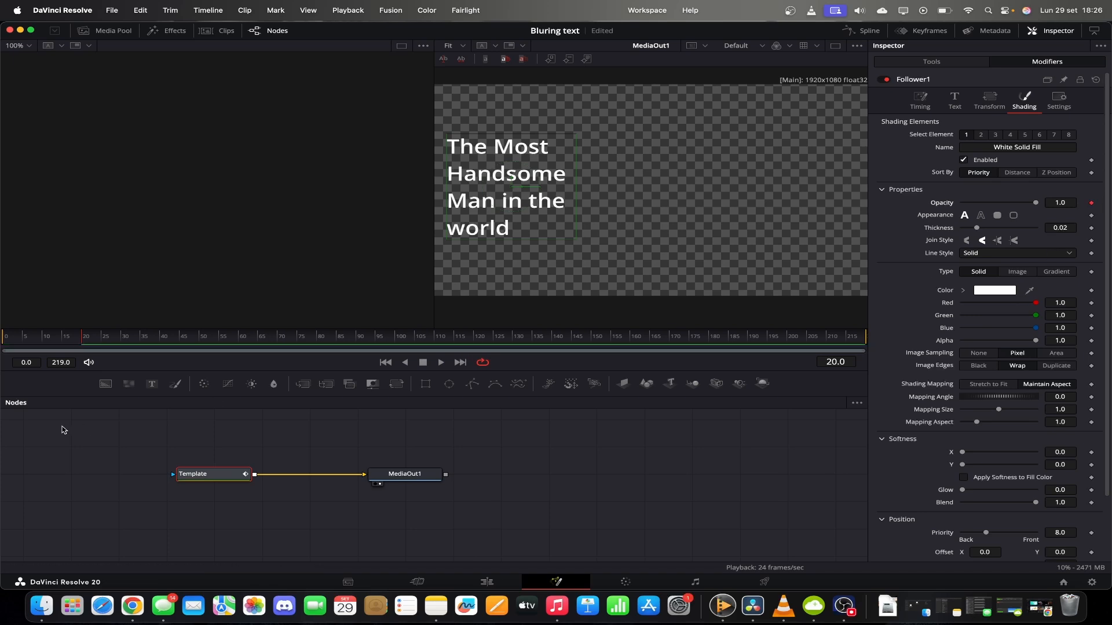
click(58, 342)
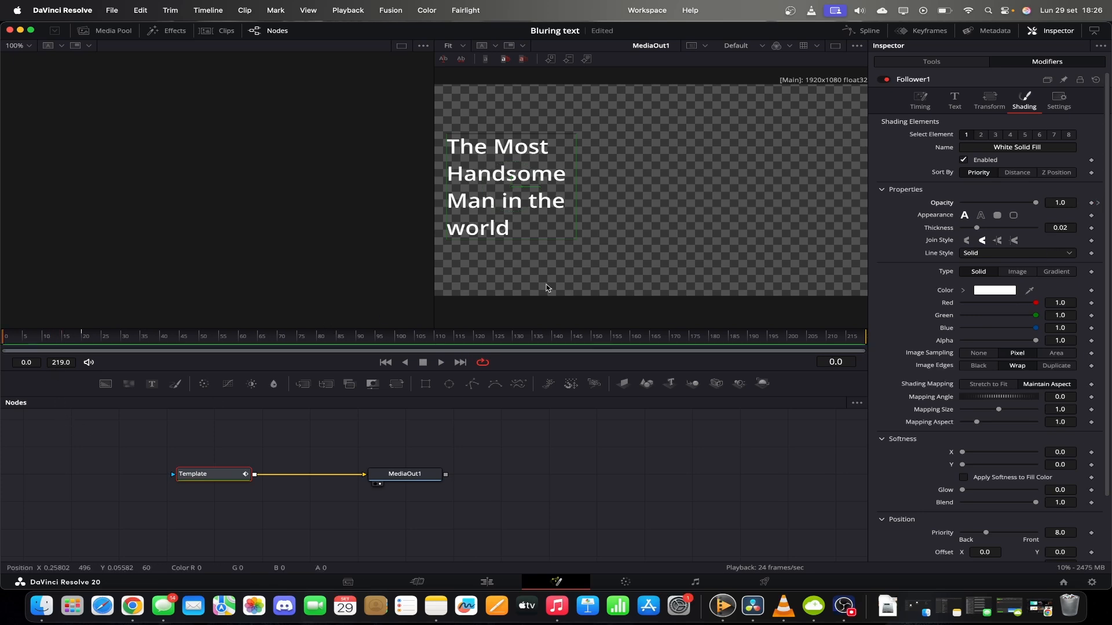
drag(1035, 203, 889, 210)
Step: Keyframe the follower's Softness X and Y at 30 on frame 0 and 0 on frame 20
scroll(961, 253, down, 3)
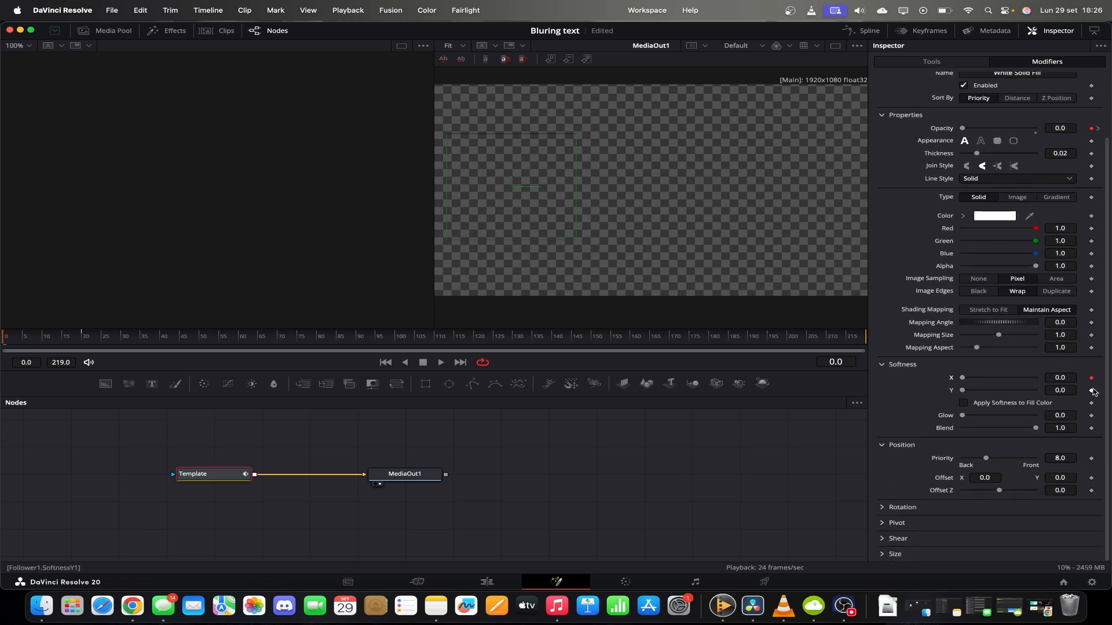
click(1060, 390)
key(Tab)
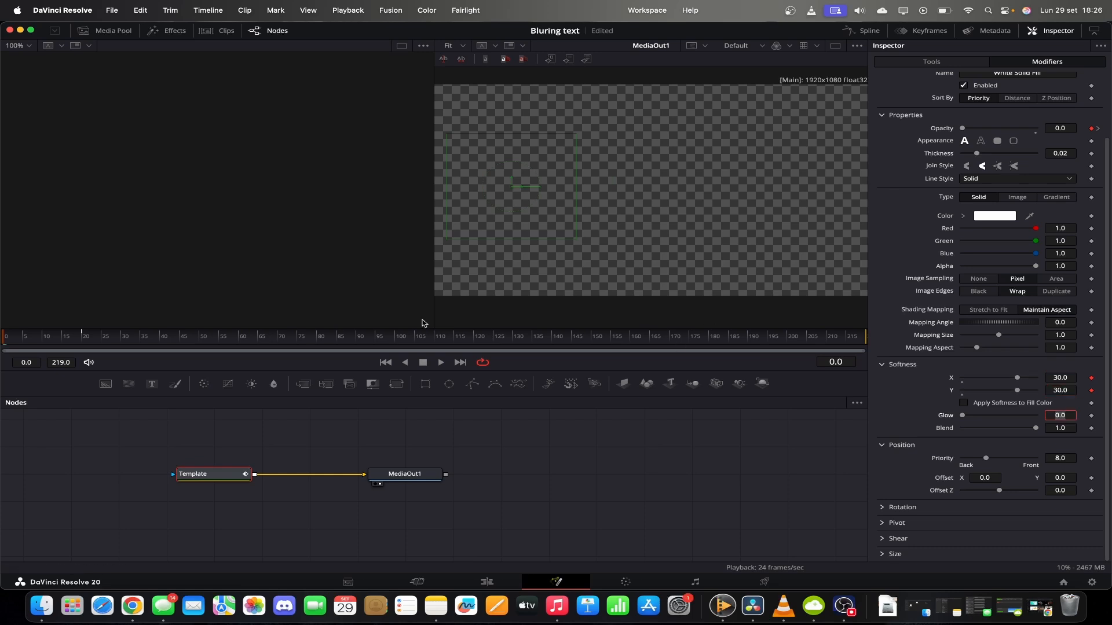
click(84, 336)
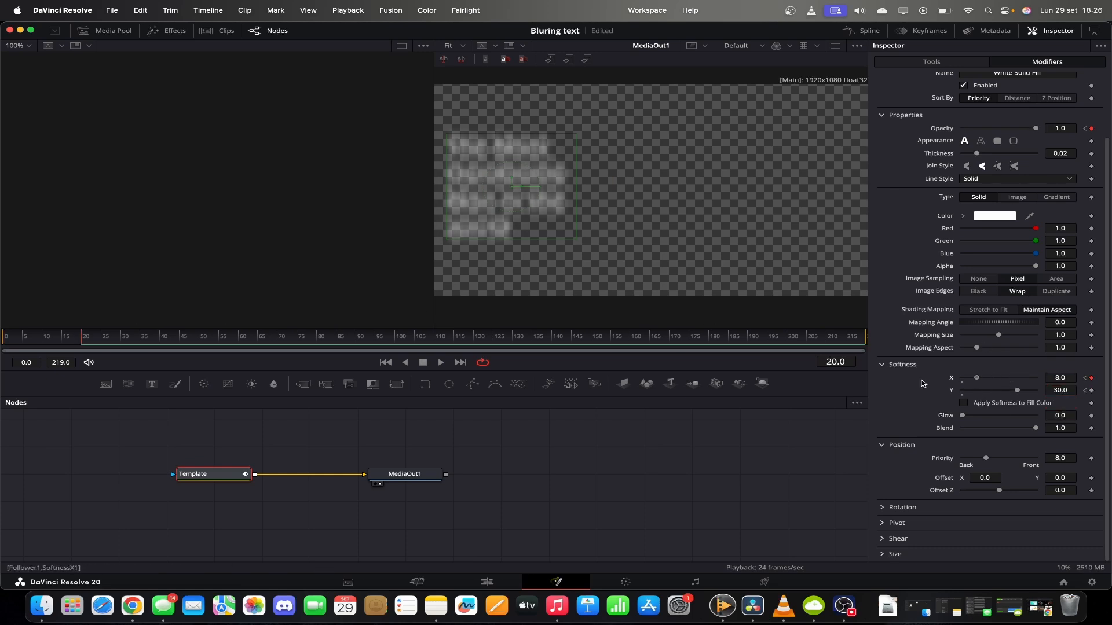
drag(923, 384, 920, 383)
drag(1017, 390, 888, 394)
Step: Open the Spline editor and isolate the follower's Opacity curve, fitted to the graph
click(863, 31)
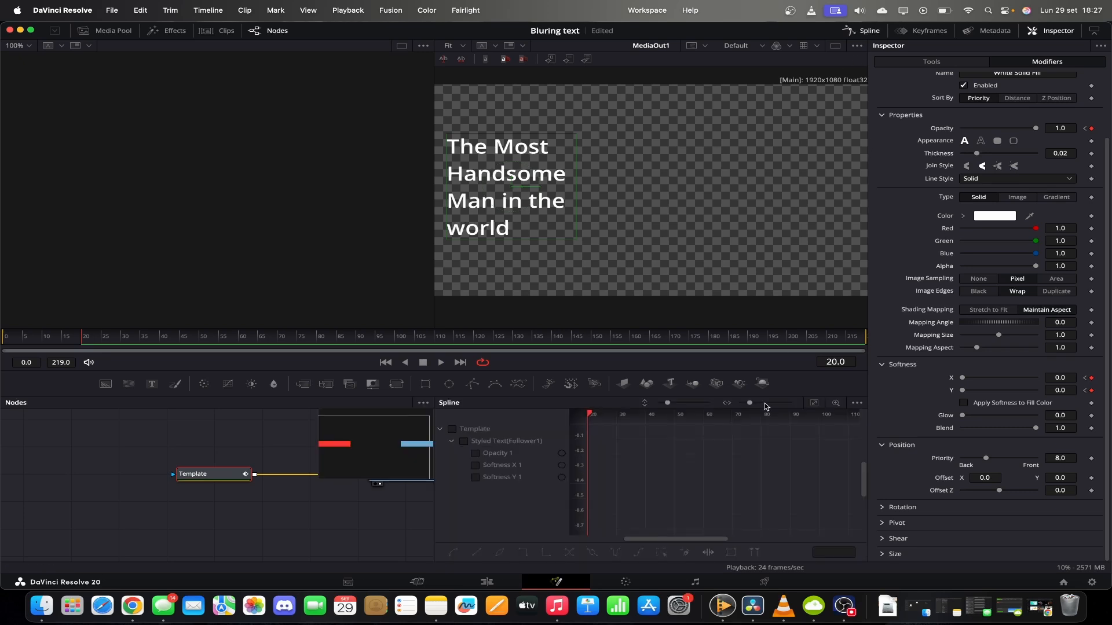
click(452, 430)
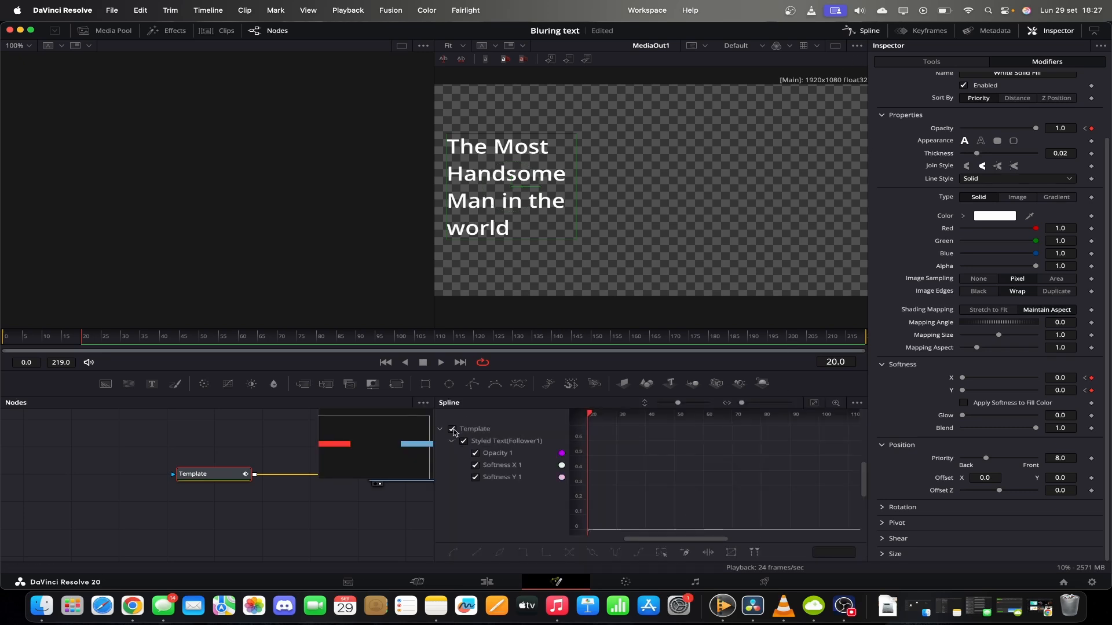
click(475, 453)
click(475, 453)
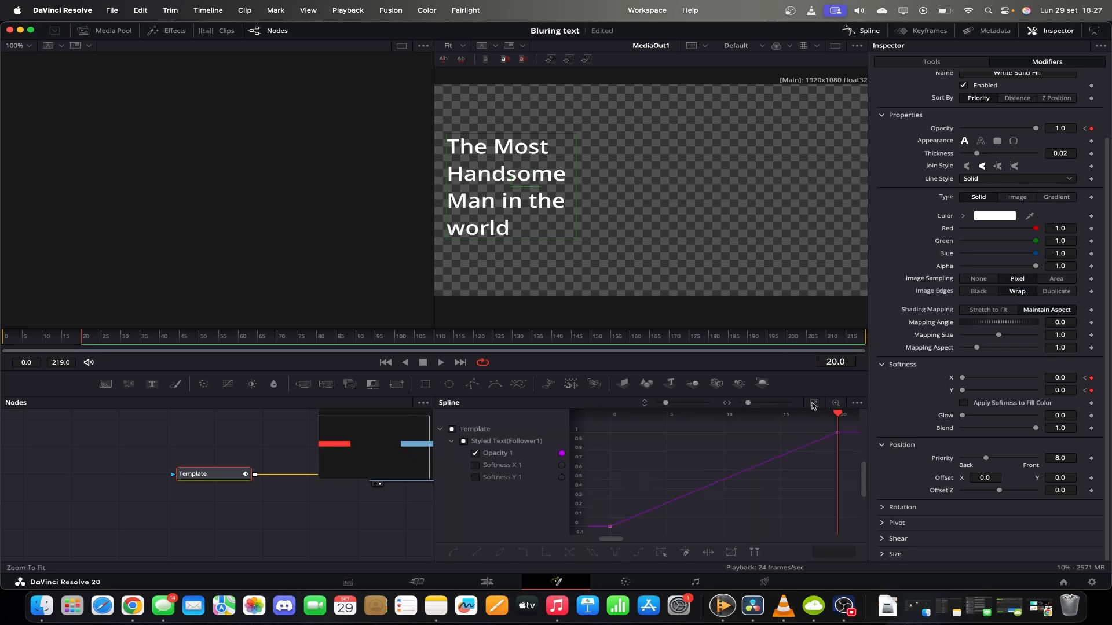
Step: Isolate the follower's Softness X and Y curves, flatten all their keyframes, and close the Spline editor
click(475, 465)
click(475, 477)
click(814, 403)
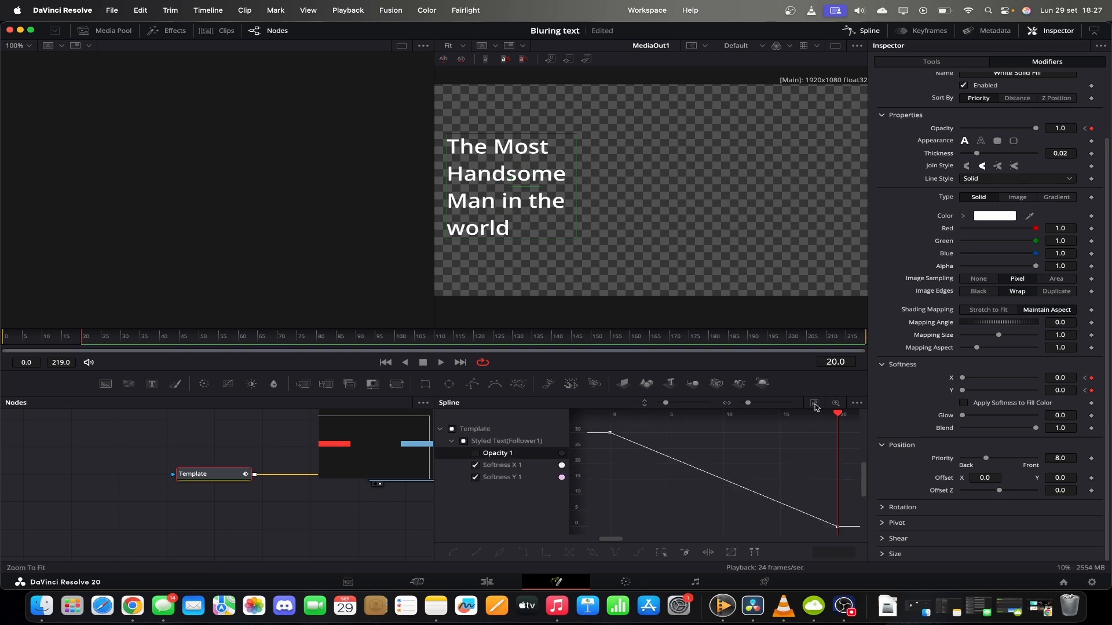
key(super+a)
key(f)
click(862, 31)
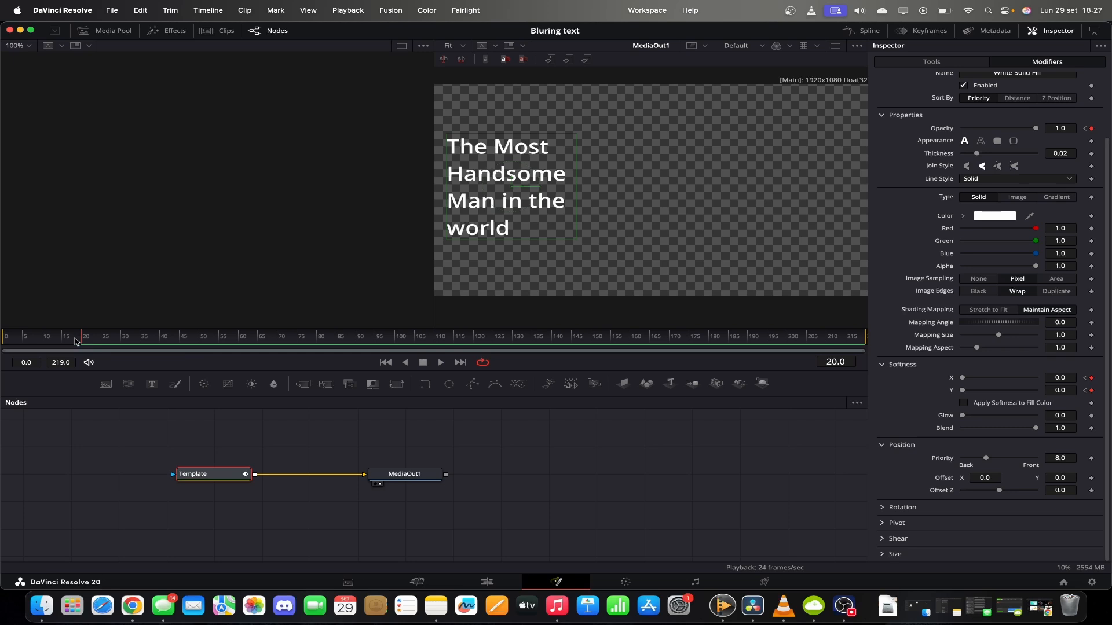
Step: Set the follower's delay between each character to 1.2 in its timing settings
mouse_move(75, 342)
mouse_down()
mouse_move(13, 342)
mouse_move(81, 347)
mouse_up()
scroll(961, 151, up, 3)
click(919, 100)
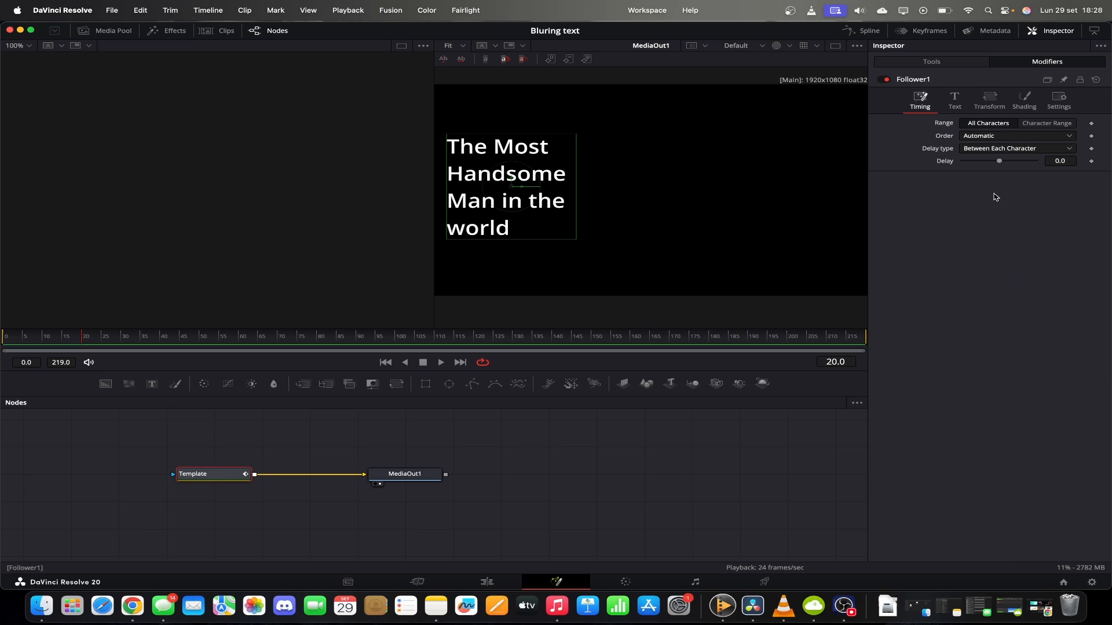
drag(1000, 163, 1002, 163)
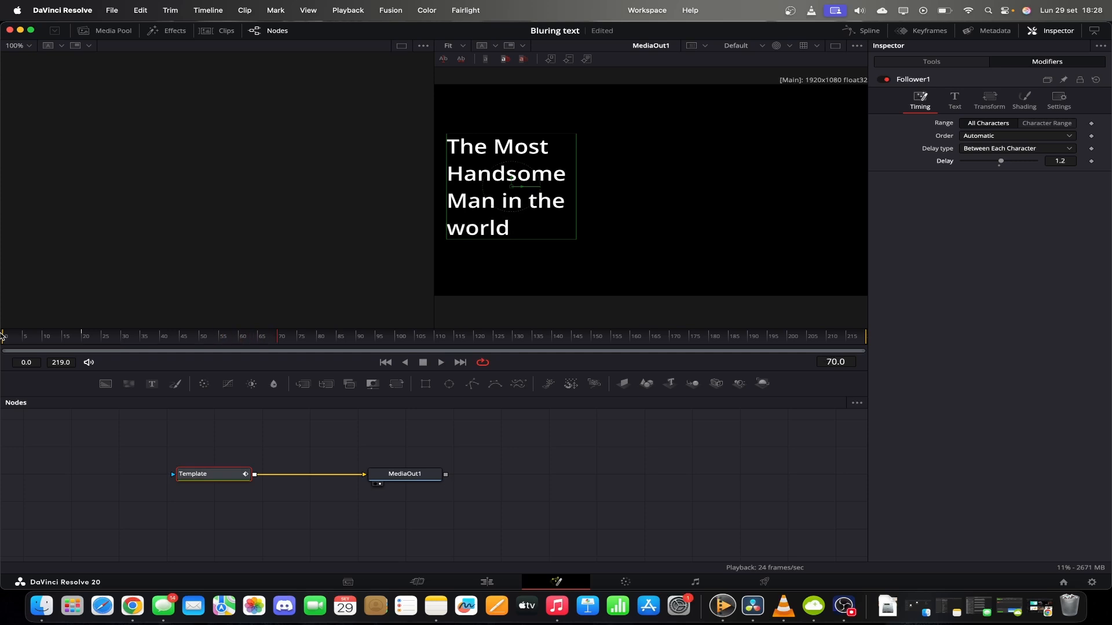
Step: Add the Character Level Styling modifier to the follower's text
click(956, 100)
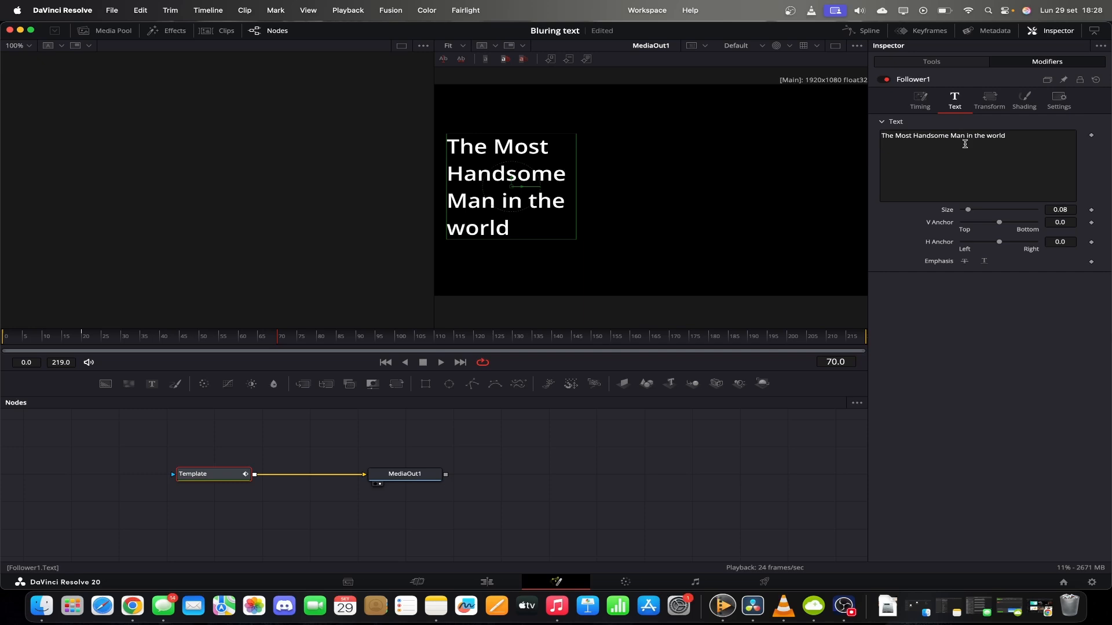
right_click(957, 159)
click(1005, 205)
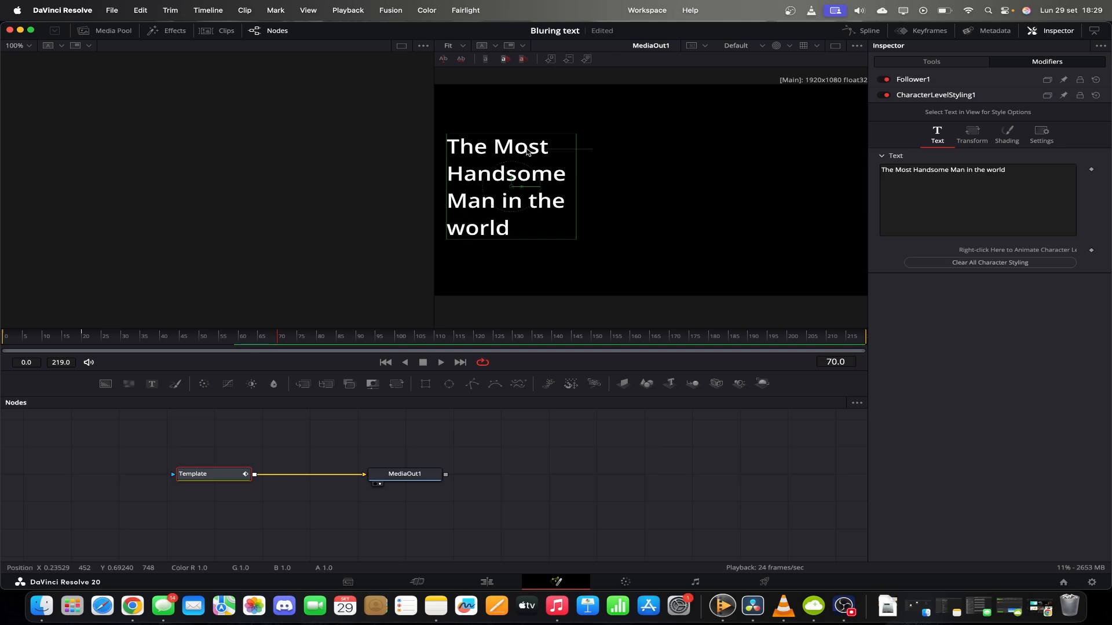
Step: Select the words "The Most" in the viewer and change their font to a light serif typeface
drag(448, 148, 578, 145)
click(1048, 226)
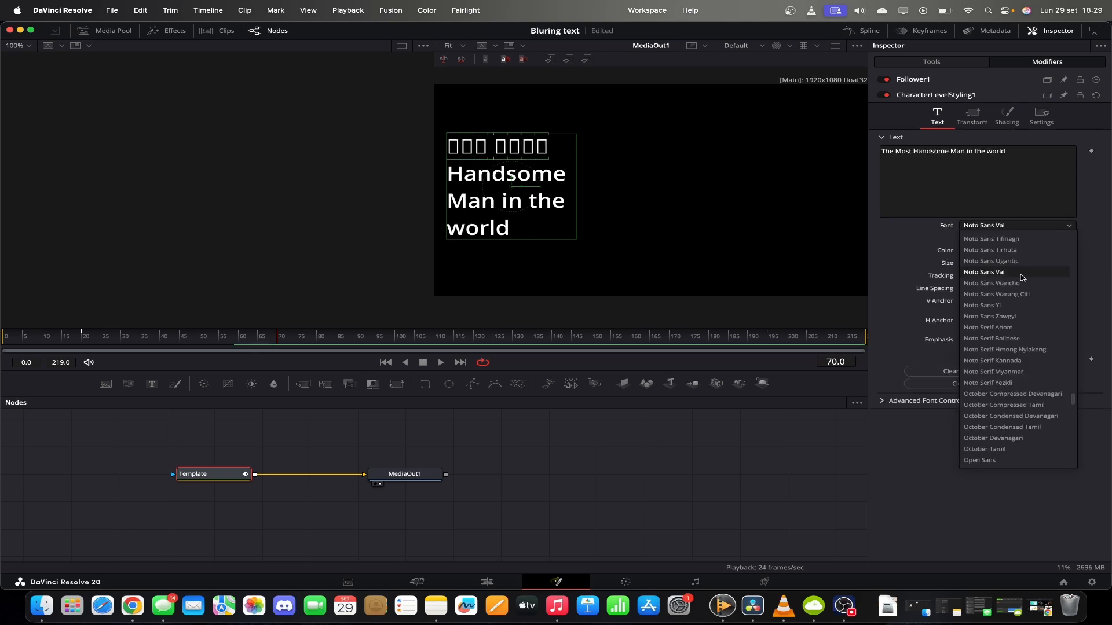
scroll(1019, 284, up, 20)
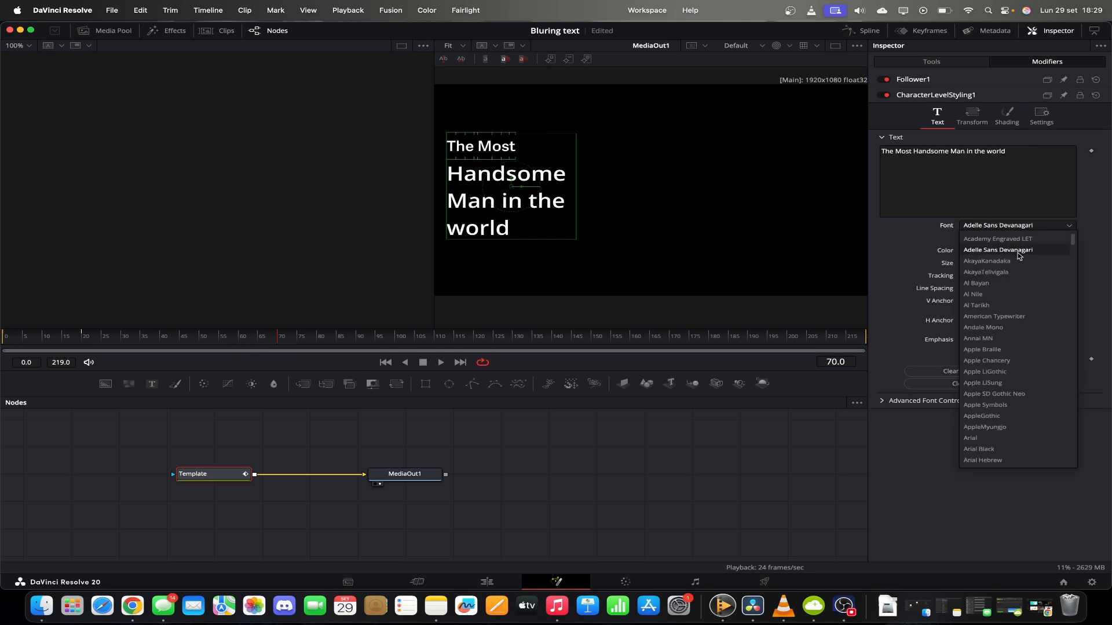
scroll(1014, 359, down, 3)
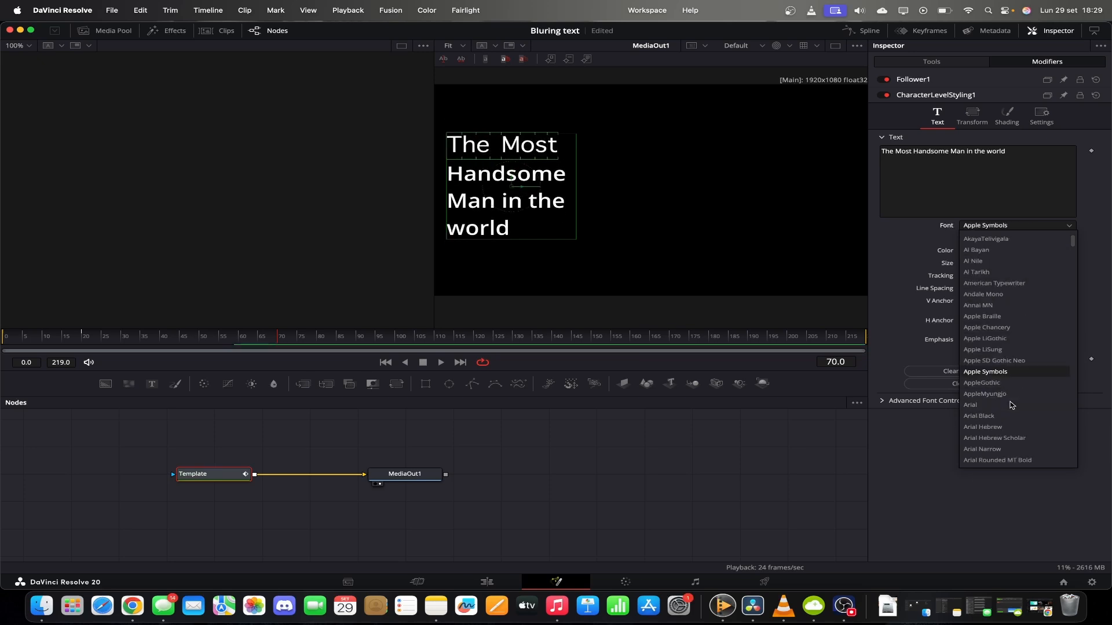
click(1007, 232)
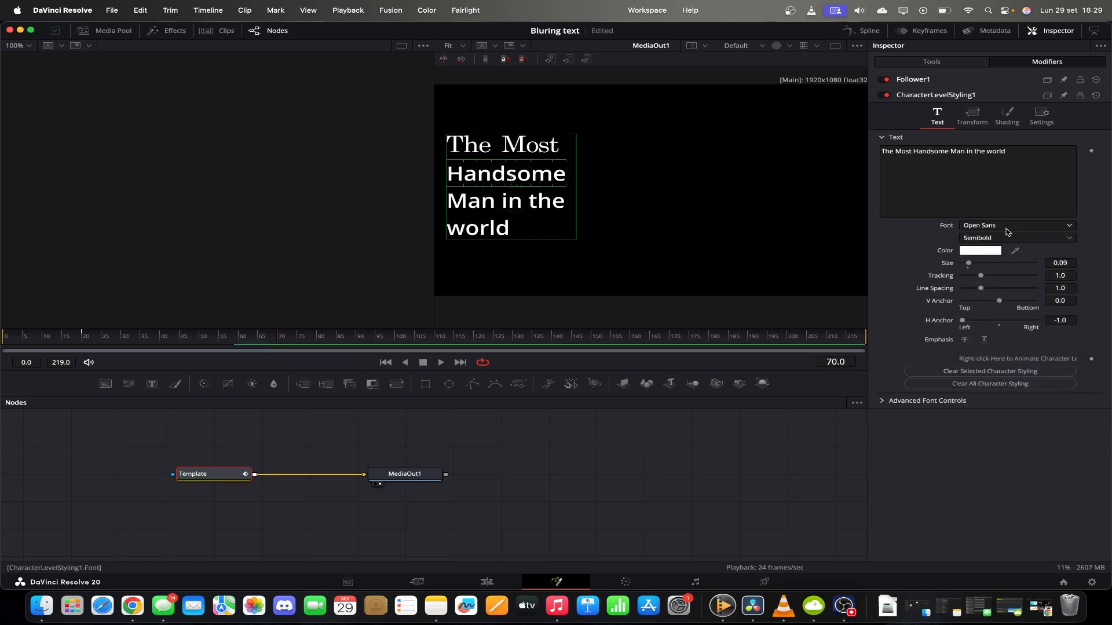
Step: Set the font of the word "Handsome" to Futura Condensed ExtraBold
click(1014, 226)
scroll(994, 316, down, 20)
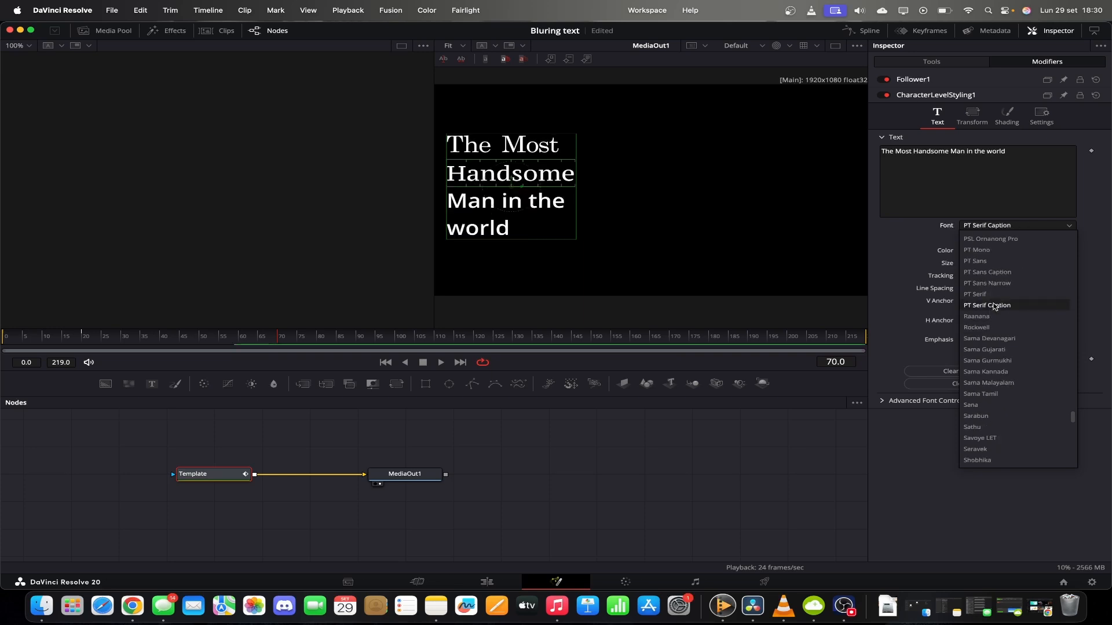
scroll(993, 316, up, 20)
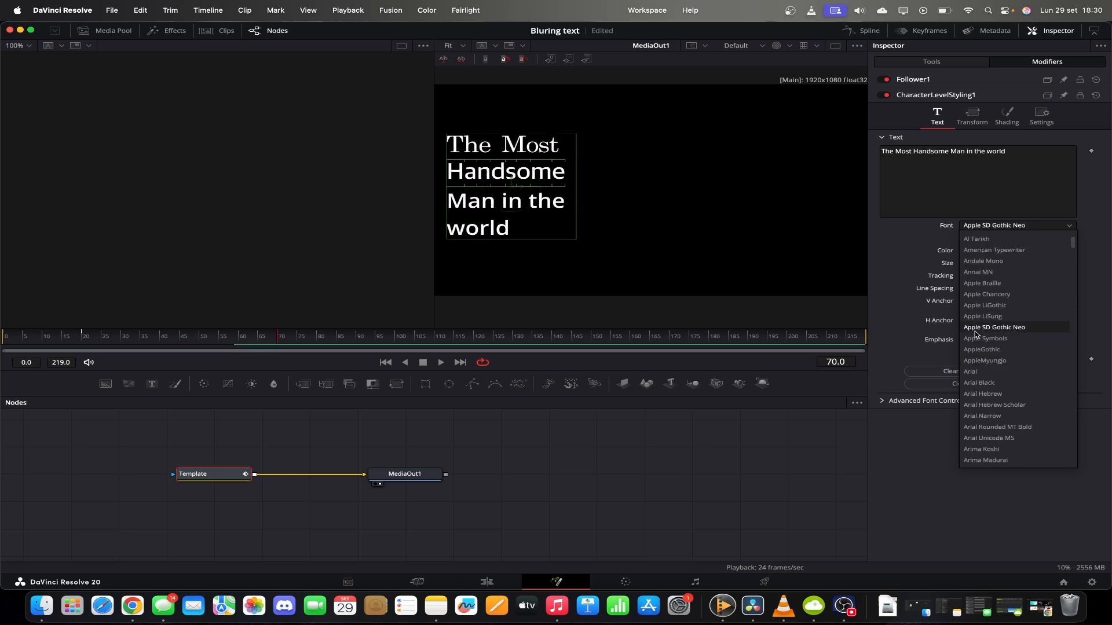
scroll(988, 324, down, 8)
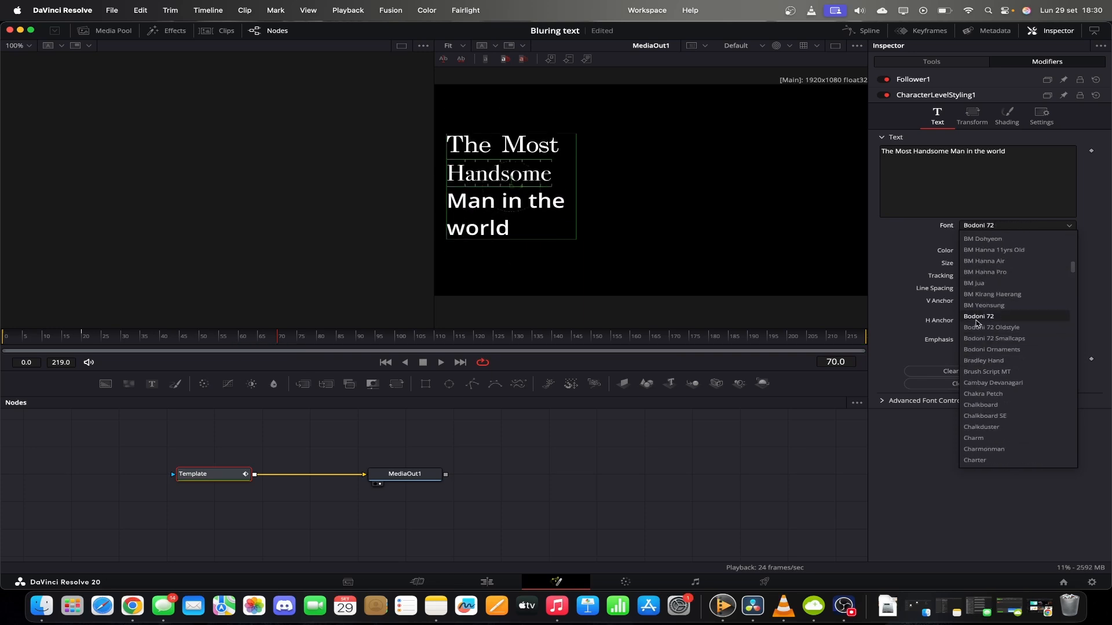
scroll(990, 343, down, 7)
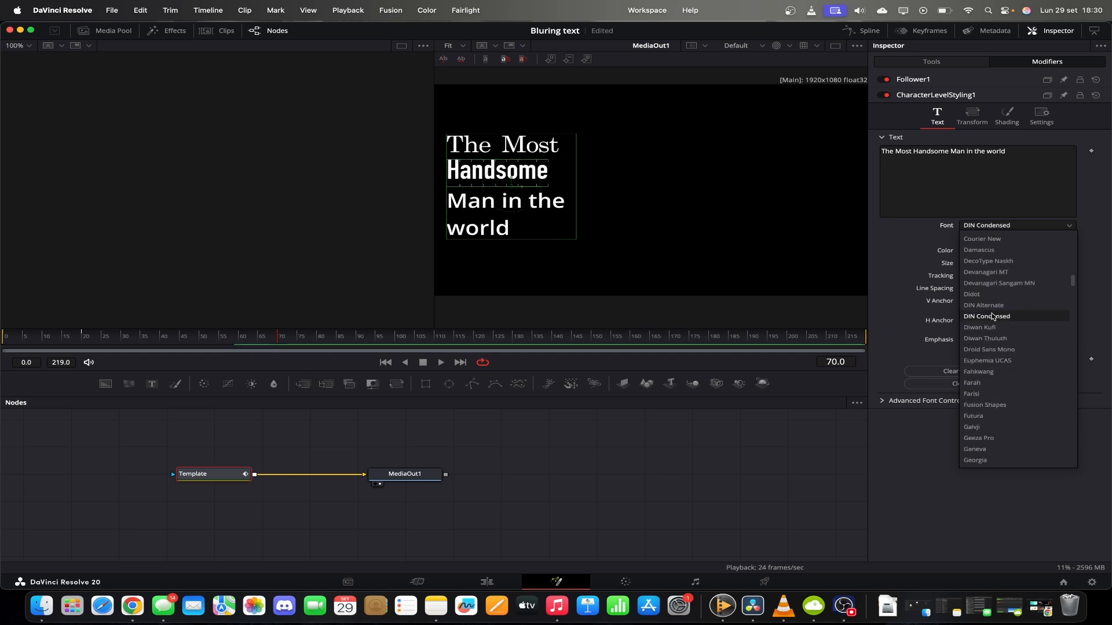
click(978, 417)
click(1005, 238)
click(1008, 261)
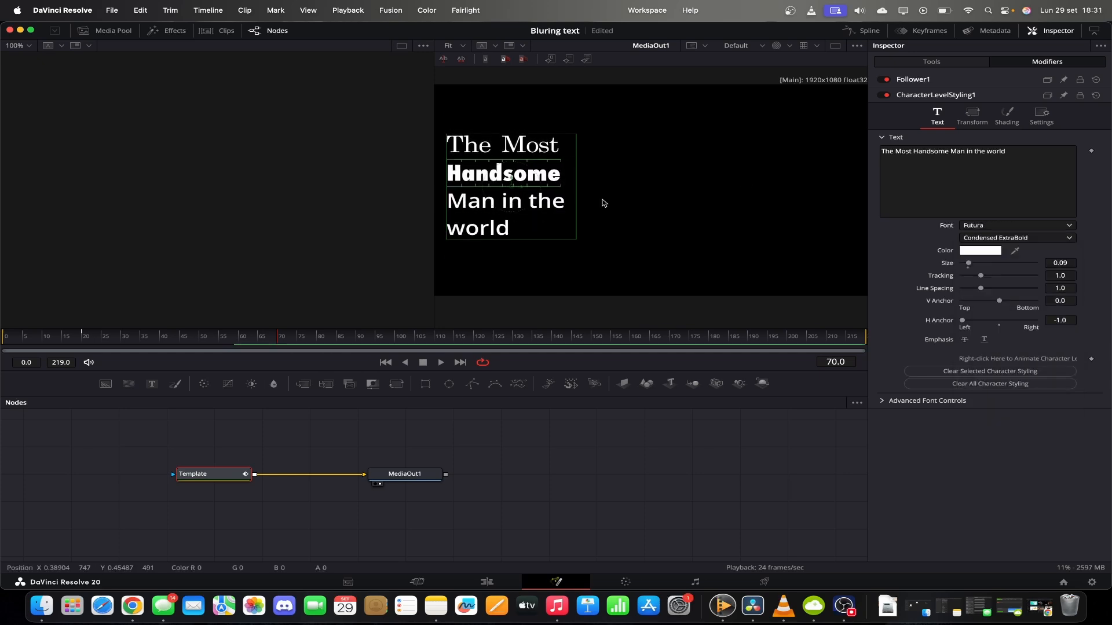
Step: Select the words "Man in the" in the viewer and set their font to Futura Bold
drag(601, 204, 448, 200)
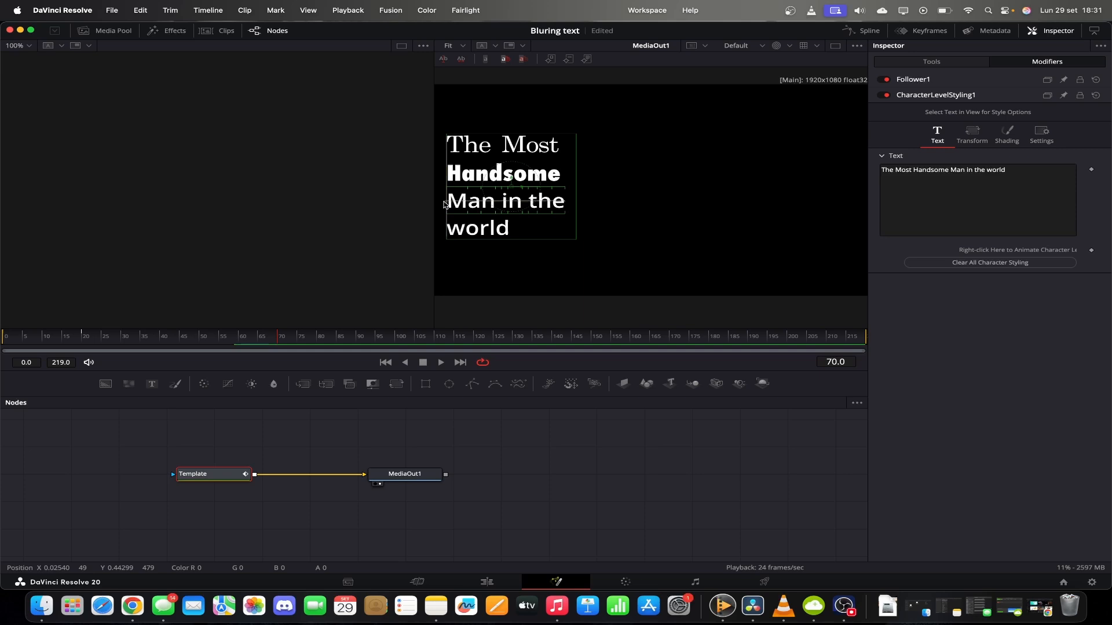
click(1013, 225)
scroll(993, 283, down, 5)
click(665, 218)
click(1013, 226)
scroll(1015, 318, down, 10)
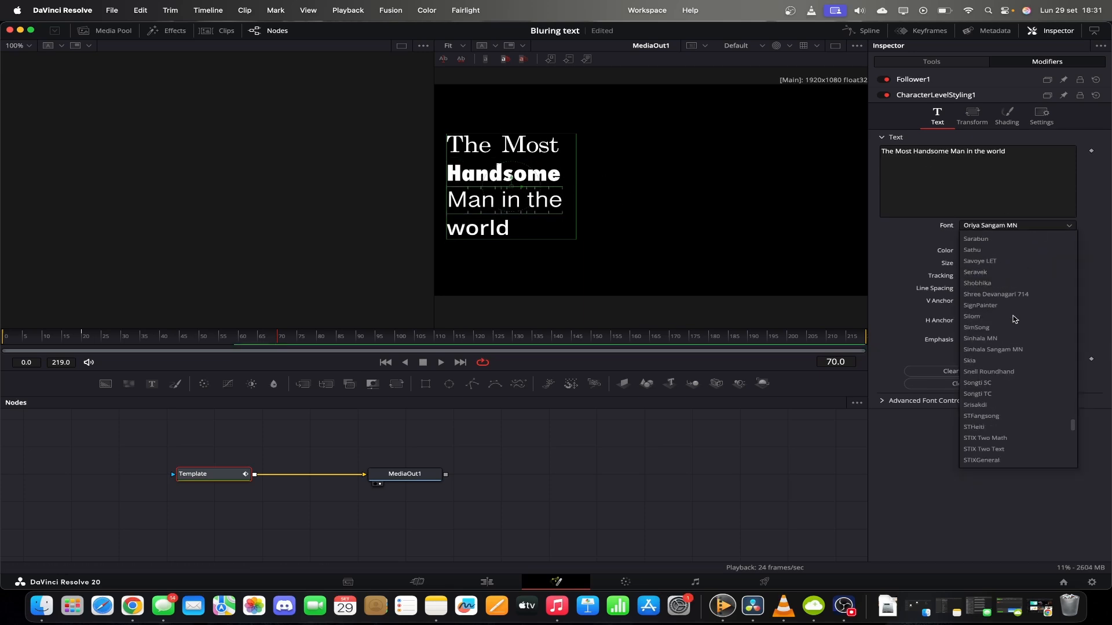
scroll(1013, 319, up, 20)
click(973, 349)
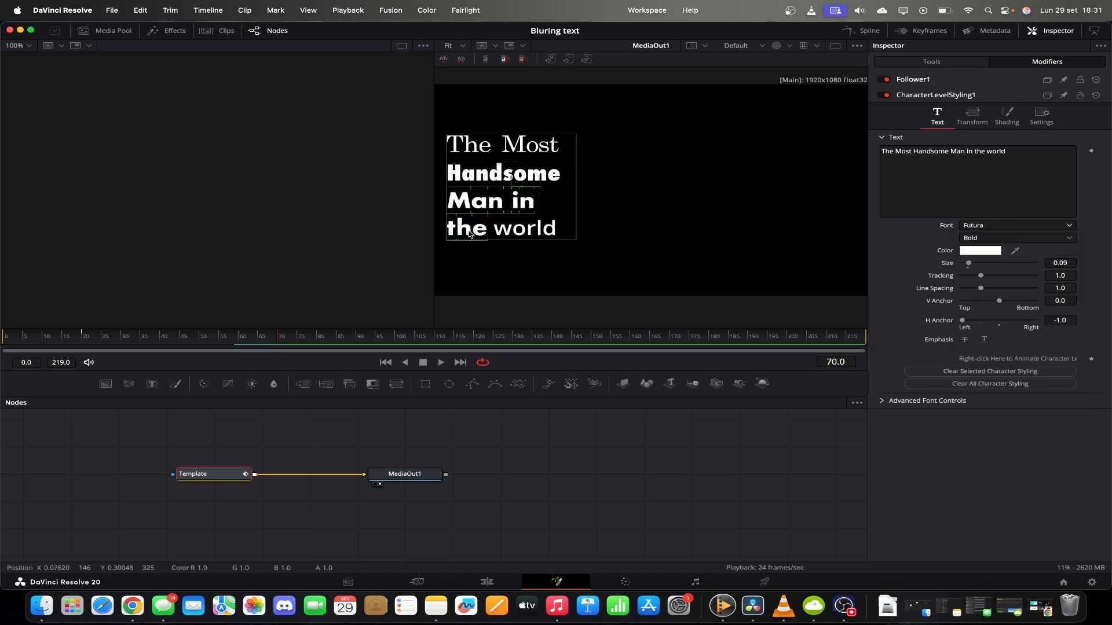
click(990, 225)
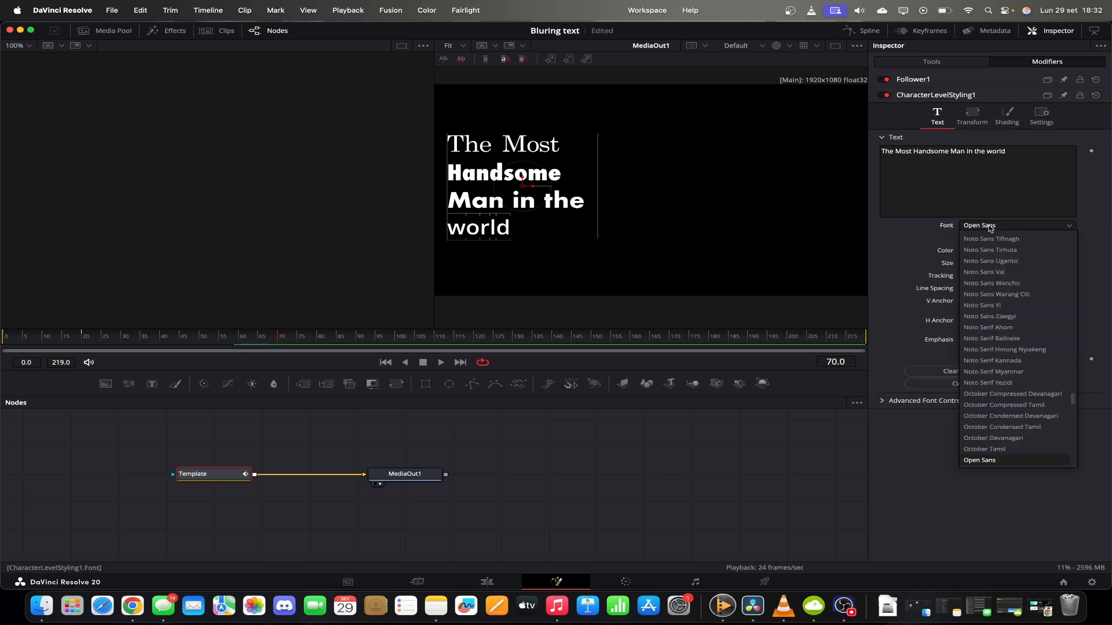
scroll(992, 260, up, 20)
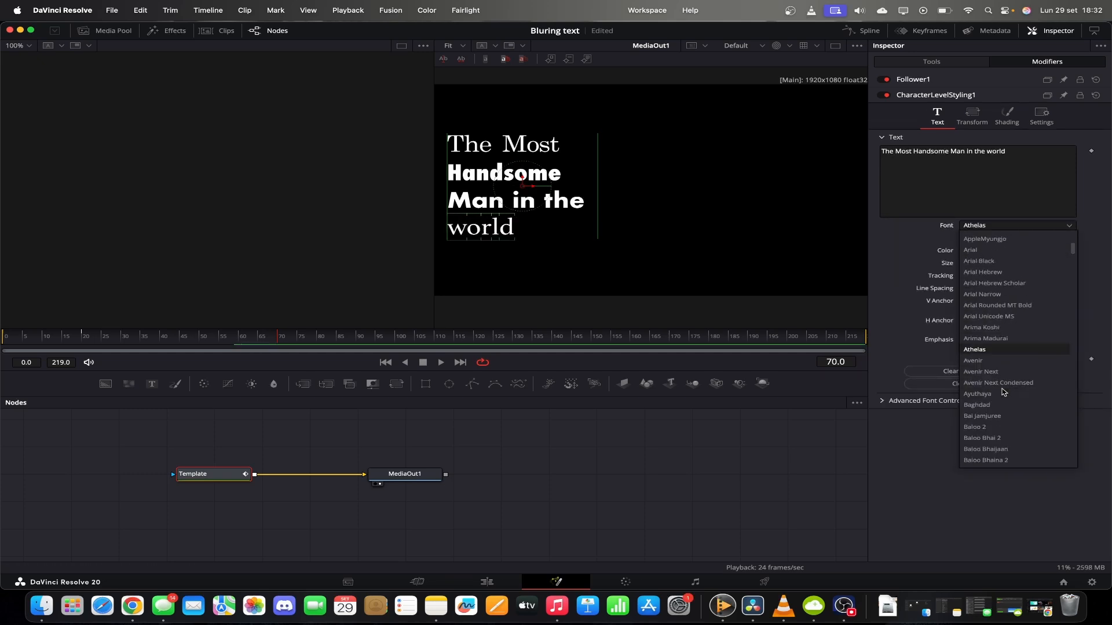
scroll(1004, 392, down, 6)
Step: Replace the last word of the title text with "WORLD" in capitals
drag(987, 152, 1070, 156)
text(WORLD)
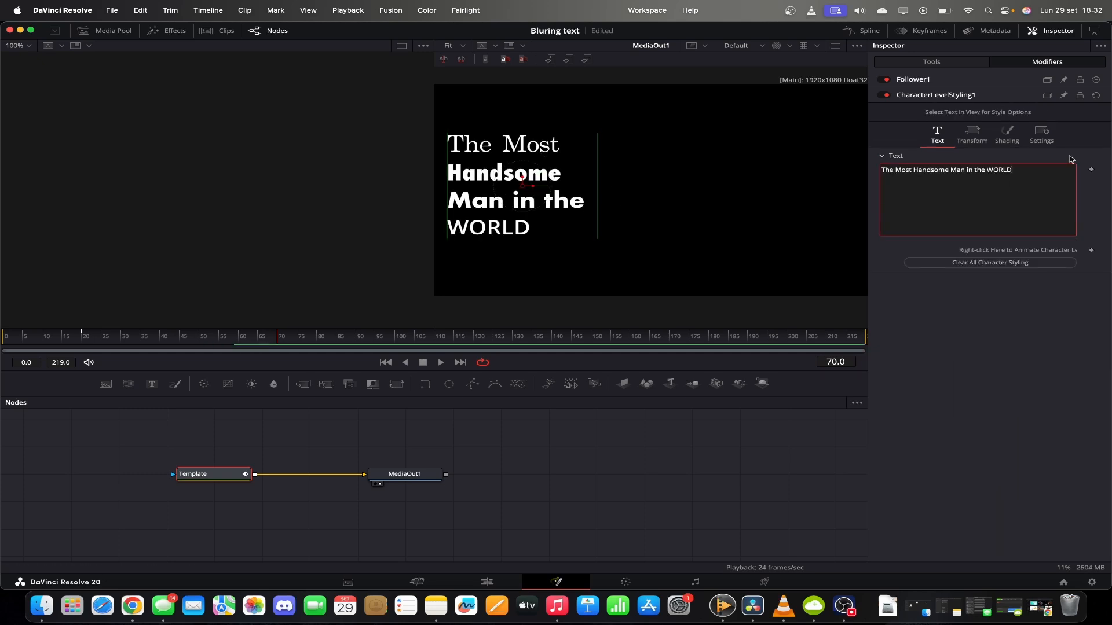
click(1070, 160)
Step: Set the font of the word "WORLD" to Superclarendon Regular
click(1013, 225)
scroll(985, 351, down, 15)
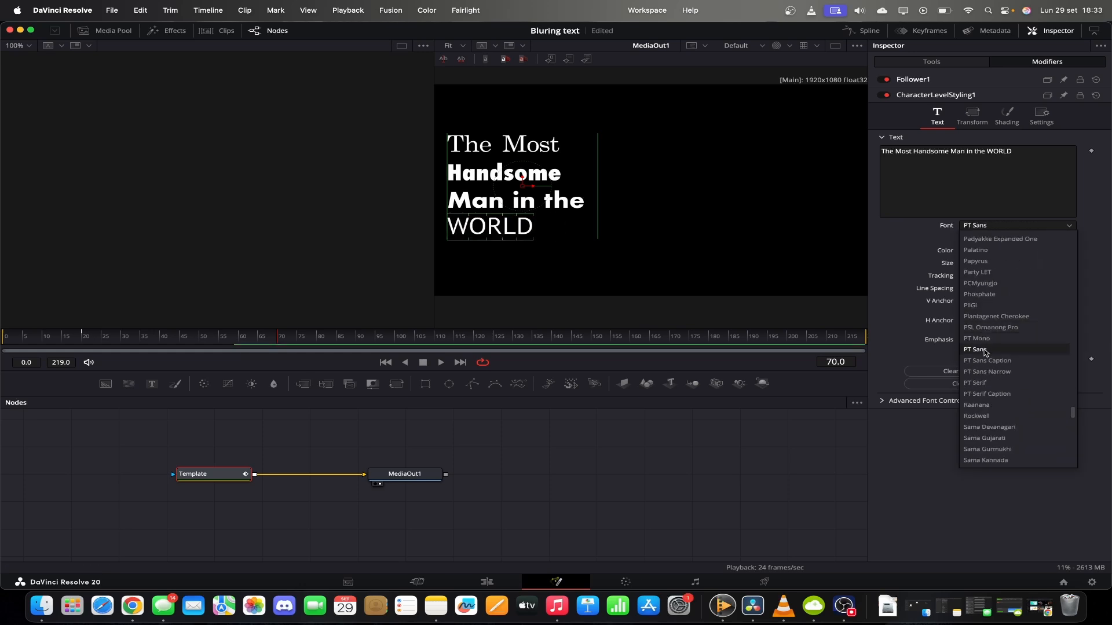
scroll(985, 351, down, 10)
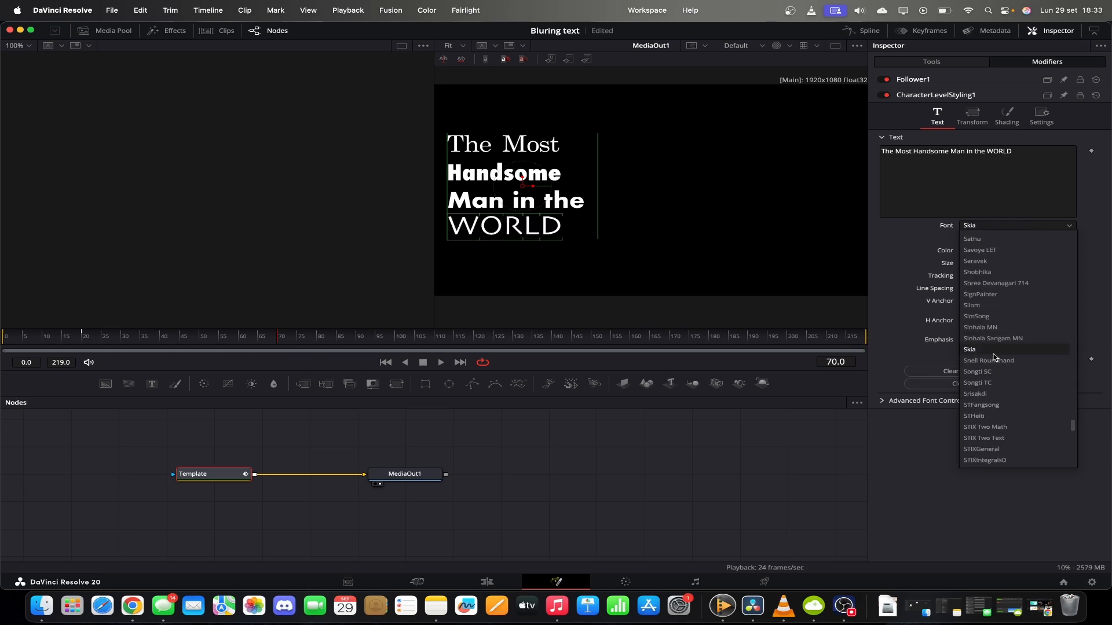
scroll(994, 357, down, 8)
click(995, 334)
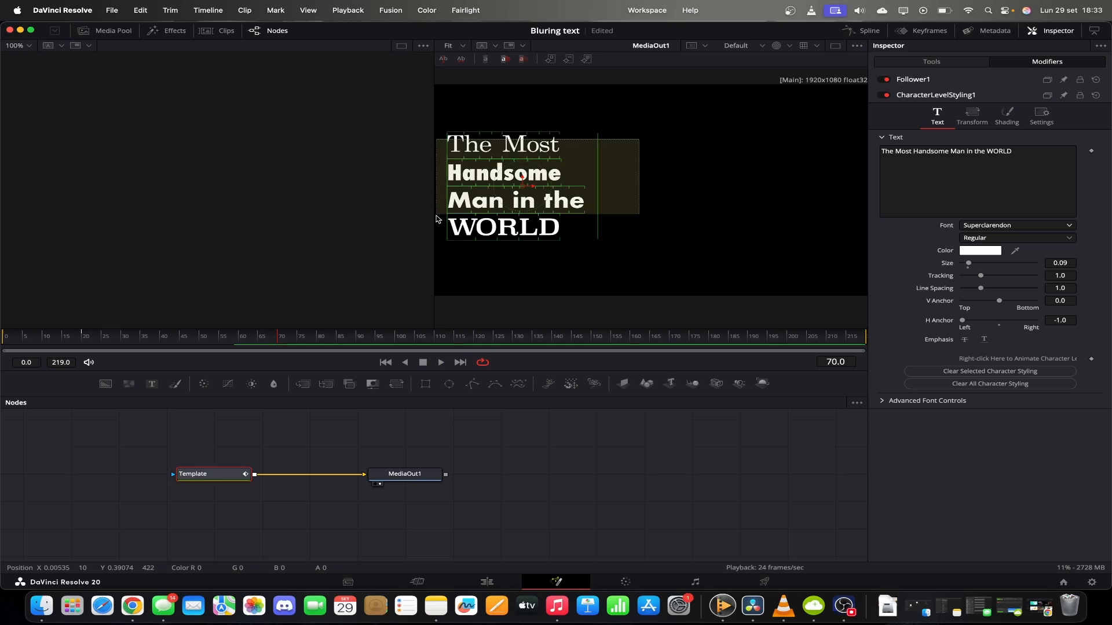
Step: Tighten the line spacing of all the styled text lines and return to the main title settings
drag(980, 288, 974, 289)
click(937, 60)
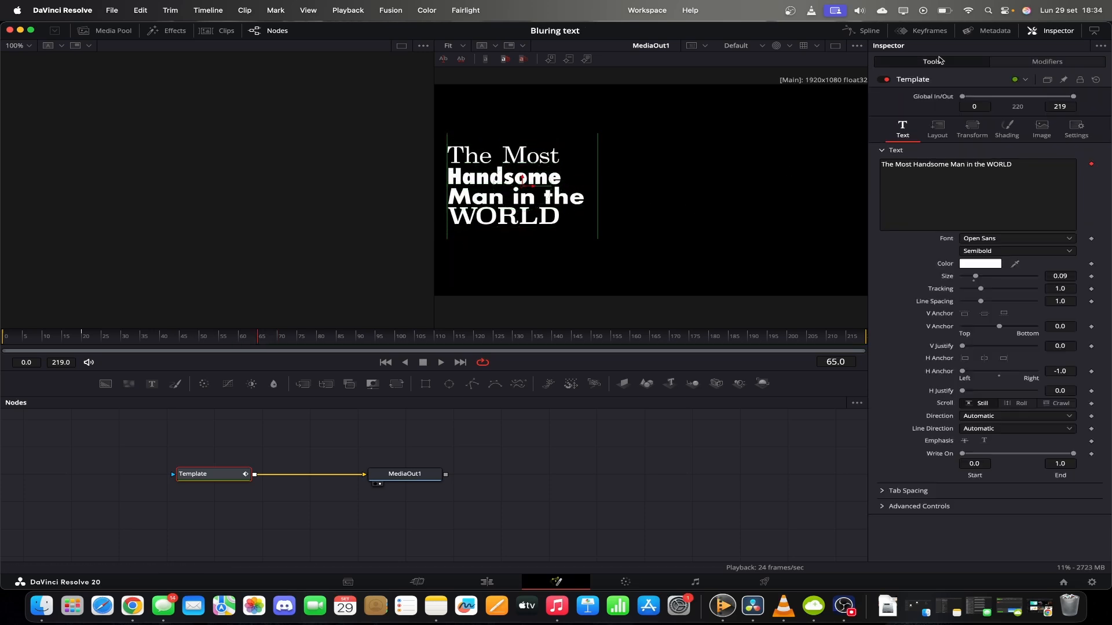
Step: Switch the viewer background to the checkered transparency underlay
click(777, 47)
click(788, 48)
click(793, 62)
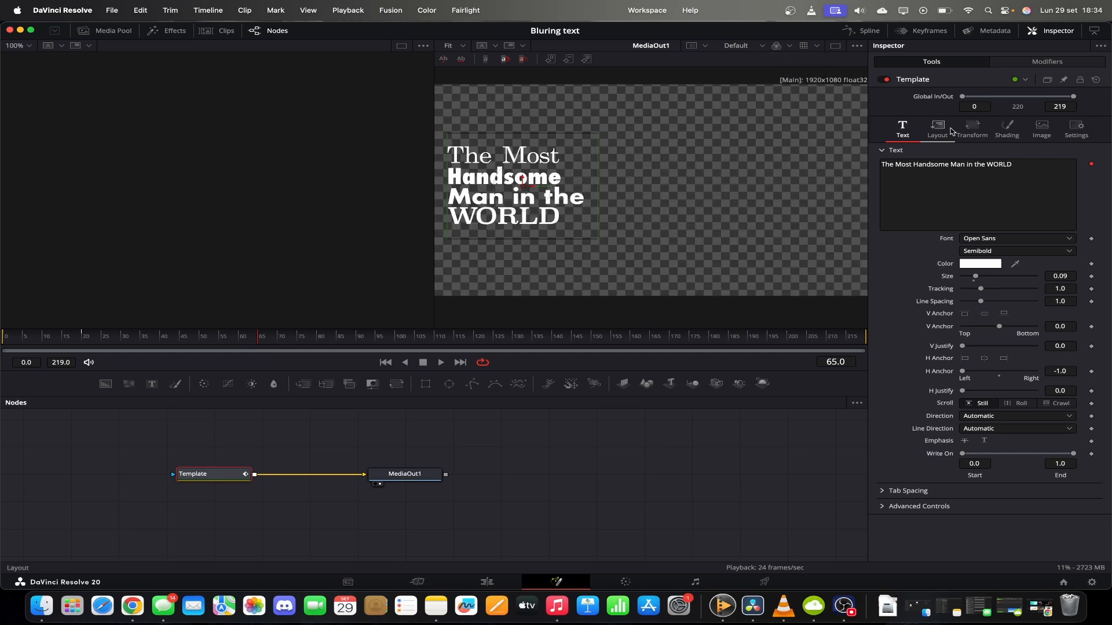
Step: Change the title's first shading element to a gradient fill and place a black stop near the middle, at about 0.44
click(1007, 128)
click(1047, 275)
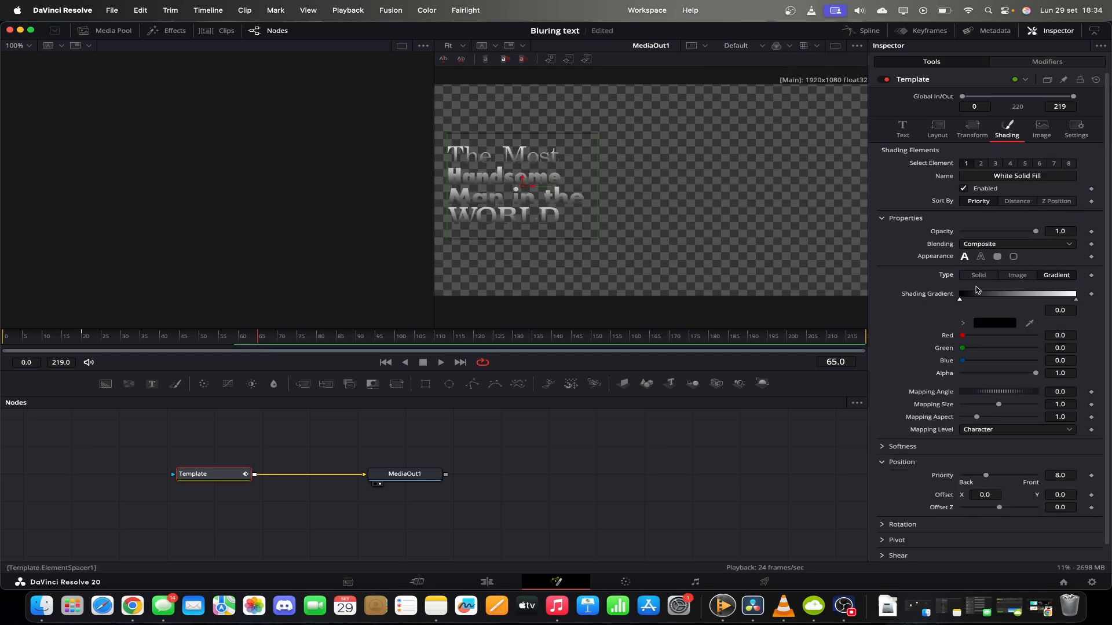
drag(958, 300, 1011, 300)
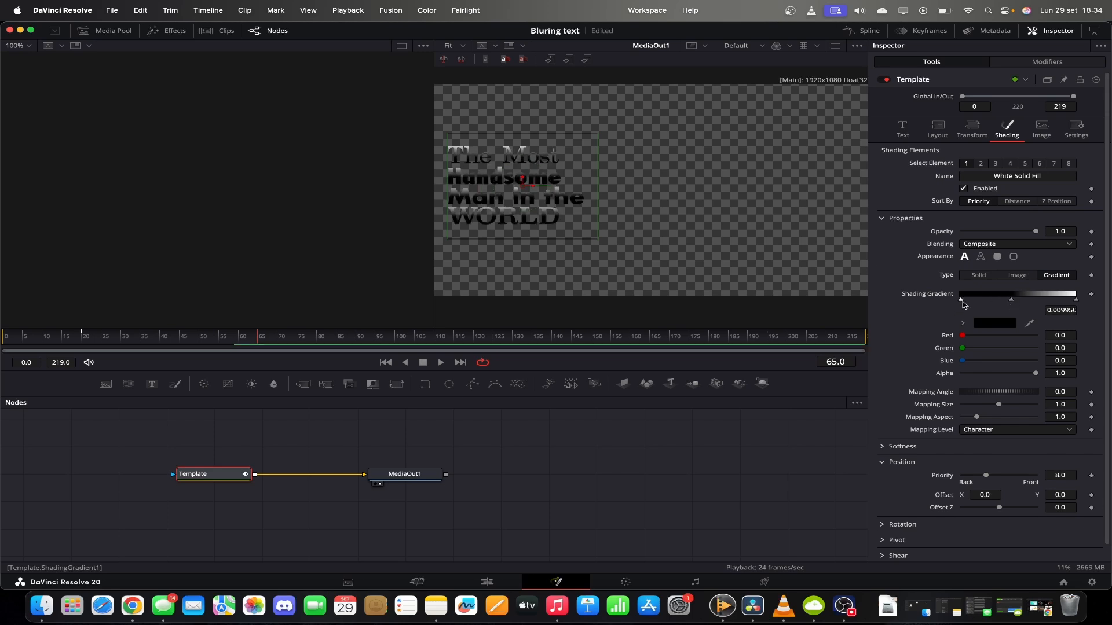
Step: Color the gradient's starting stop white and its middle stop neutral grey with a value of 0.496
click(962, 323)
scroll(975, 343, down, 1)
drag(974, 343, 944, 301)
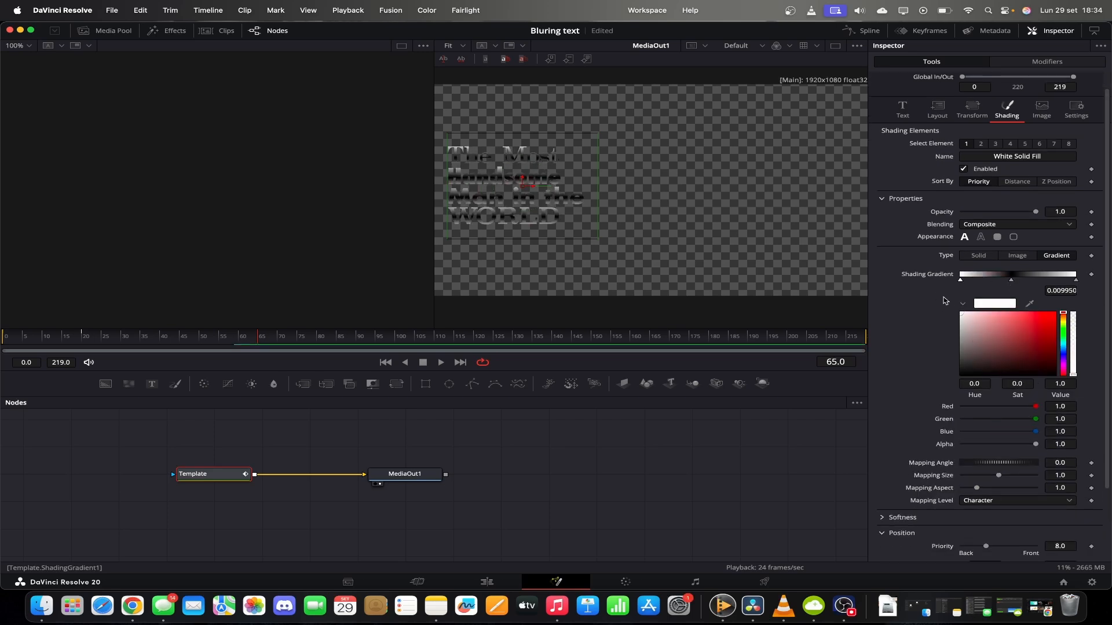
click(1012, 279)
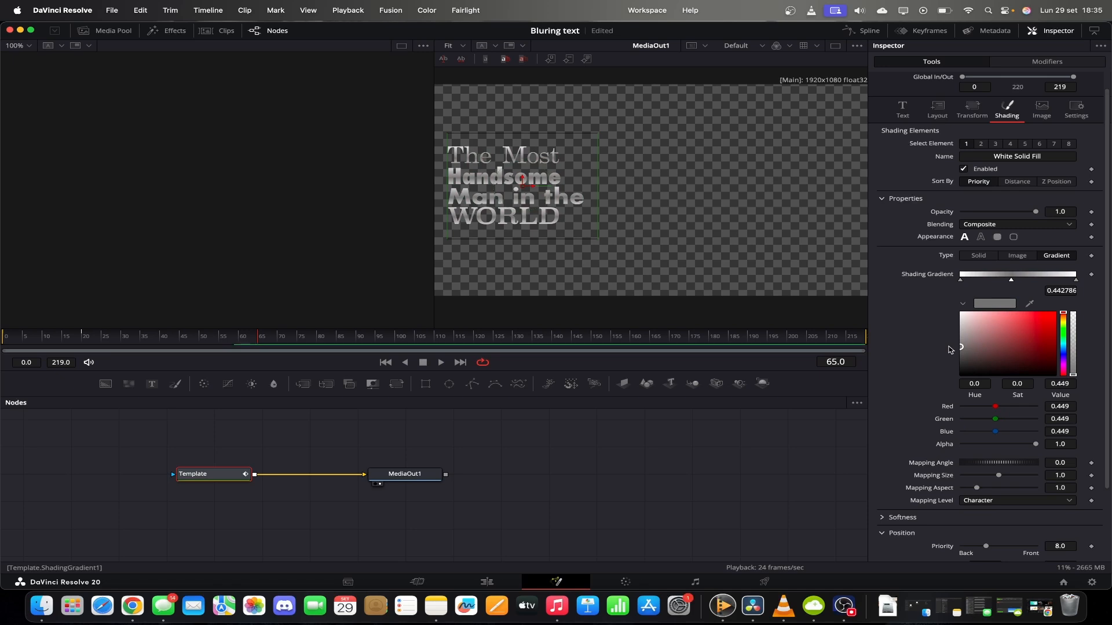
Step: Map the gradient with an angle of 38, an aspect of 0.866 and the Line mapping level
text(38)
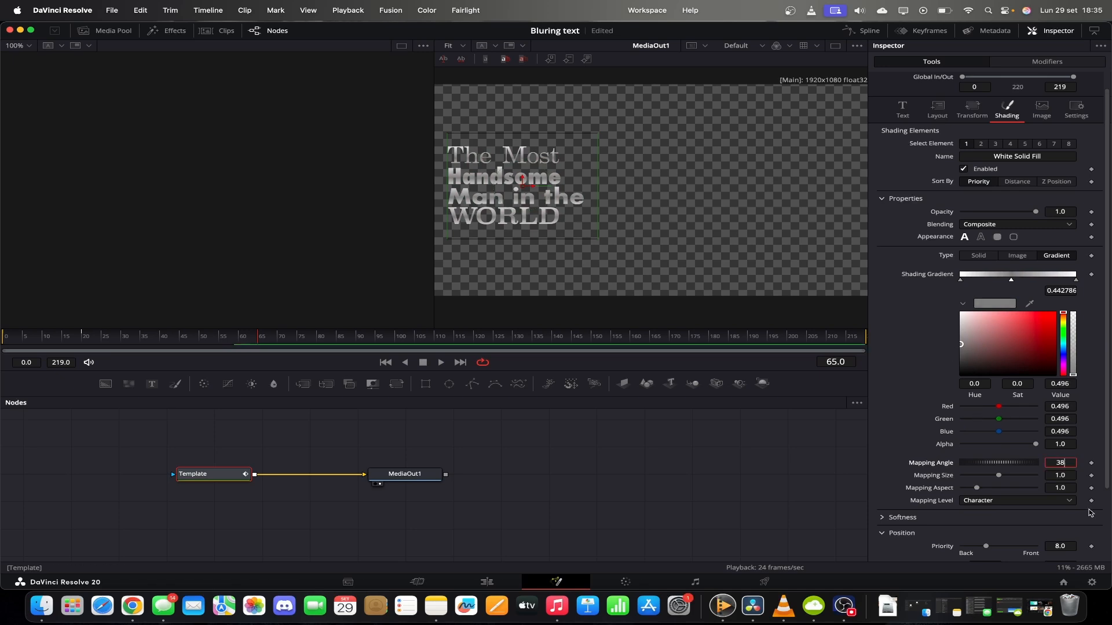
key(Tab)
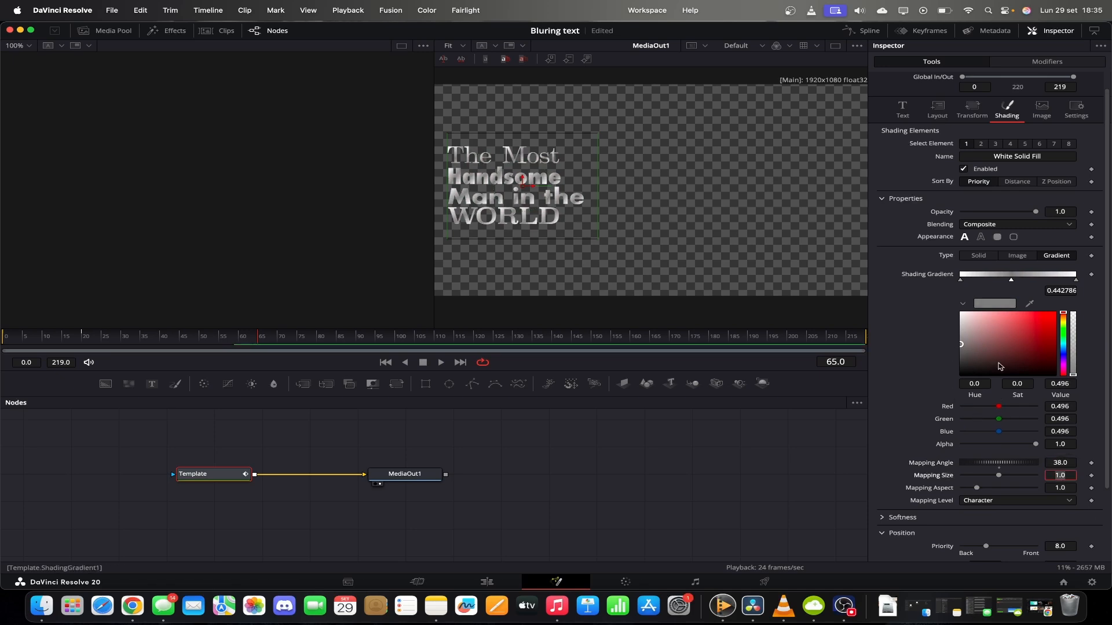
drag(983, 487, 975, 487)
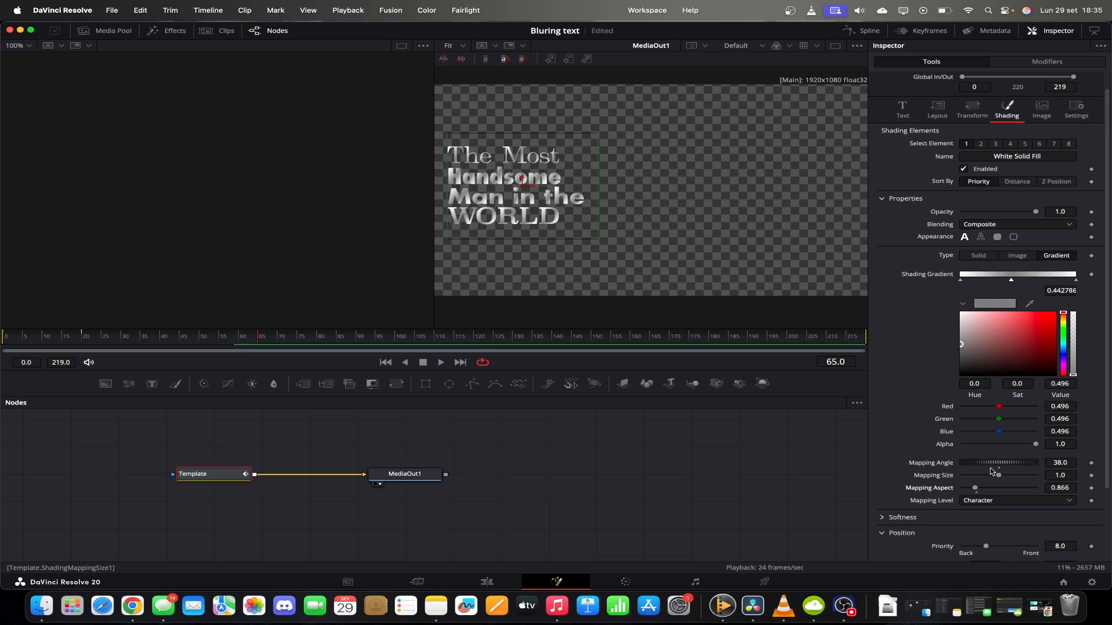
scroll(996, 480, down, 2)
click(1013, 459)
click(1004, 493)
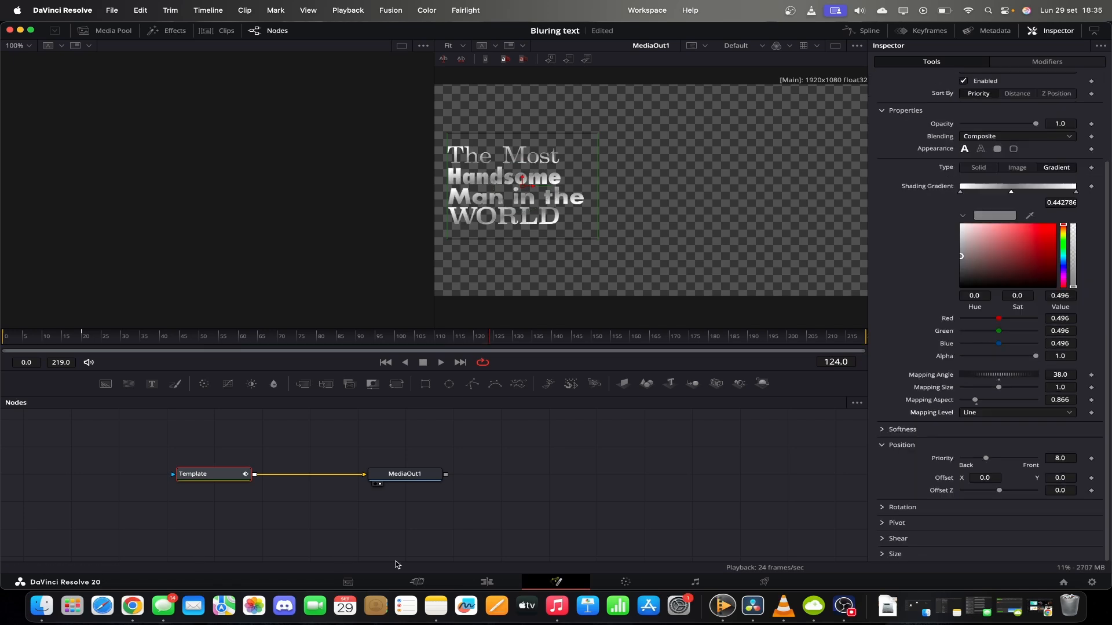
Step: Return to the Edit page to view the styled title over the footage
click(487, 582)
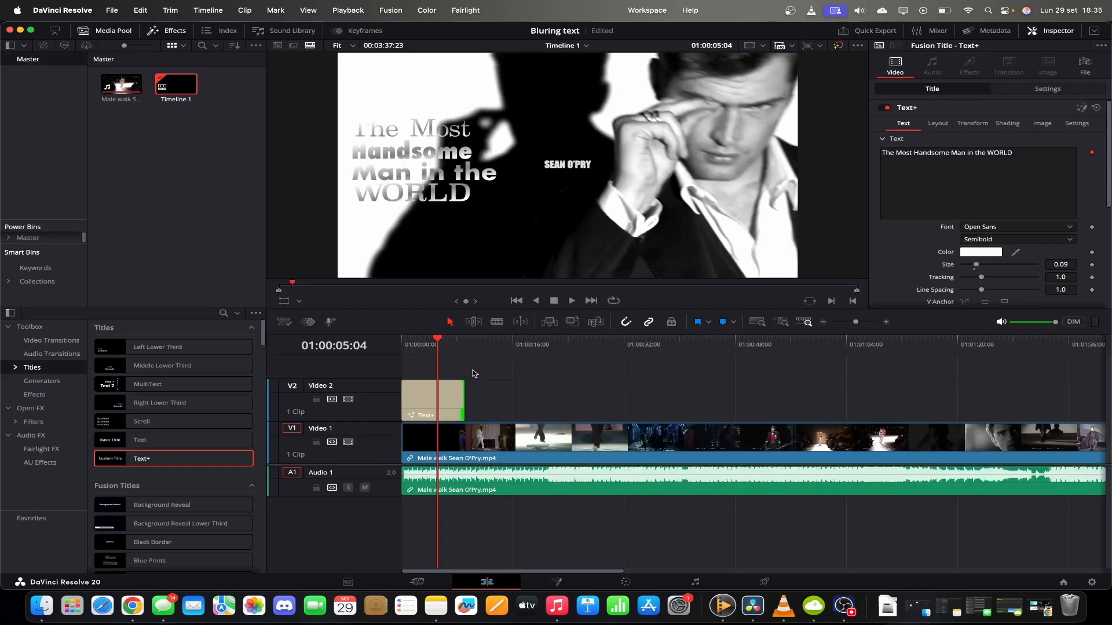
Step: Play the styled title over the footage from the start of the timeline
drag(439, 346, 363, 354)
key(space)
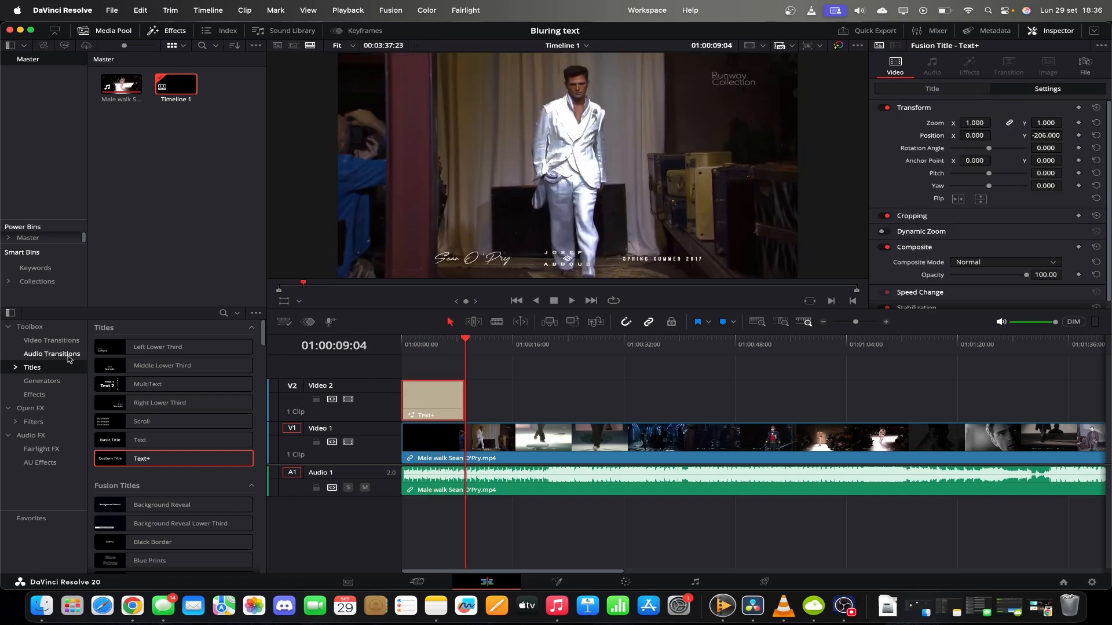
Step: Search the Open FX effects for "drop" and apply Drop Shadow to the Text+ clip on Video 2
click(35, 394)
click(30, 408)
click(223, 312)
text(drop)
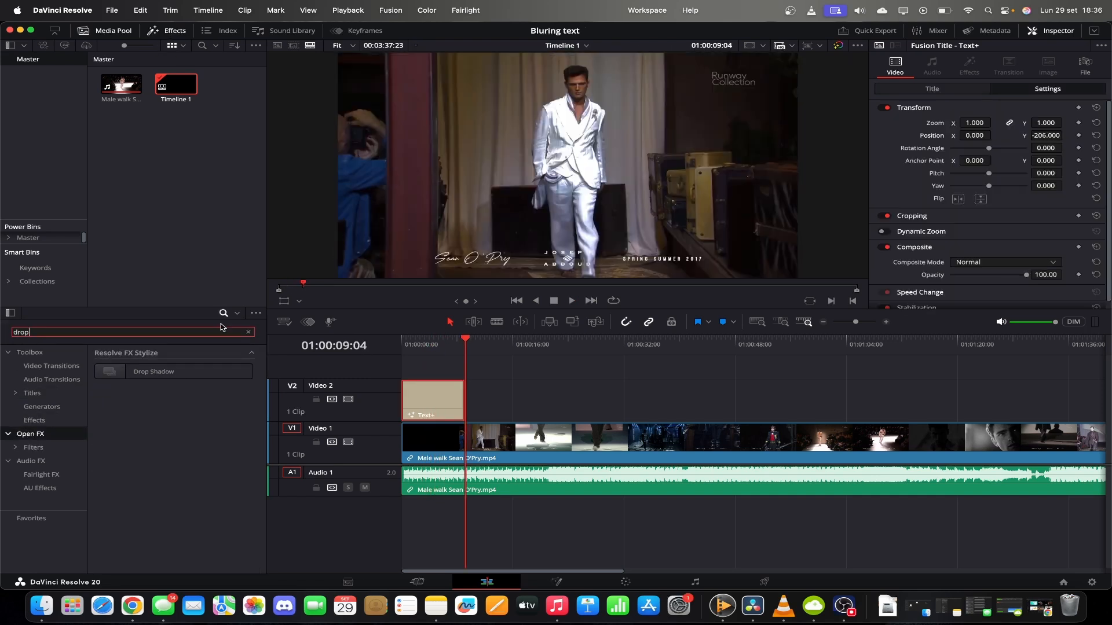
drag(153, 371, 406, 399)
drag(406, 399, 433, 400)
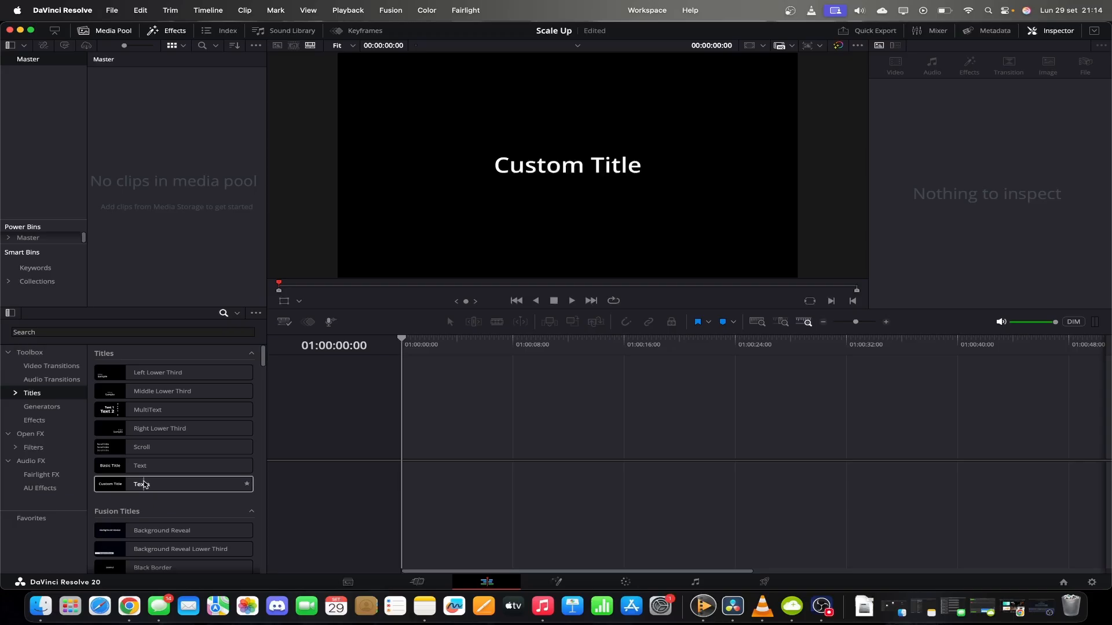
Step: In the Scale Up project, add a Text+ title reading "SCALE UP" in Arial Black at size 0.122 and open it in Fusion
drag(144, 484, 403, 452)
click(422, 447)
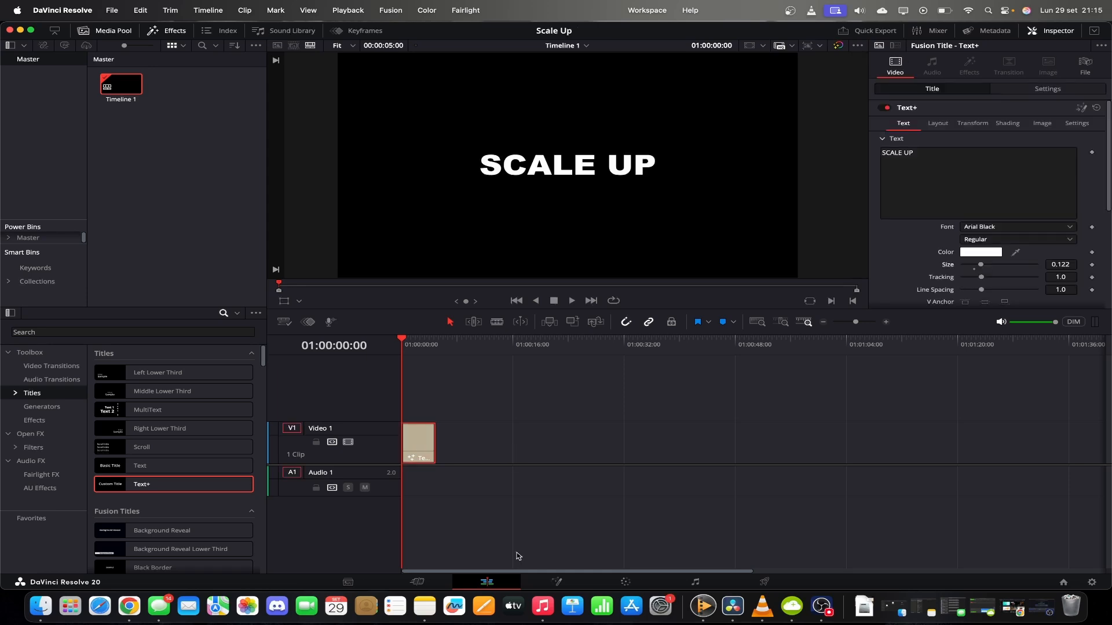
click(556, 581)
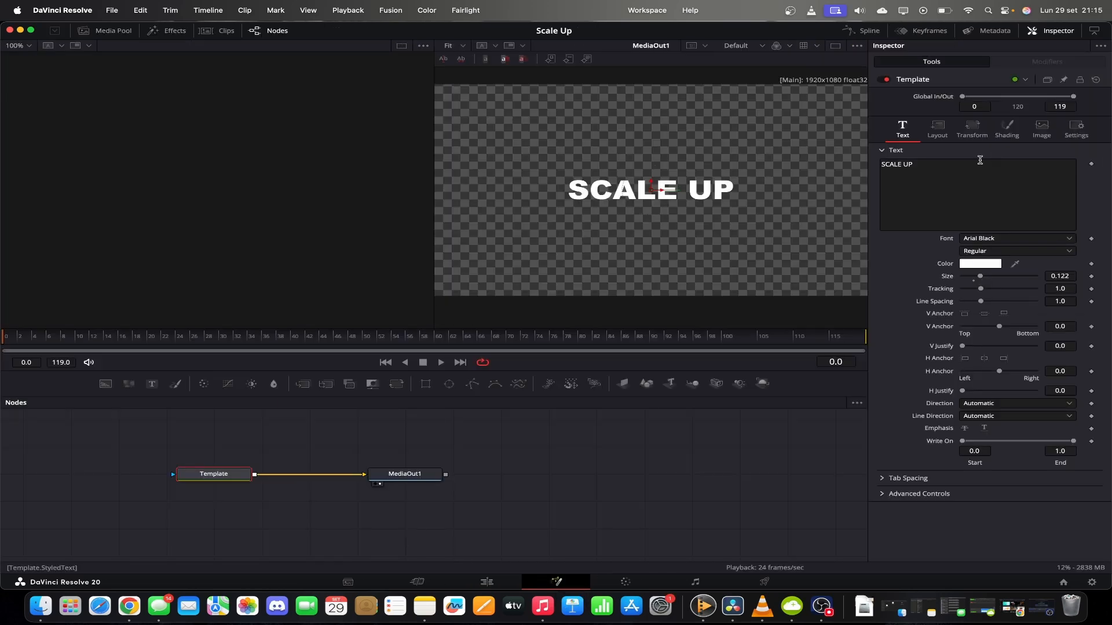
Step: Add a Follower modifier to the SCALE UP text and show its settings
right_click(965, 169)
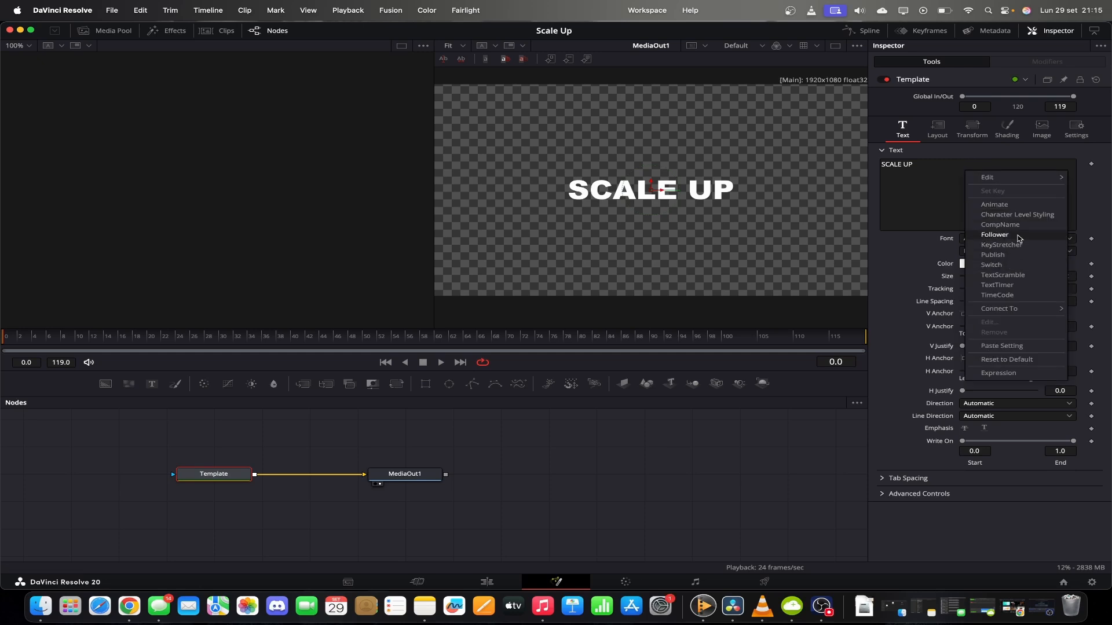
click(995, 235)
click(1037, 62)
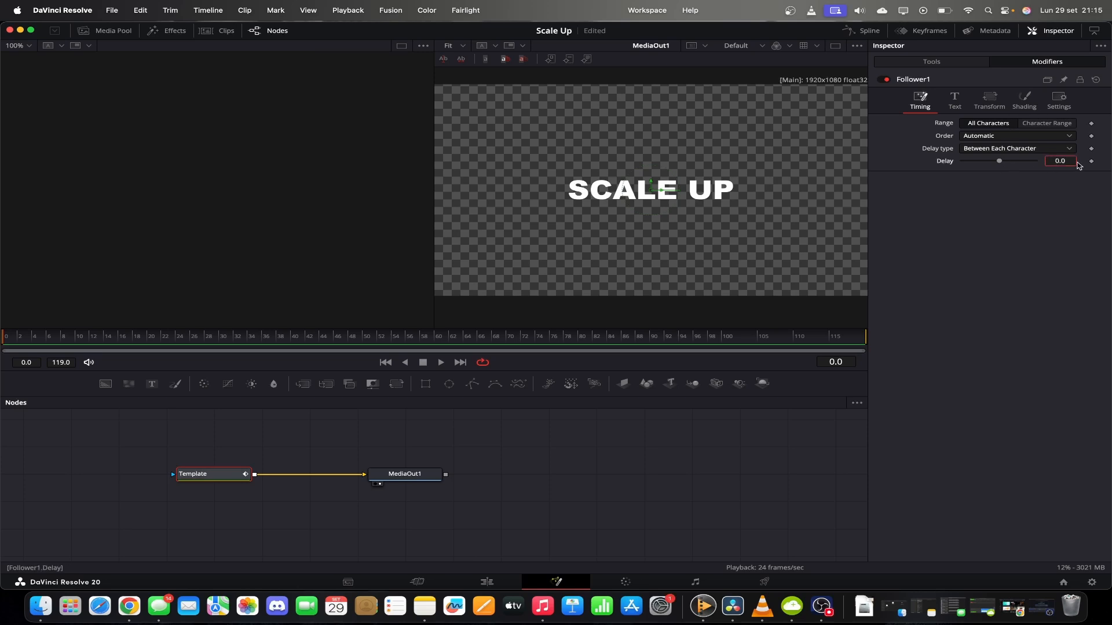
Step: Set the Follower's delay to 1.0 between each character and its order to Left to Right
text(2)
key(Return)
click(1031, 135)
click(1026, 166)
Step: Keyframe the Follower's character size X and Y at 1.0 on frame 24 and 0.0 on frame 0
click(990, 105)
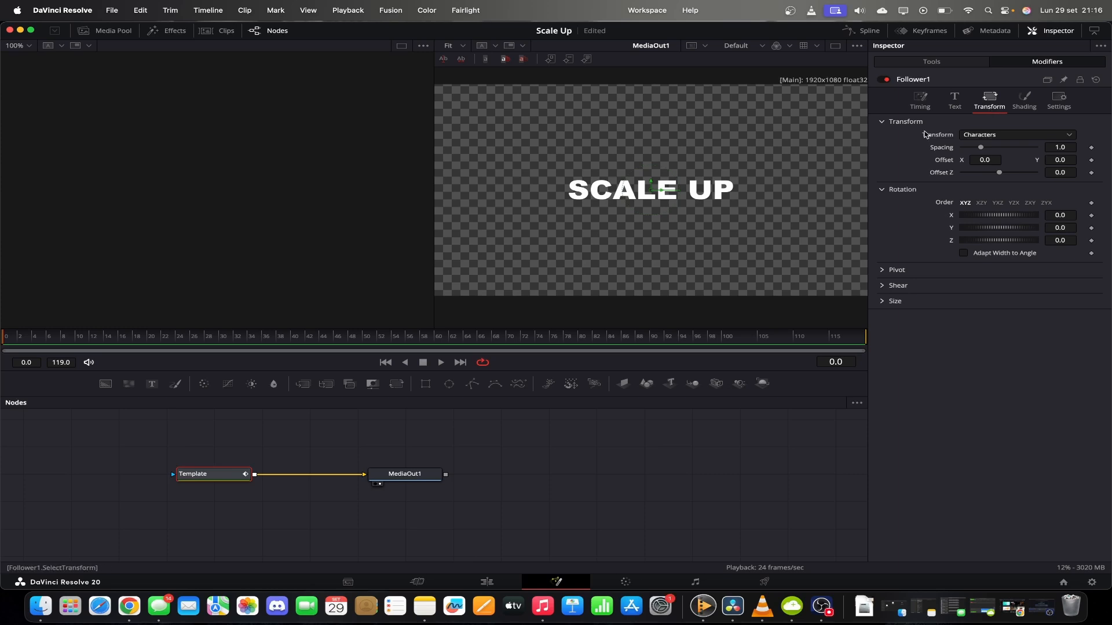
click(178, 338)
click(942, 302)
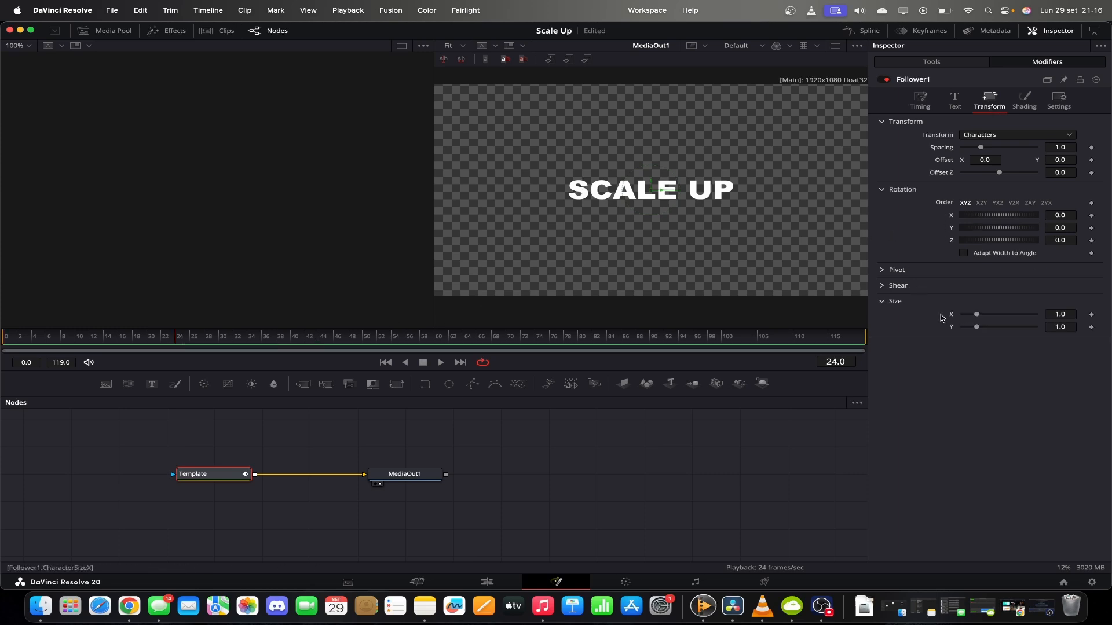
click(1092, 315)
click(169, 338)
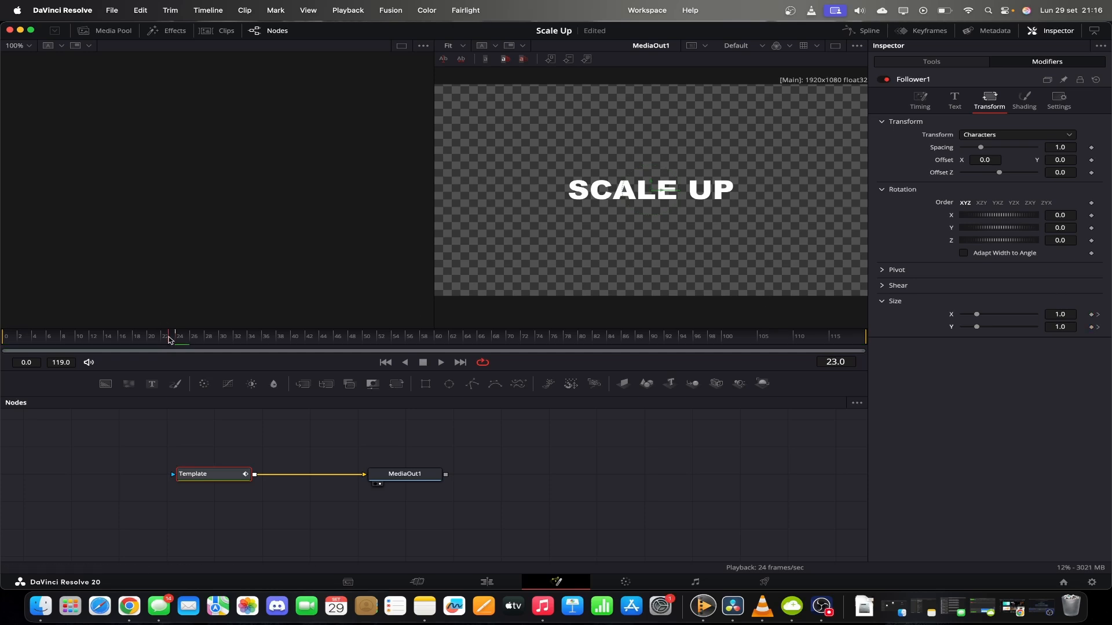
drag(169, 339, 2, 342)
drag(977, 315, 947, 317)
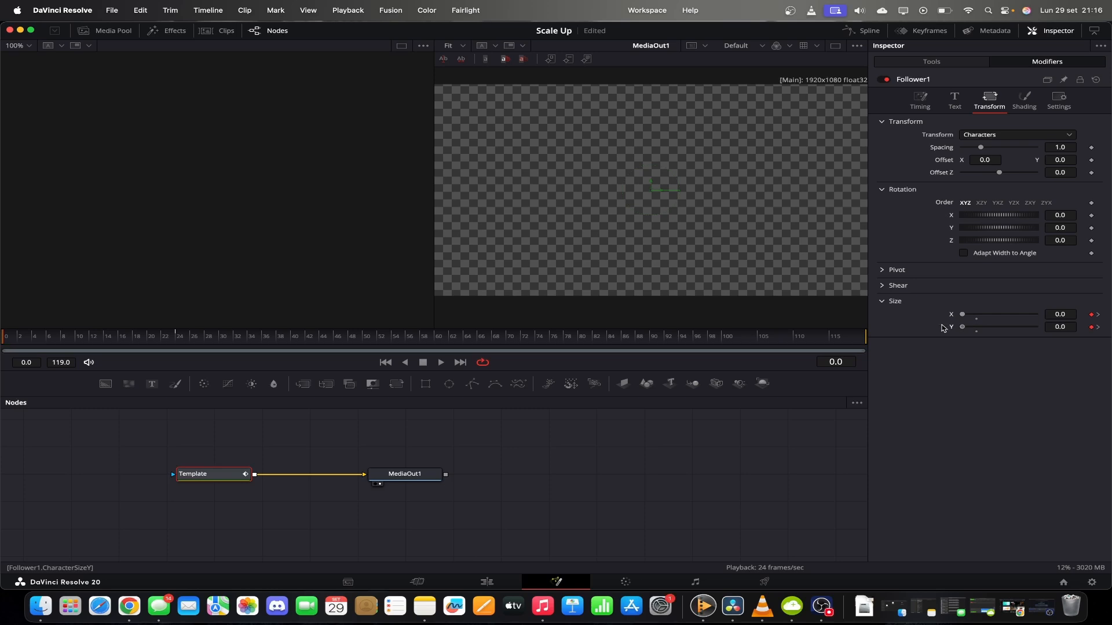
Step: Smooth the character size curves in the Spline editor with an ease in of 47 and lock the easing values together
click(855, 32)
click(452, 430)
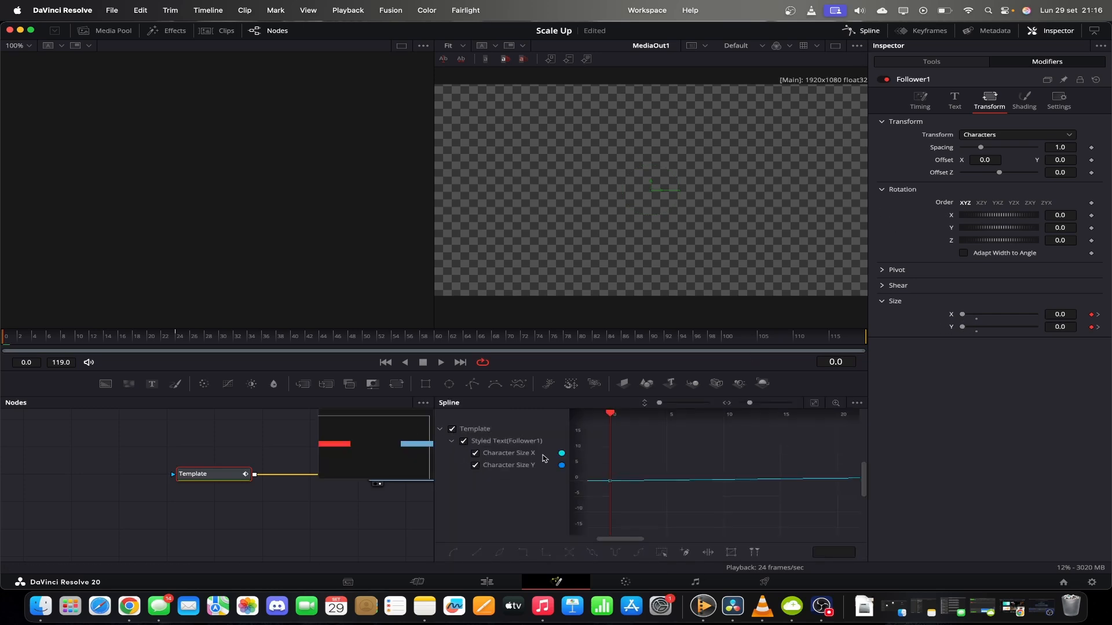
click(814, 403)
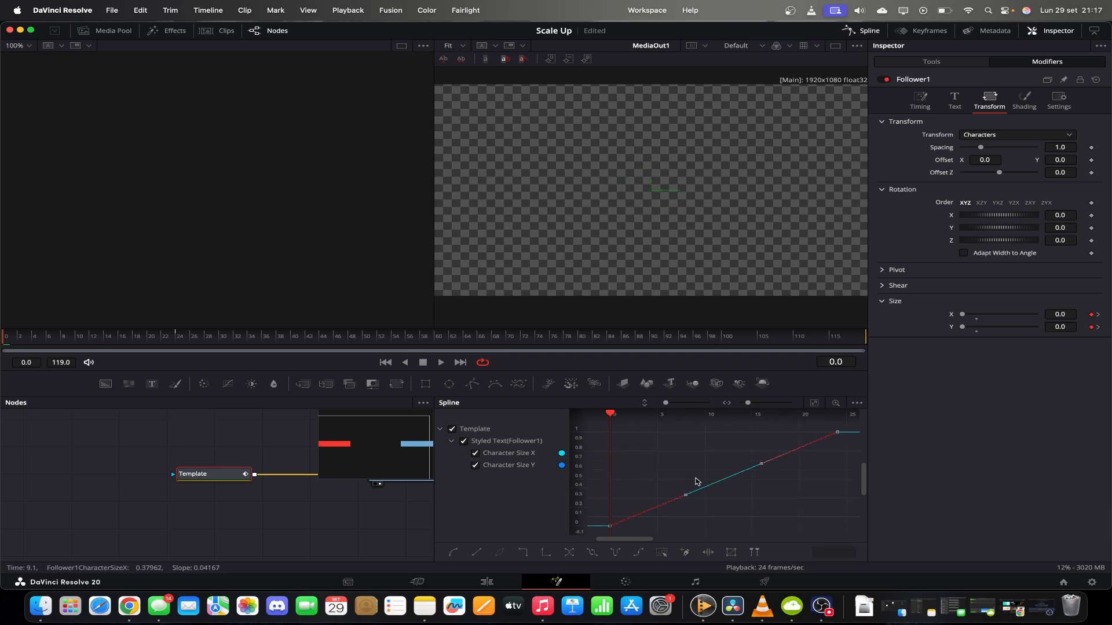
key(s)
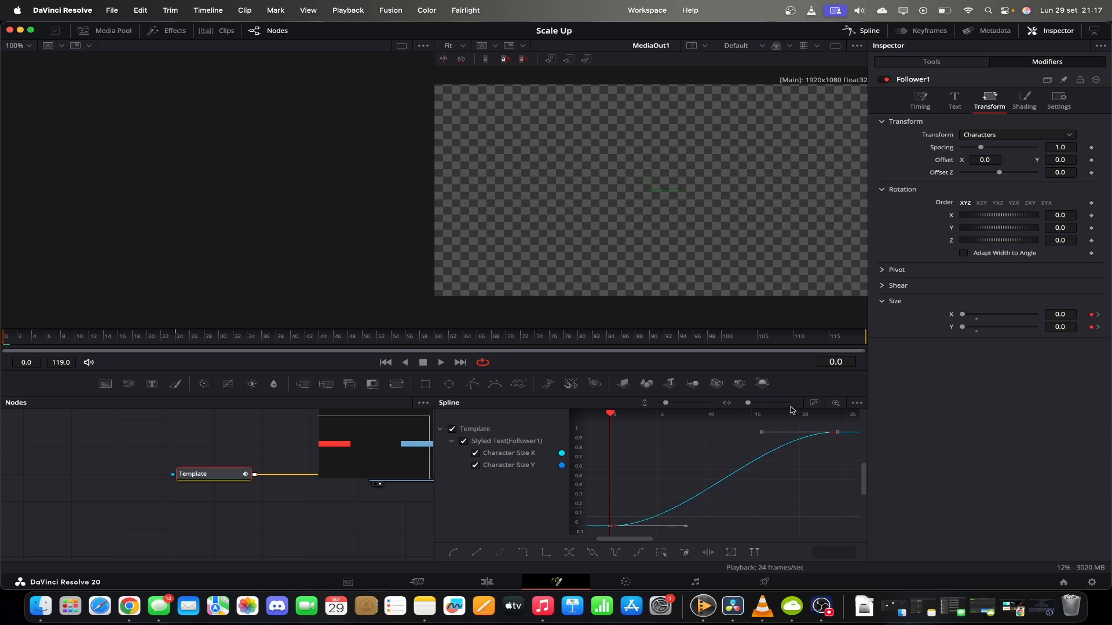
key(t)
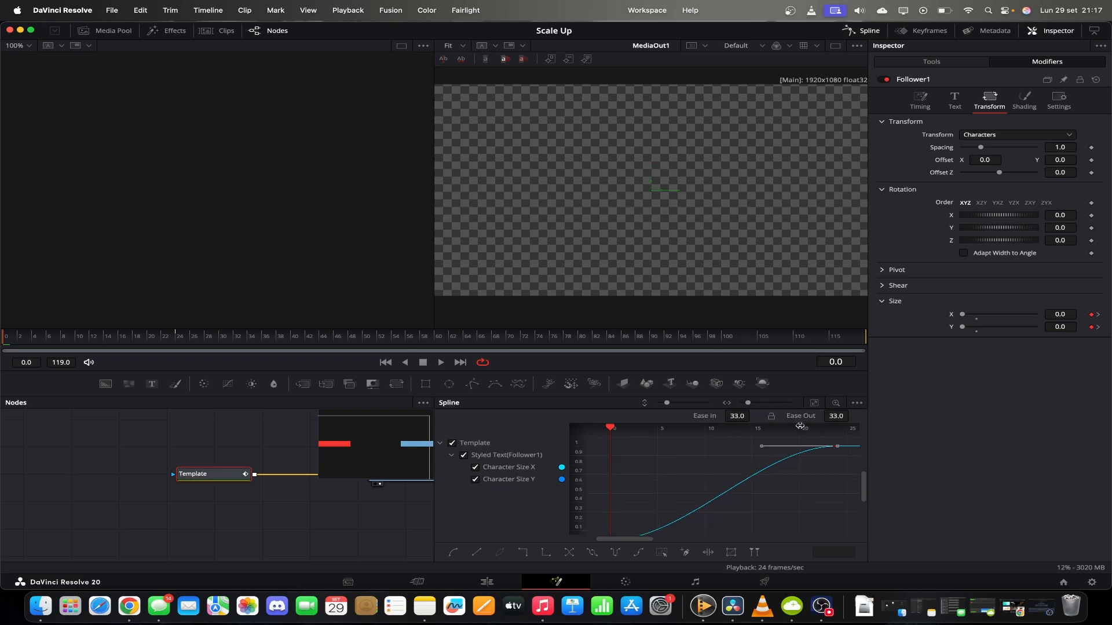
drag(737, 416, 753, 414)
click(770, 417)
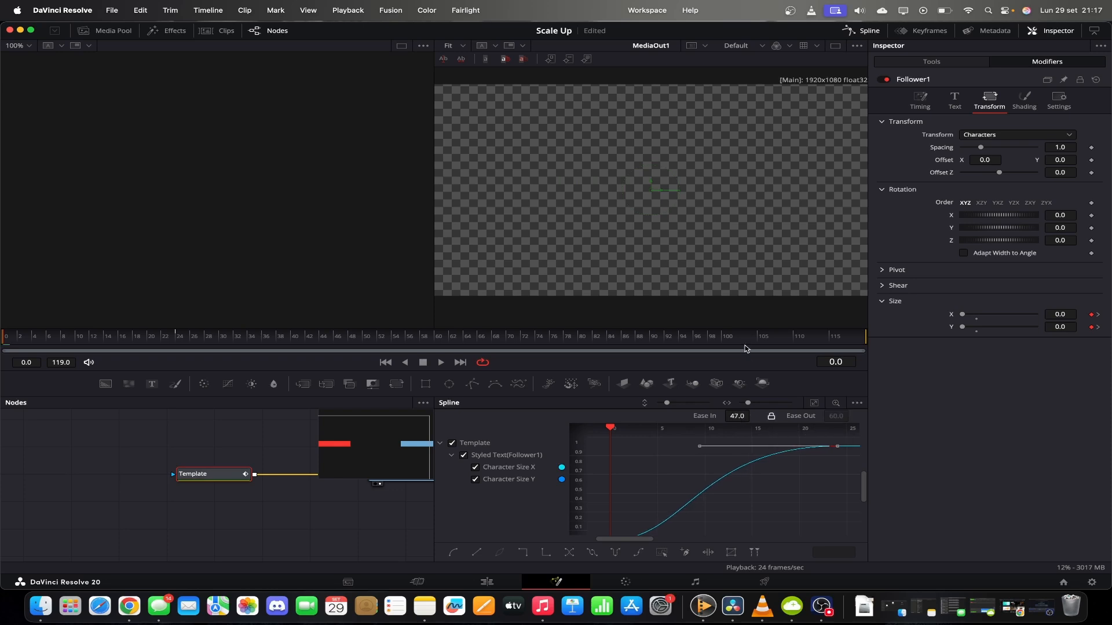
click(848, 30)
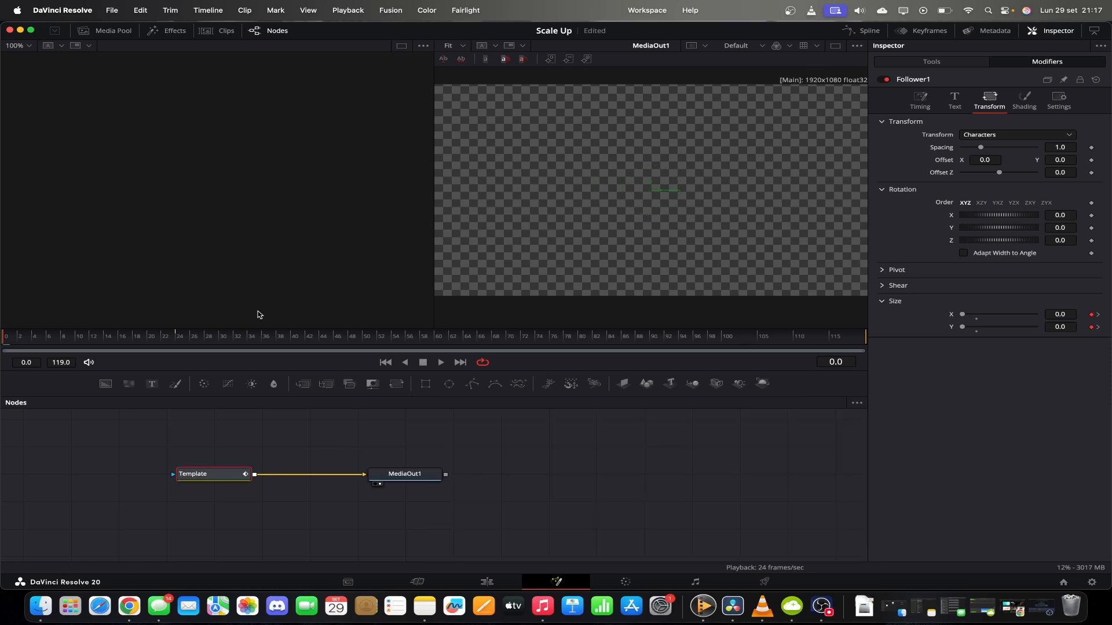
Step: Play back the letter scaling, review the Follower's timing settings and scrub through the animation again
key(space)
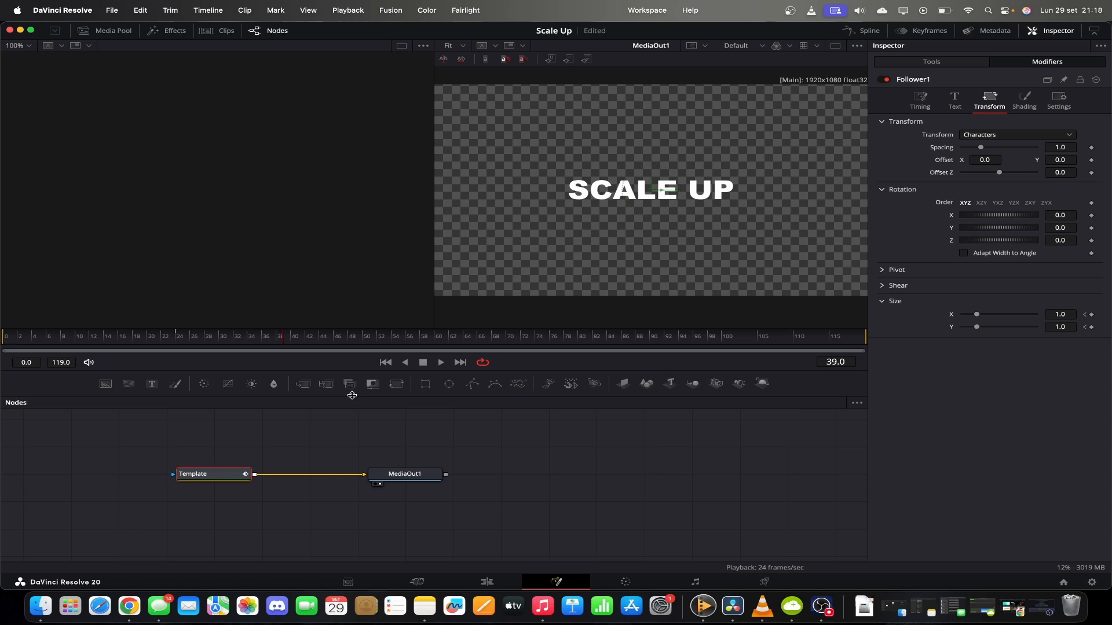
key(Home)
click(921, 99)
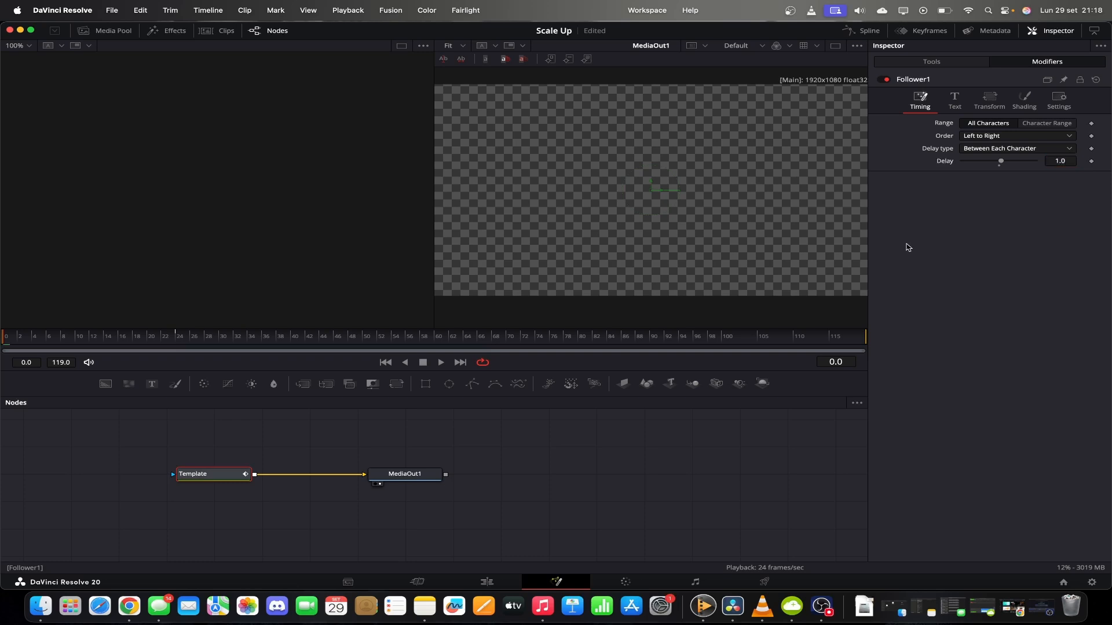
drag(169, 341, 2, 345)
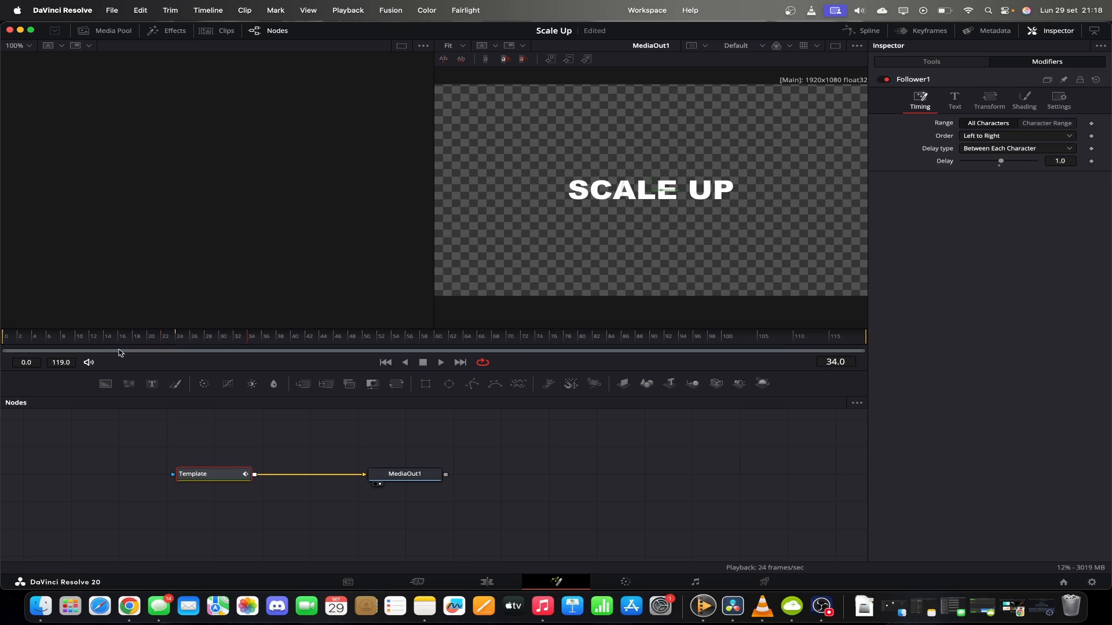
Step: Insert a Transform node between Template and MediaOut1 and keyframe its size at 0.8 on frame 0
drag(396, 384, 316, 476)
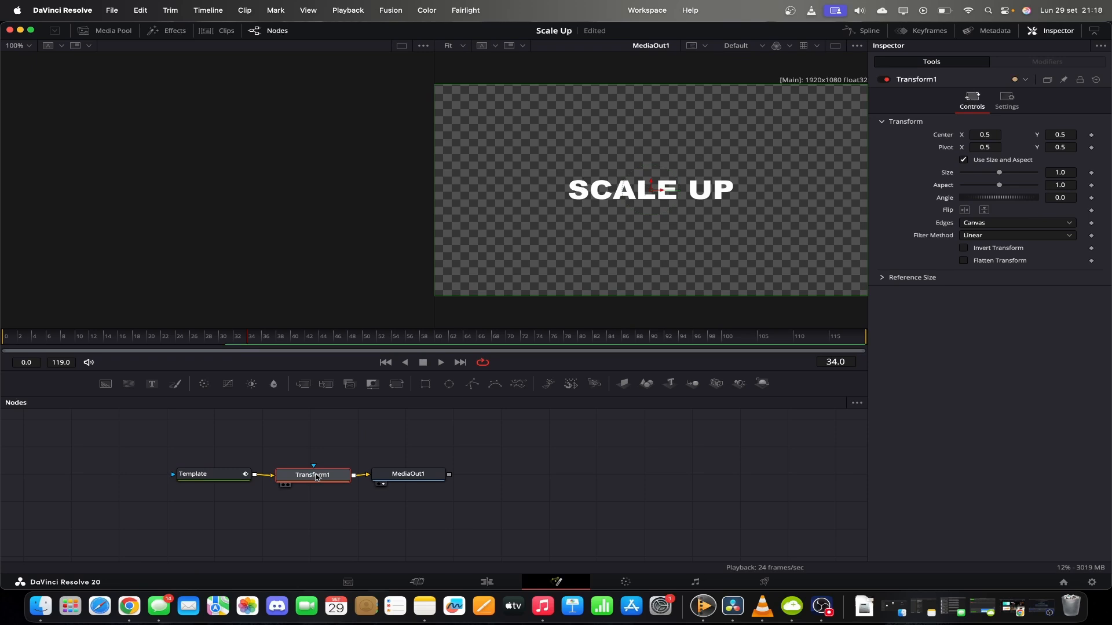
key(Home)
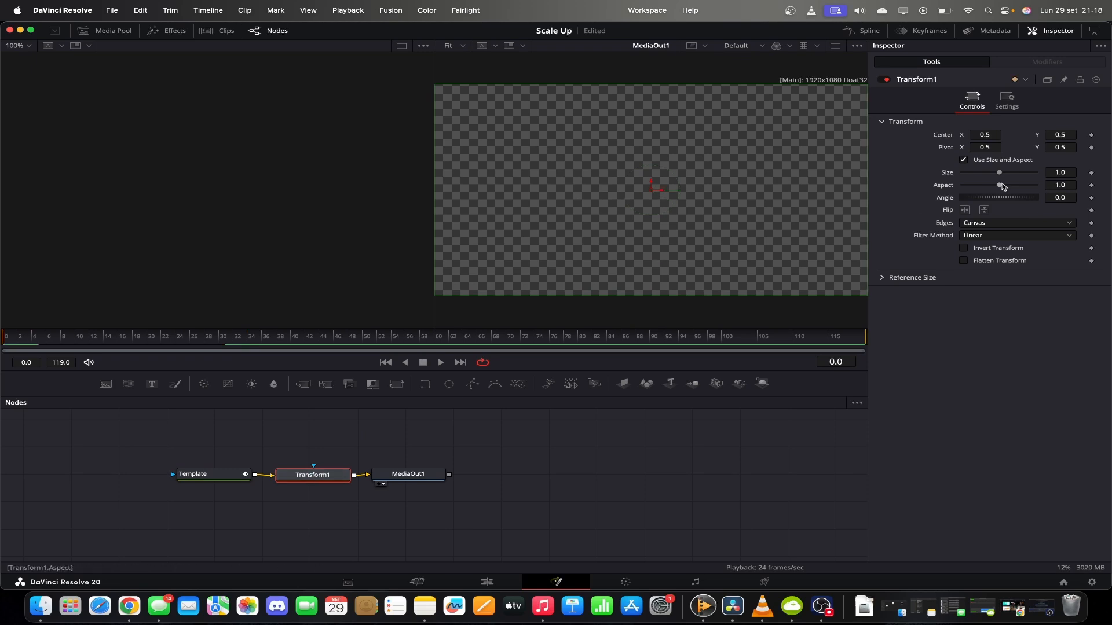
key(Return)
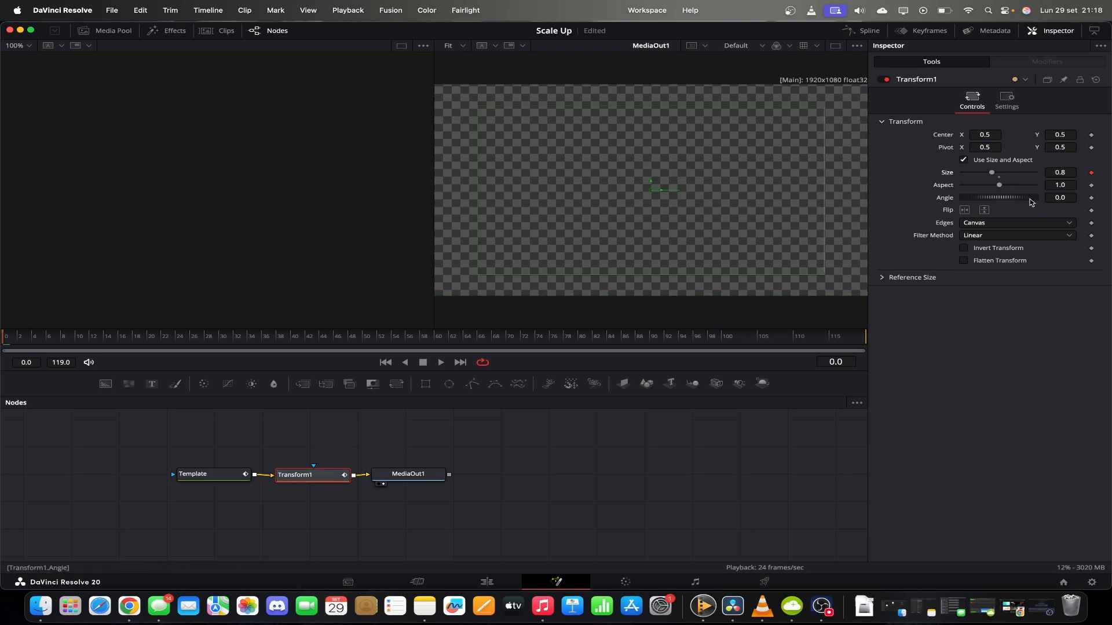
Step: Keyframe the Transform node's size at 1.25 on frame 24 and 1.0 on frame 49
click(176, 337)
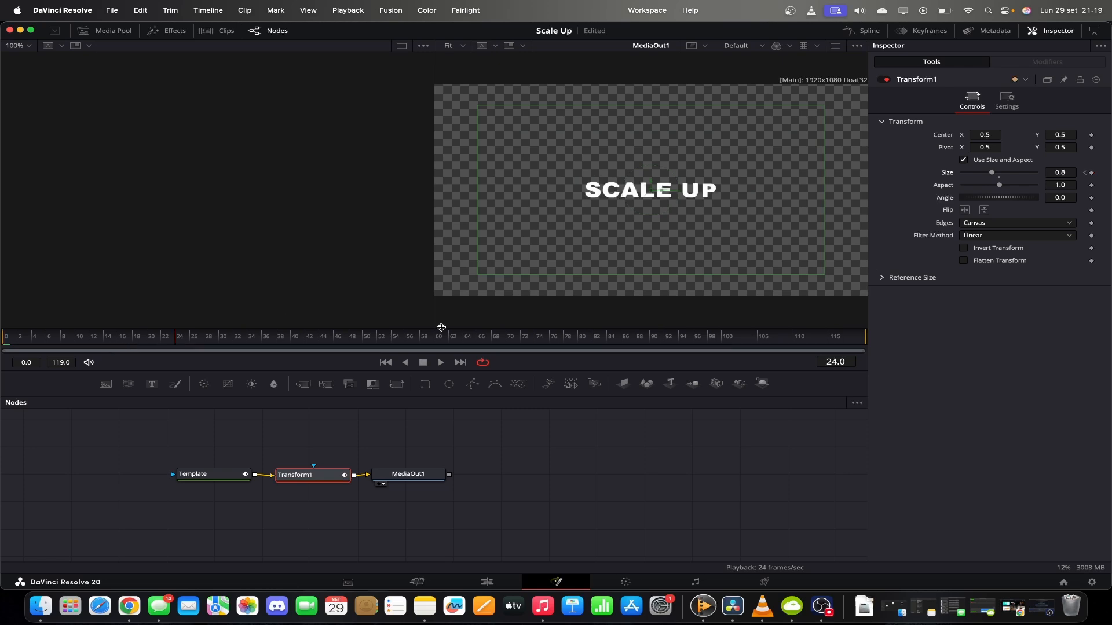
drag(991, 172, 1003, 176)
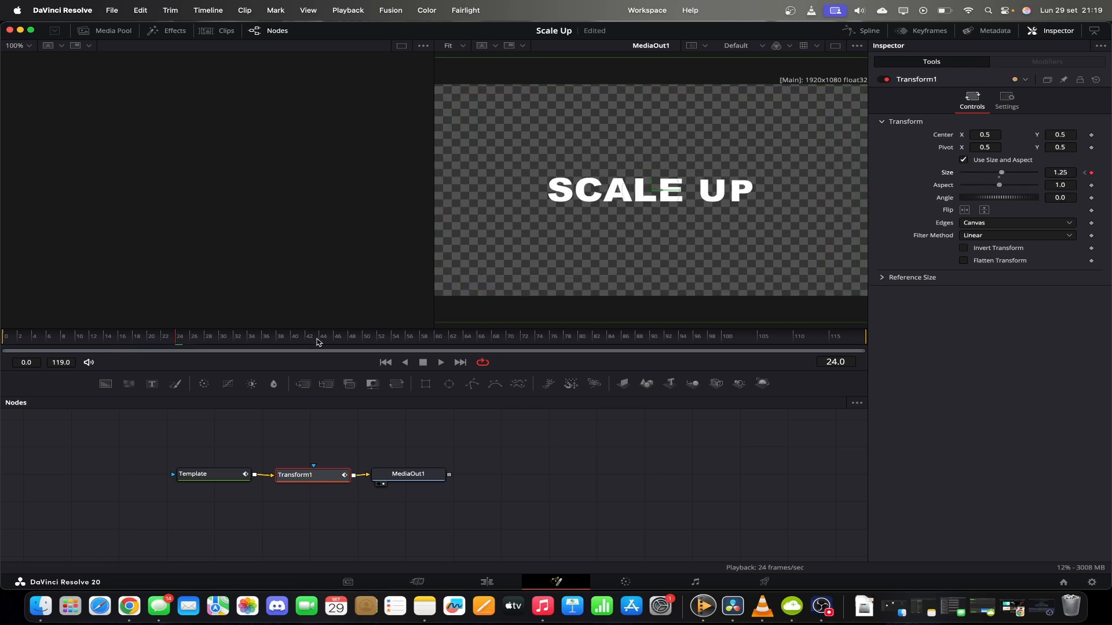
click(353, 339)
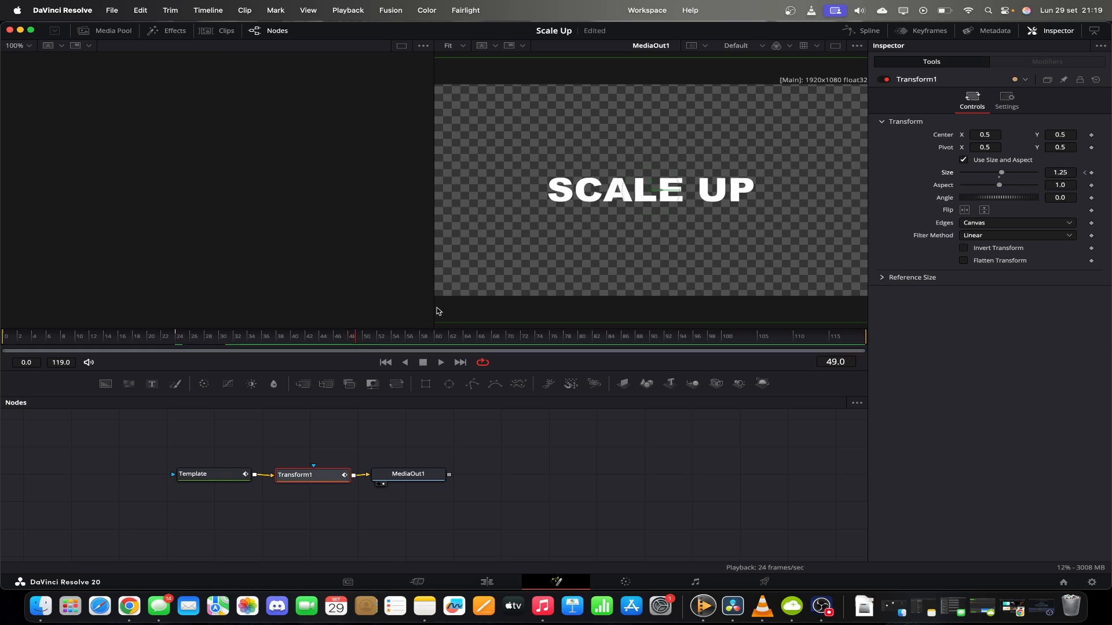
drag(1001, 173, 999, 175)
Step: Smooth all the character size and Transform size keyframes in the Spline editor with an ease in of 37, locking the easing values
click(862, 31)
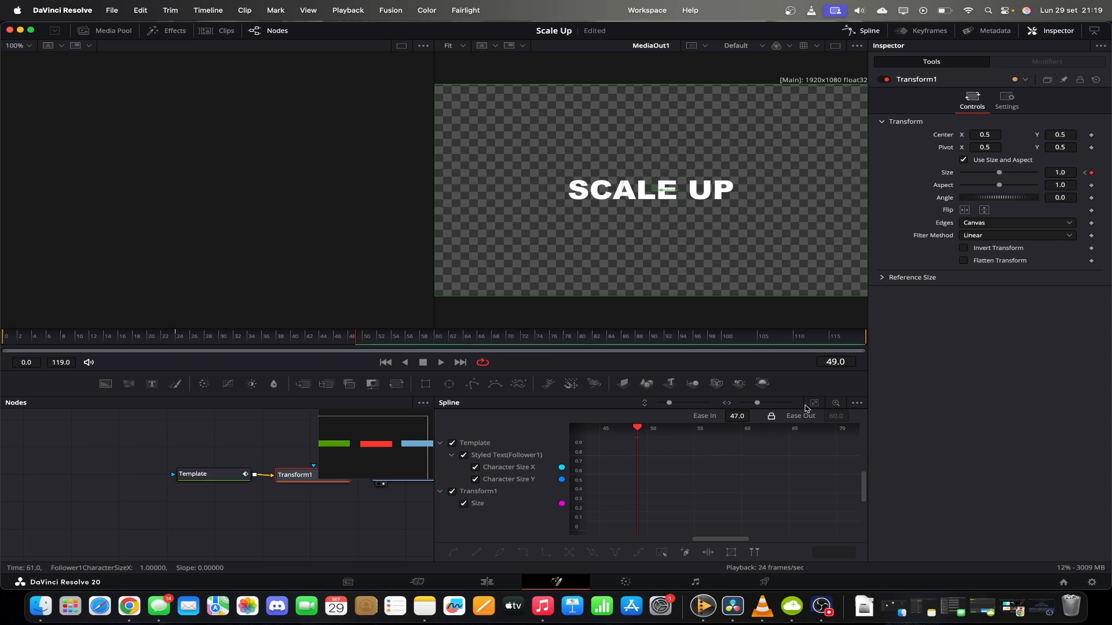
click(813, 404)
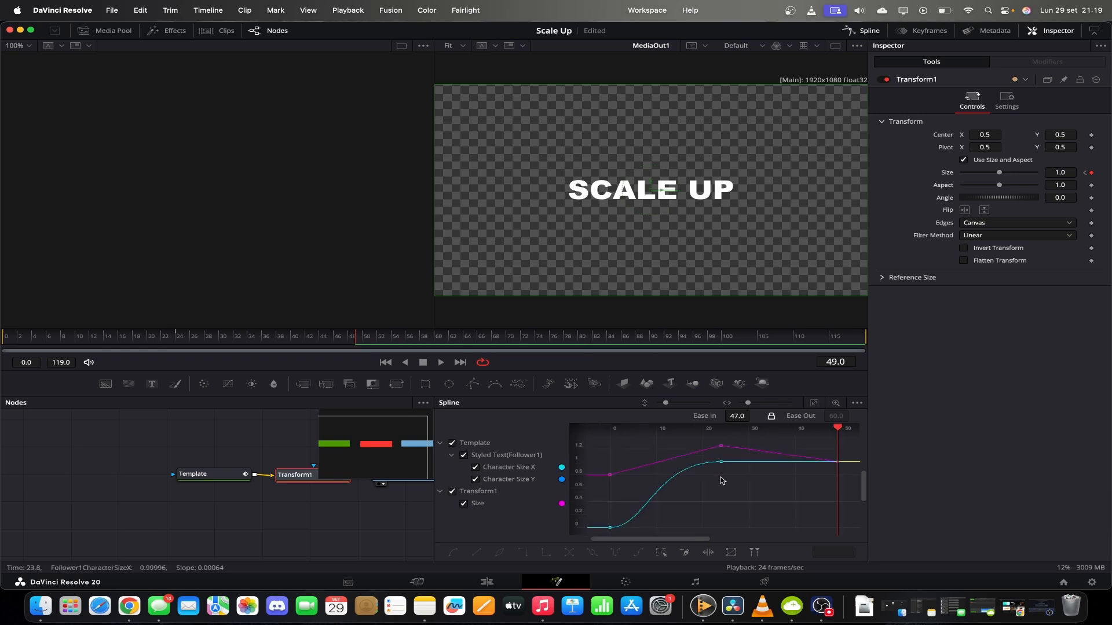
key(super+a)
key(shift+s)
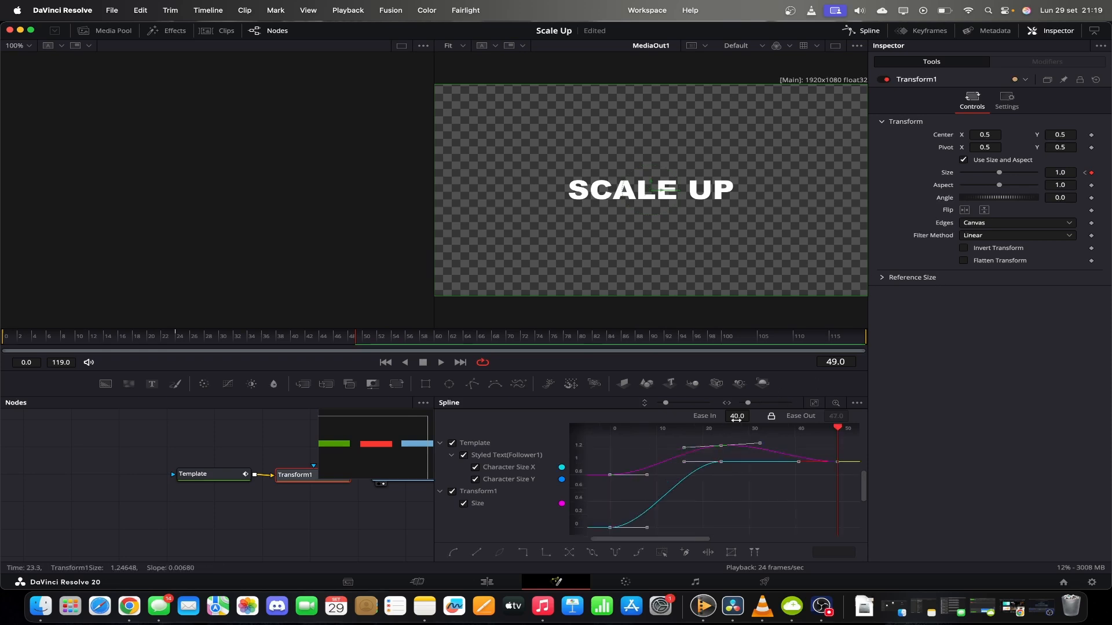
drag(737, 416, 760, 416)
click(771, 416)
Step: Play the eased SCALE UP animation from the first frame and close the Spline editor
drag(313, 343, 3, 348)
key(space)
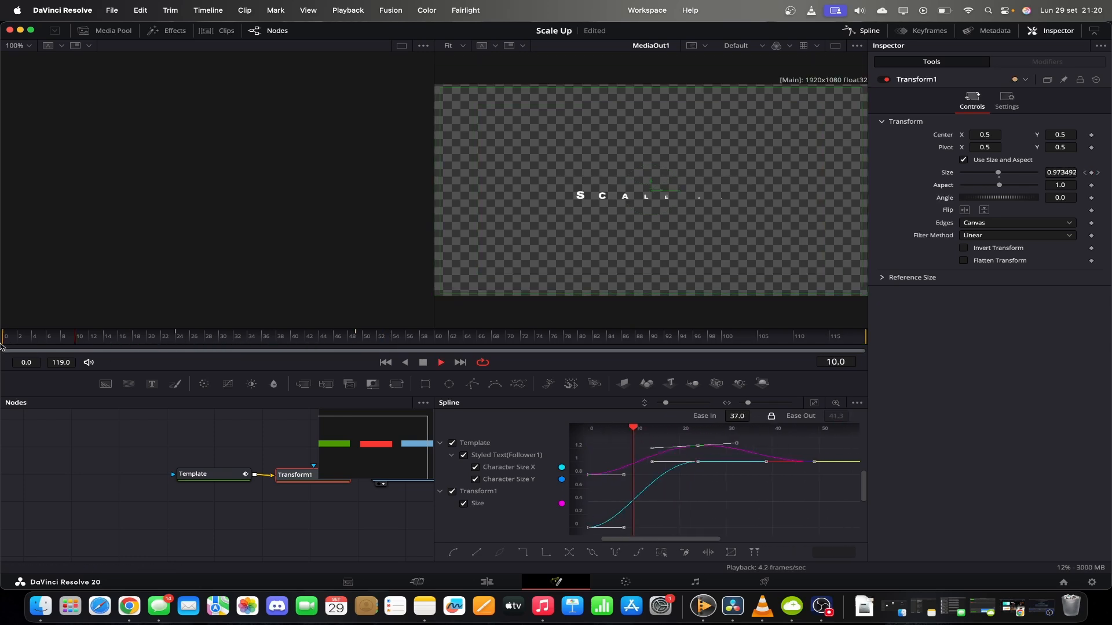
key(space)
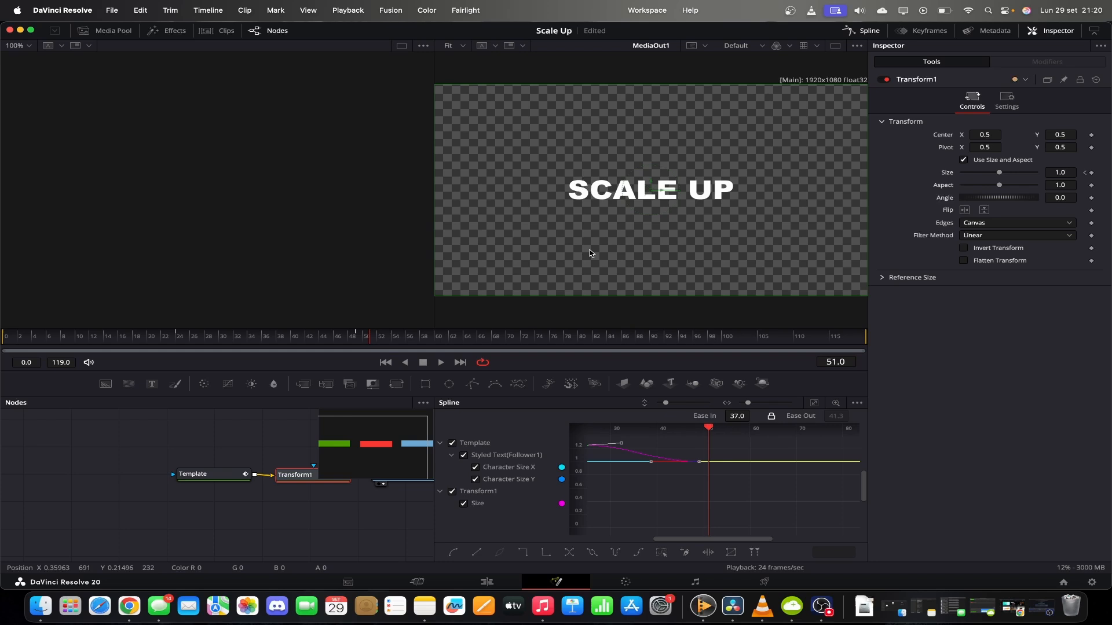
click(860, 30)
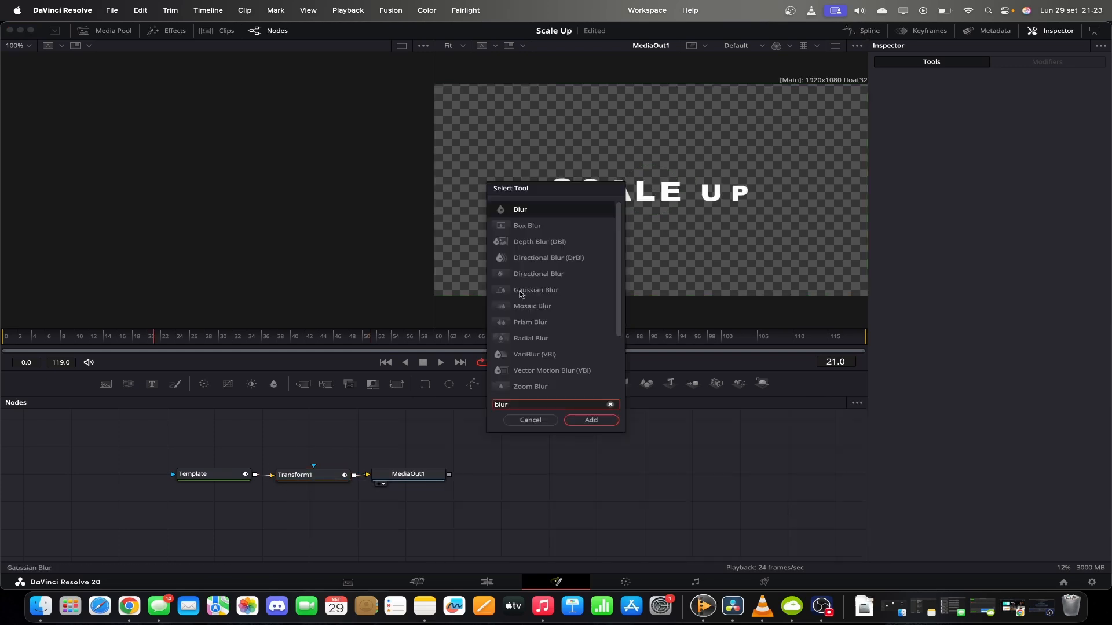
Step: Find Directional Blur among the blur tools, add it as a node and move it onto the node chain
scroll(537, 272, down, 3)
scroll(536, 272, up, 3)
click(547, 274)
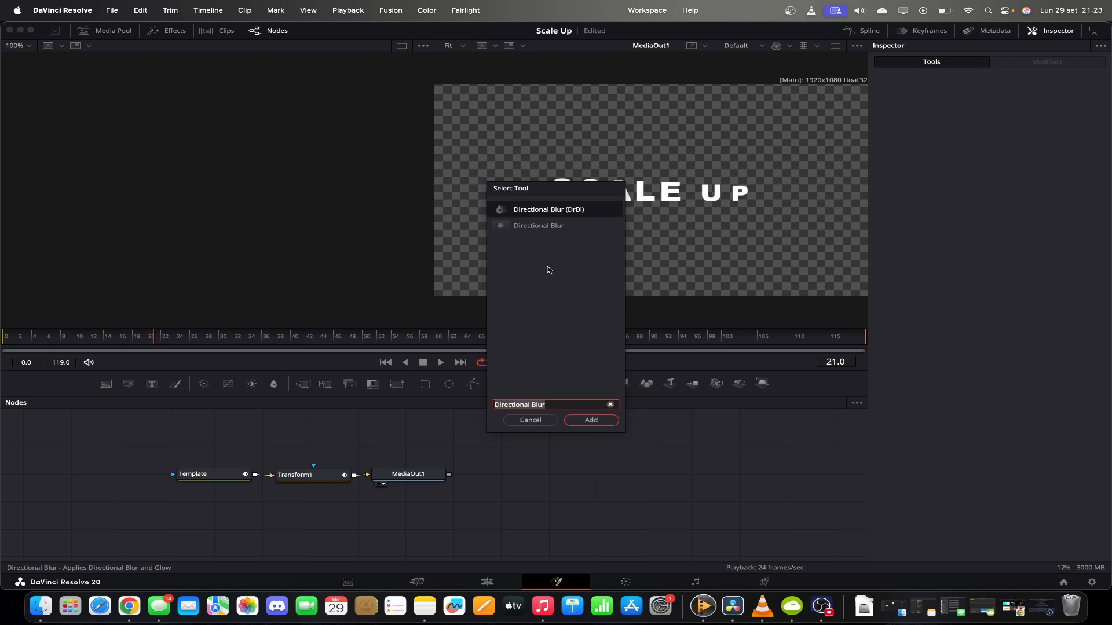
key(Return)
drag(435, 512, 438, 484)
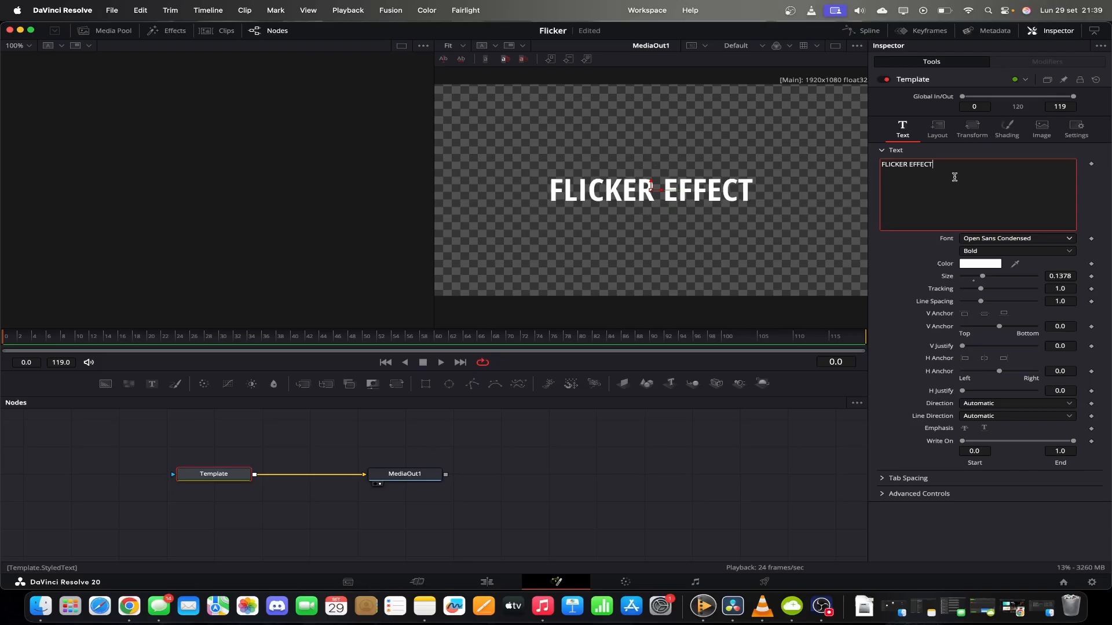
Step: Add a Follower modifier to the FLICKER EFFECT text and open its settings
right_click(954, 178)
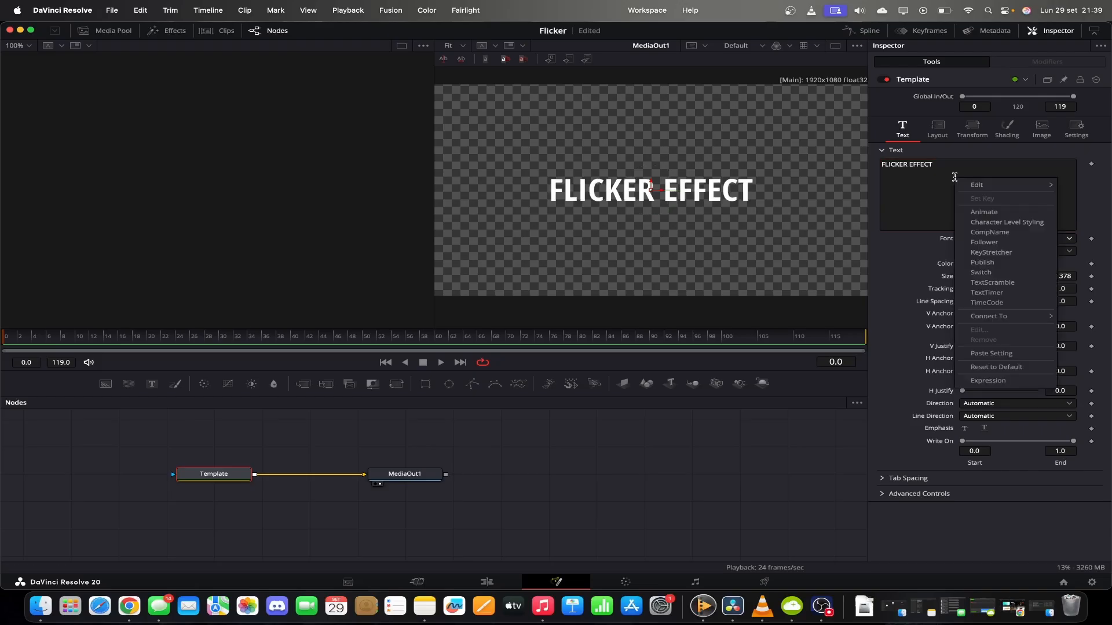
click(984, 242)
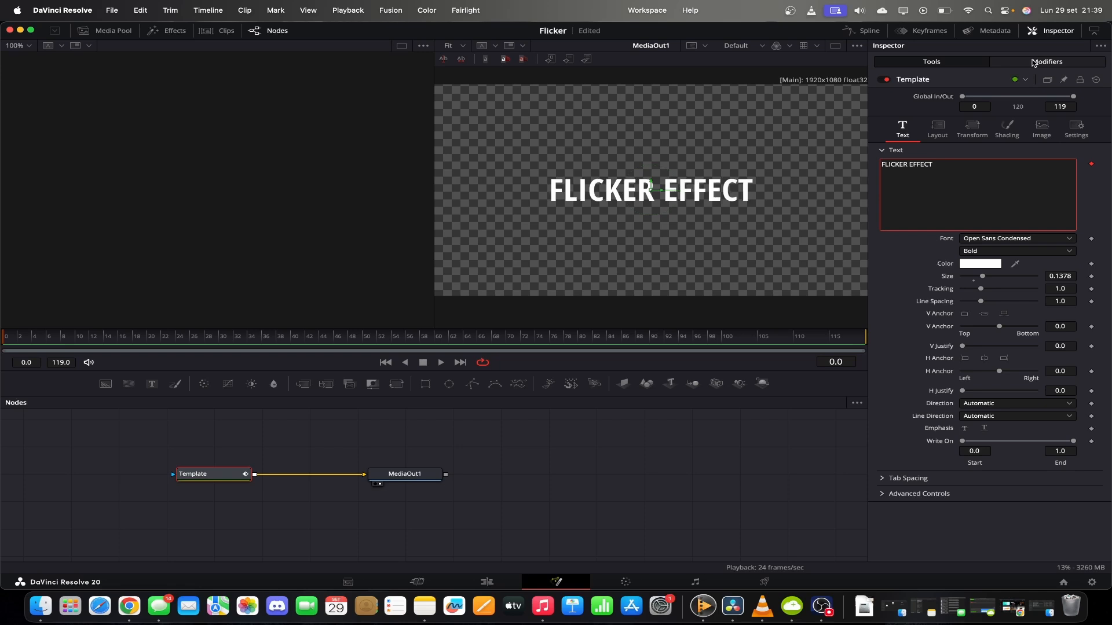
click(1034, 61)
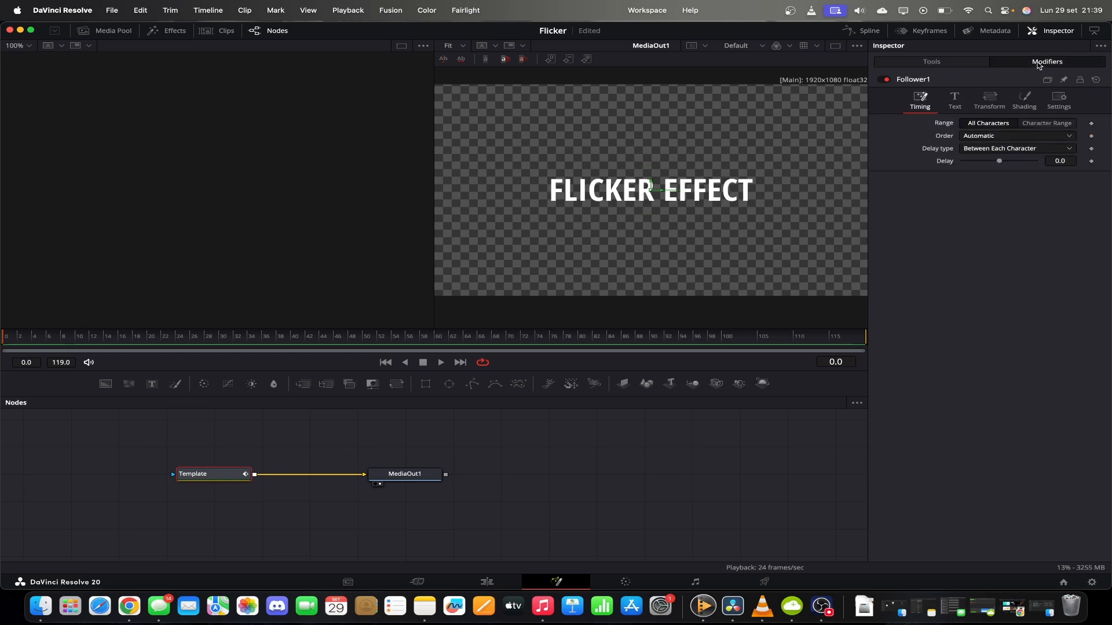
Step: Set the Follower's order to Random But One by One and enter a delay between each character
click(978, 136)
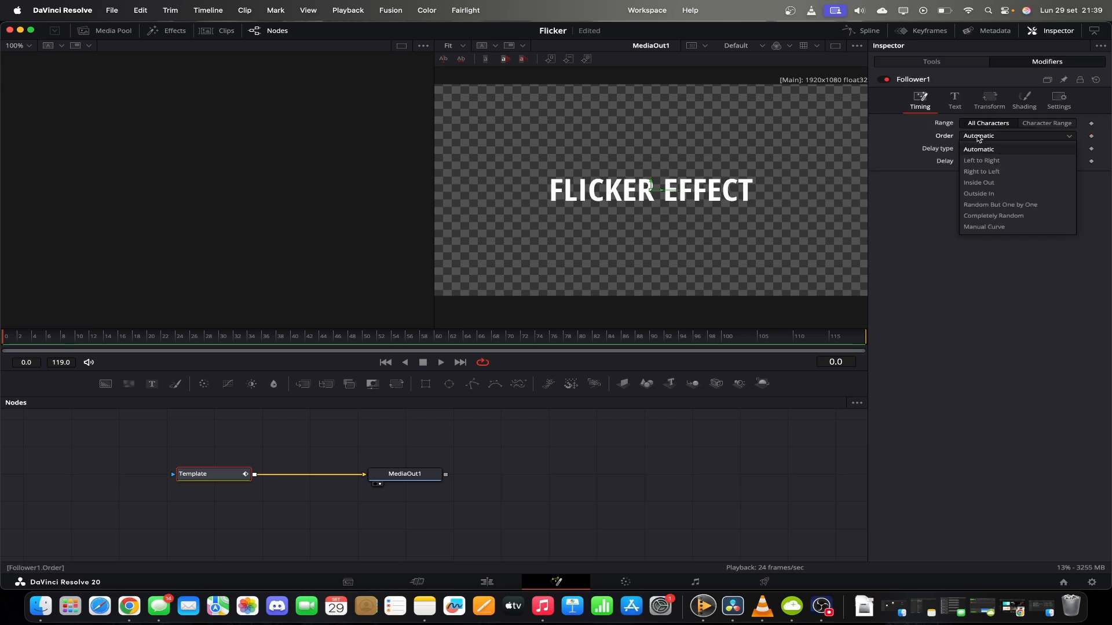
click(1008, 205)
click(1065, 162)
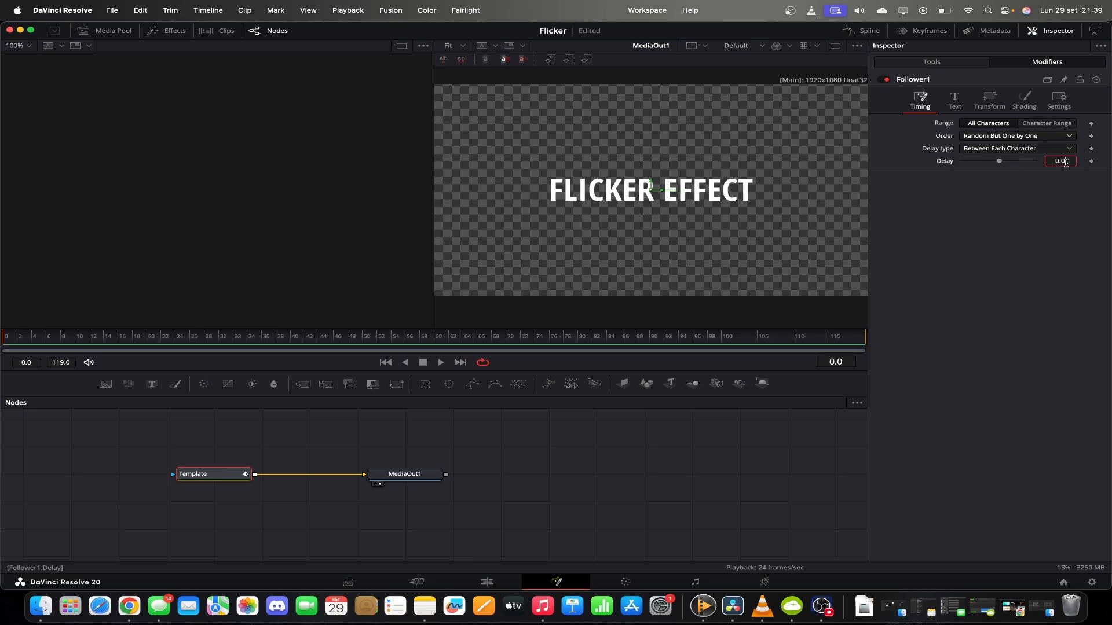
key(Return)
click(1053, 223)
Step: Keyframe the Follower's white fill opacity at 0.0 on frame 0 and 1.0 on frame 5, and play it from the start
click(1024, 100)
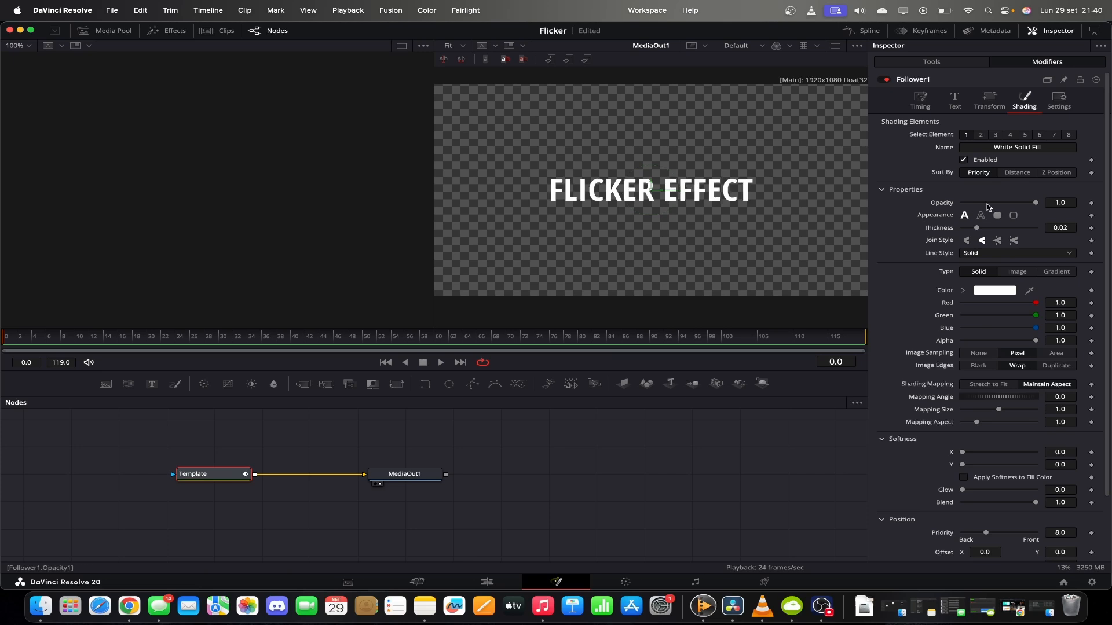
drag(1035, 202, 802, 203)
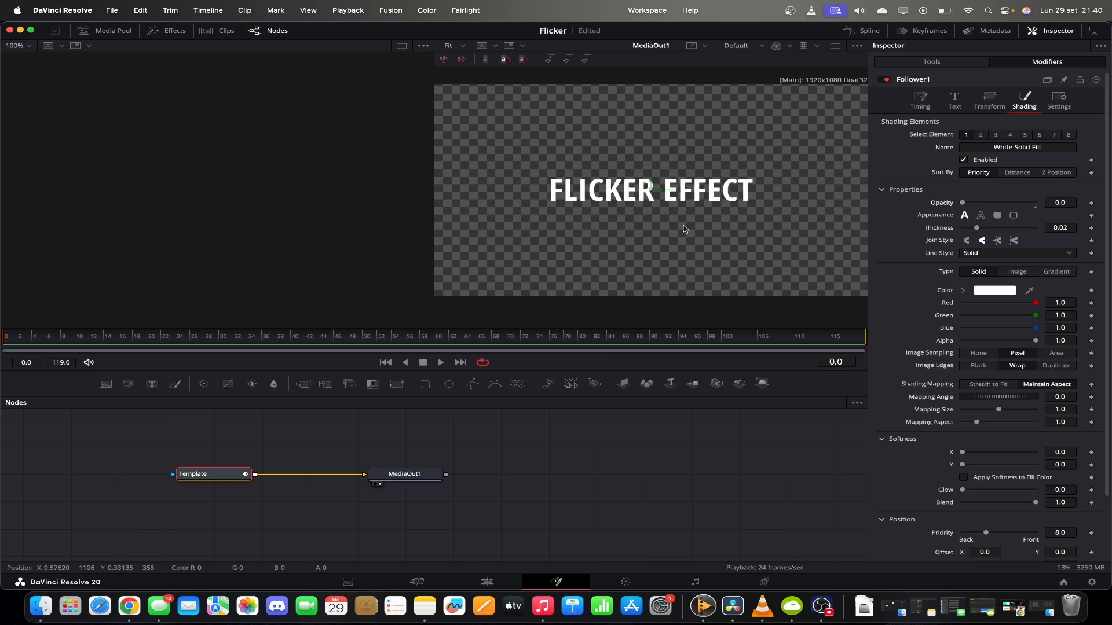
click(1091, 203)
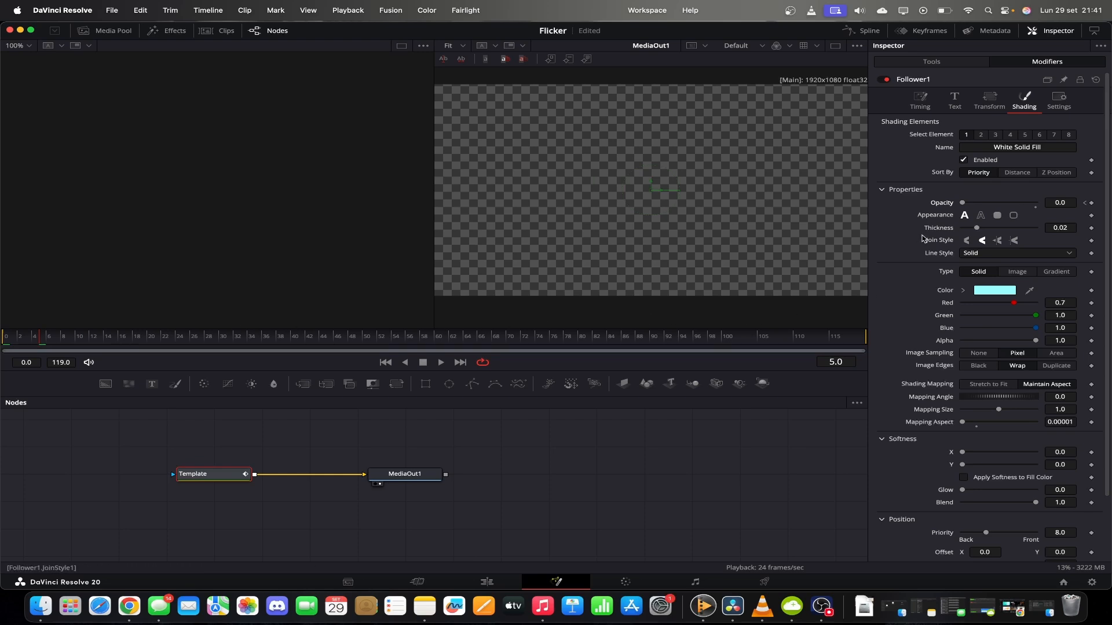
drag(962, 203, 1040, 207)
click(3, 336)
key(space)
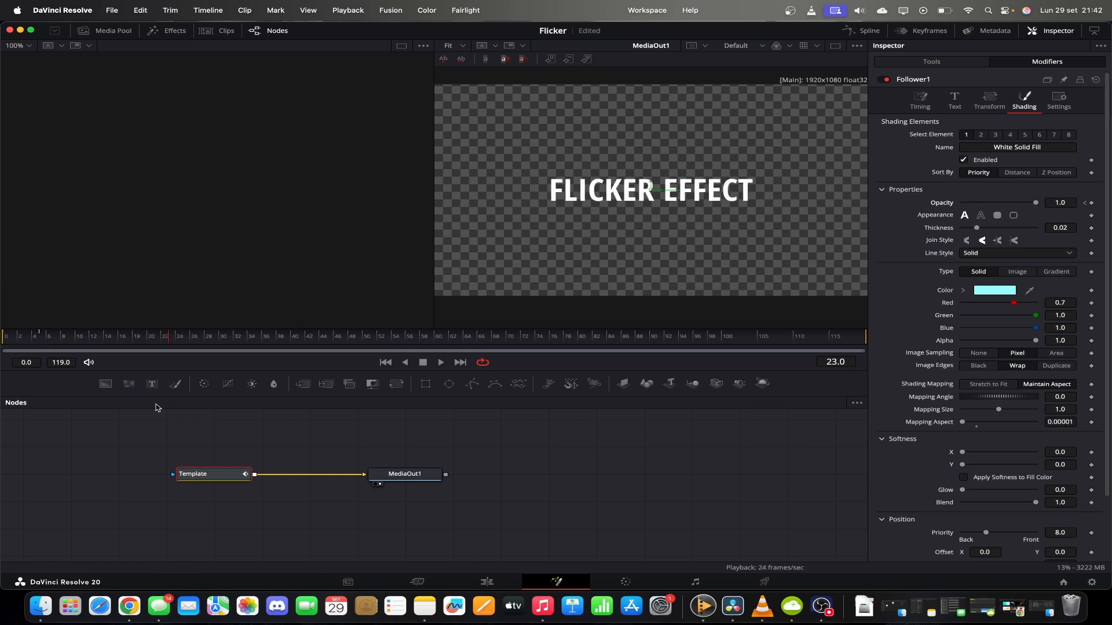
Step: Keyframe the Follower's white fill opacity at 0.0 on frame 10 and 1.0 on frame 15
click(77, 343)
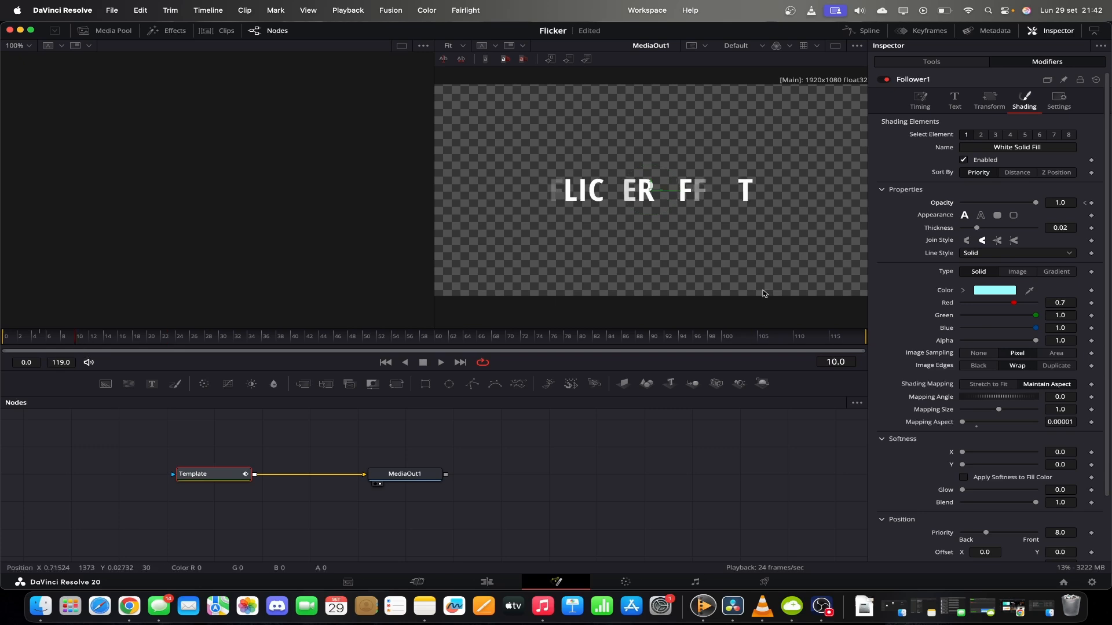
drag(1036, 203, 876, 209)
click(115, 338)
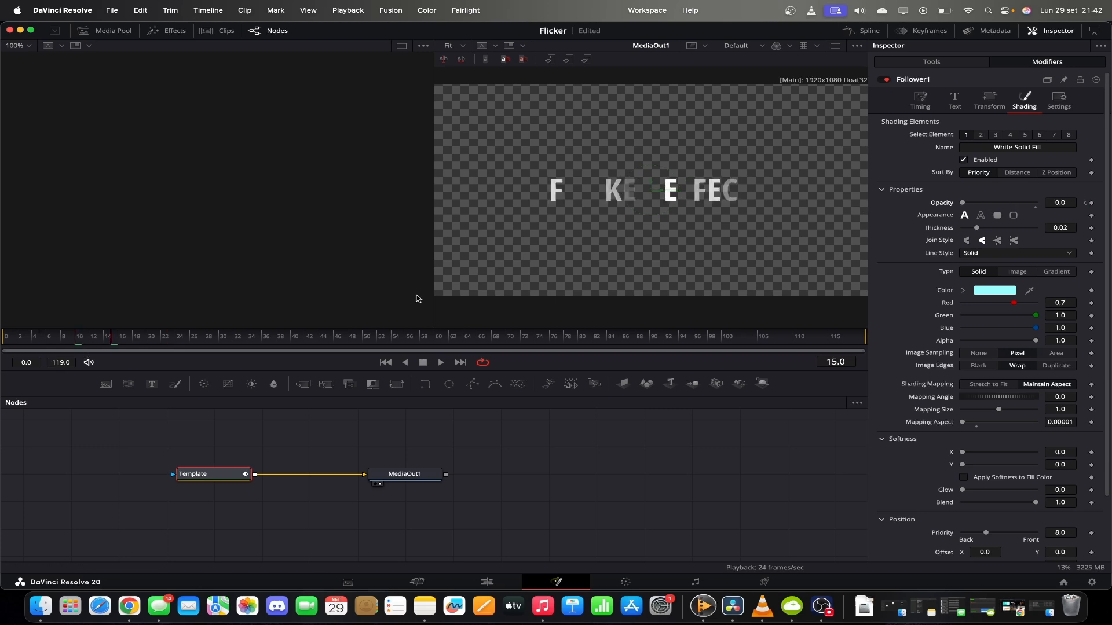
drag(962, 204, 1097, 204)
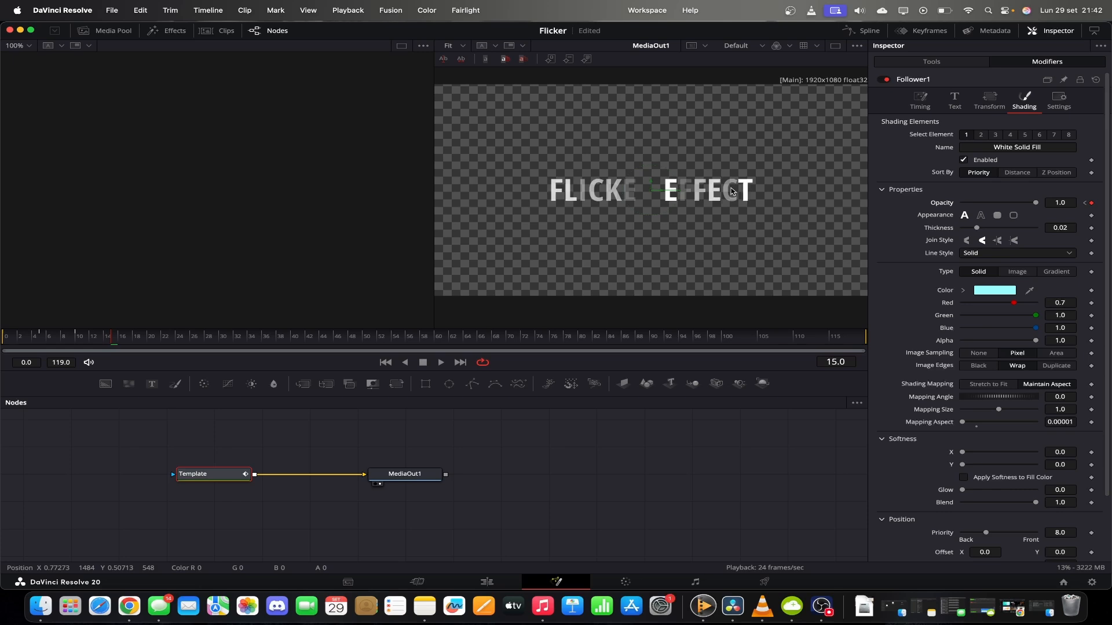
Step: Smooth all the opacity keyframes in the Spline editor with an ease in of 62.6 and ease out of 33.0, and play the animation
click(861, 31)
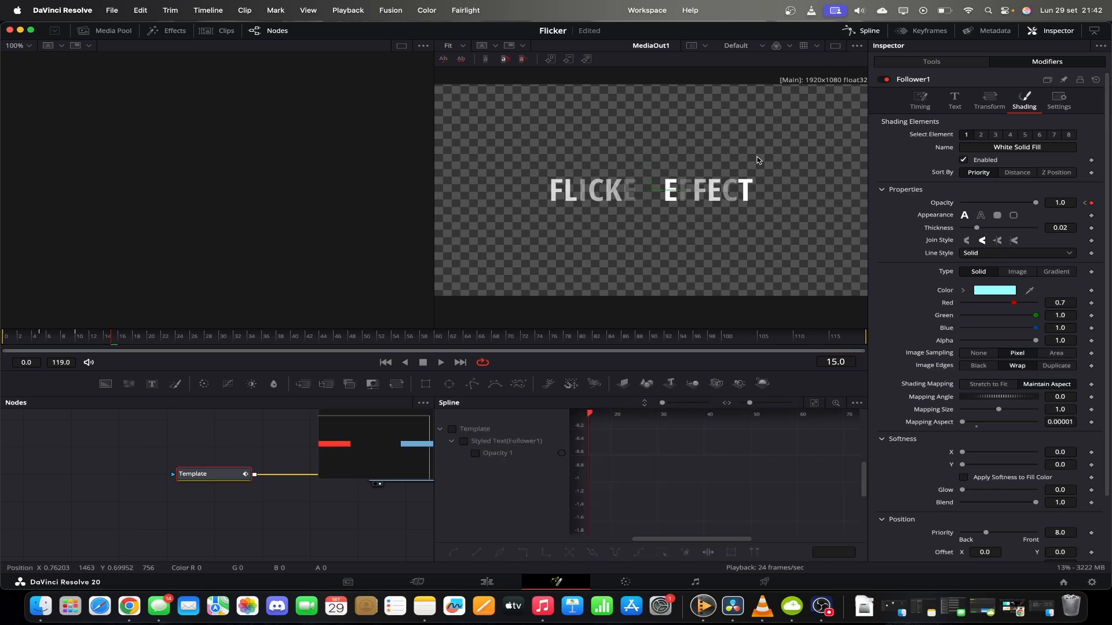
click(452, 429)
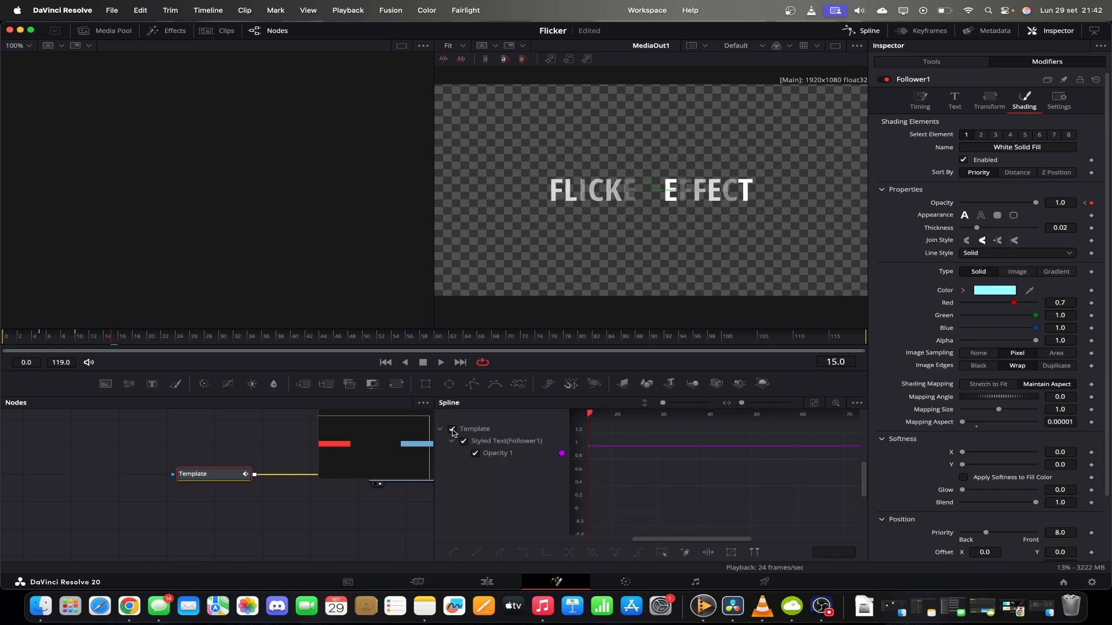
click(815, 403)
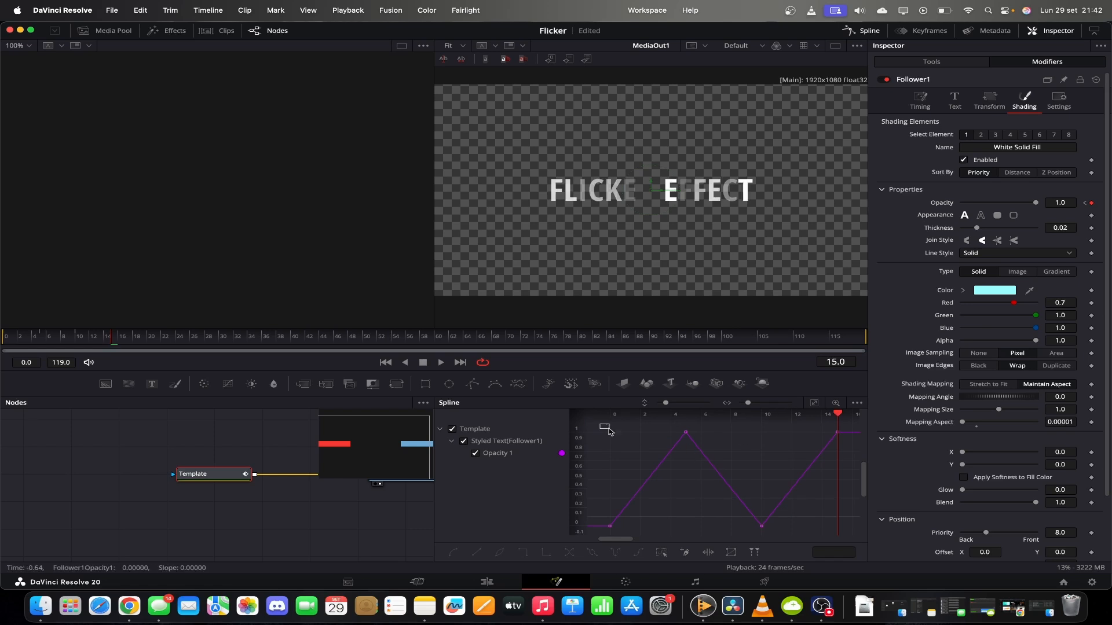
drag(596, 423, 863, 541)
key(s)
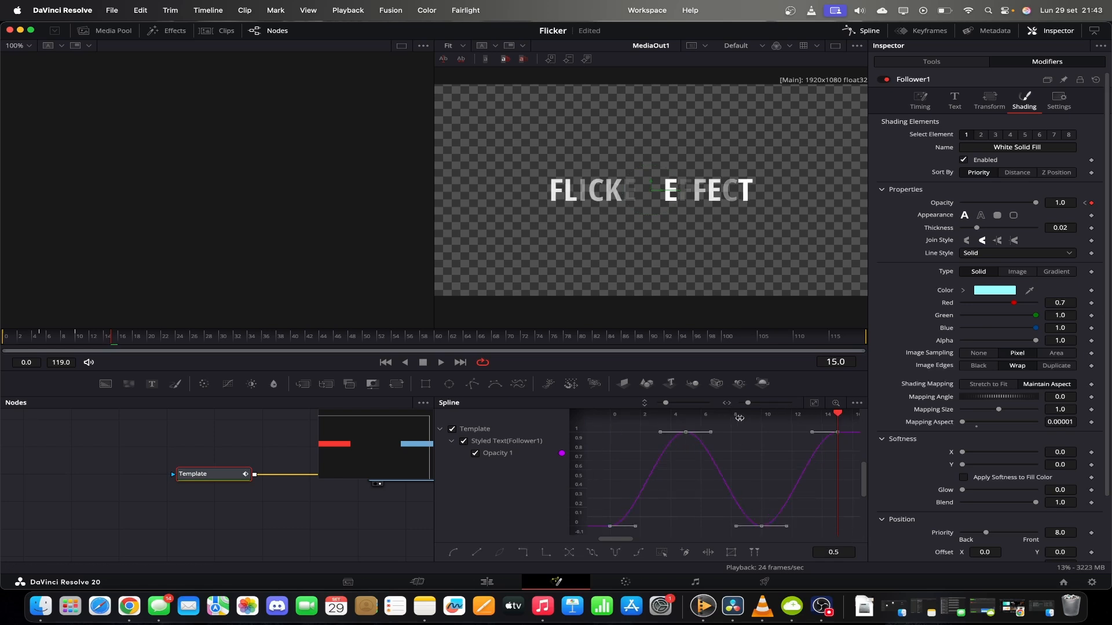
key(e)
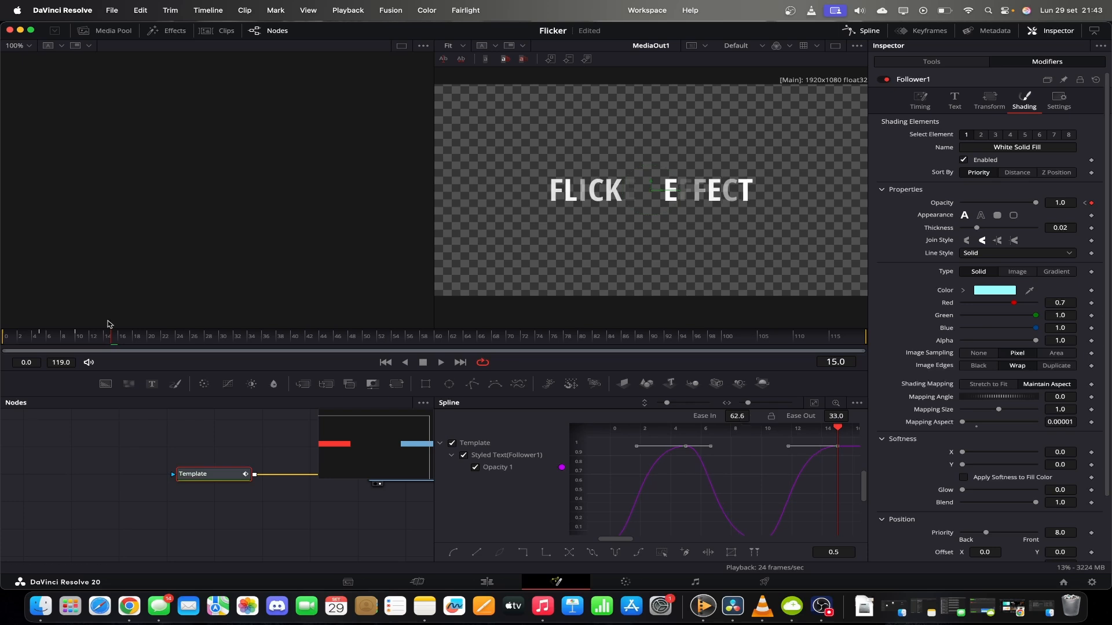
key(space)
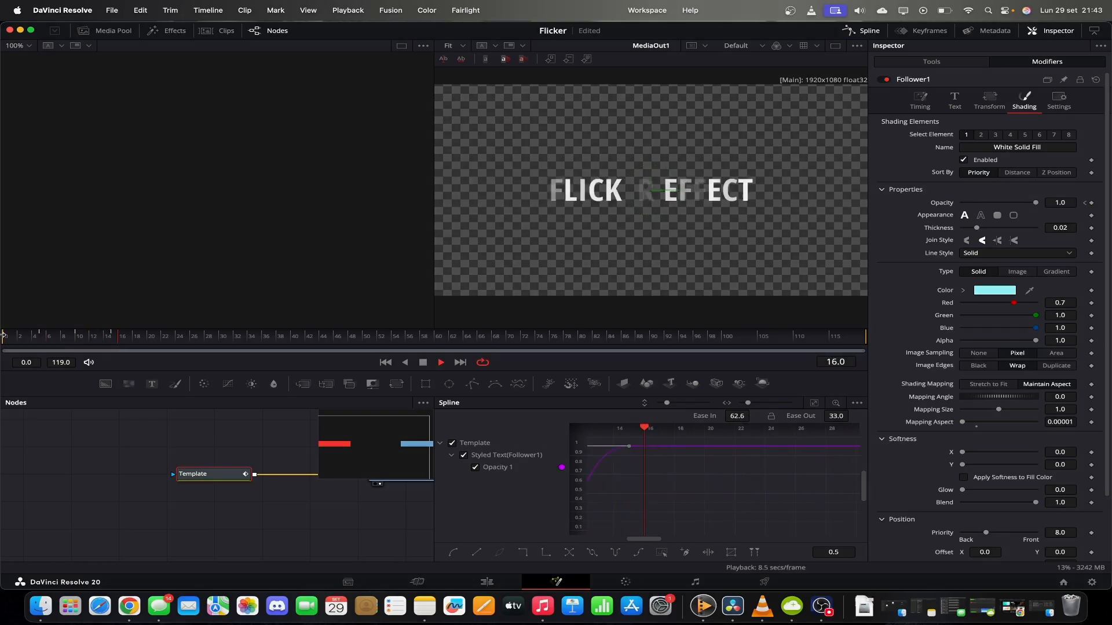